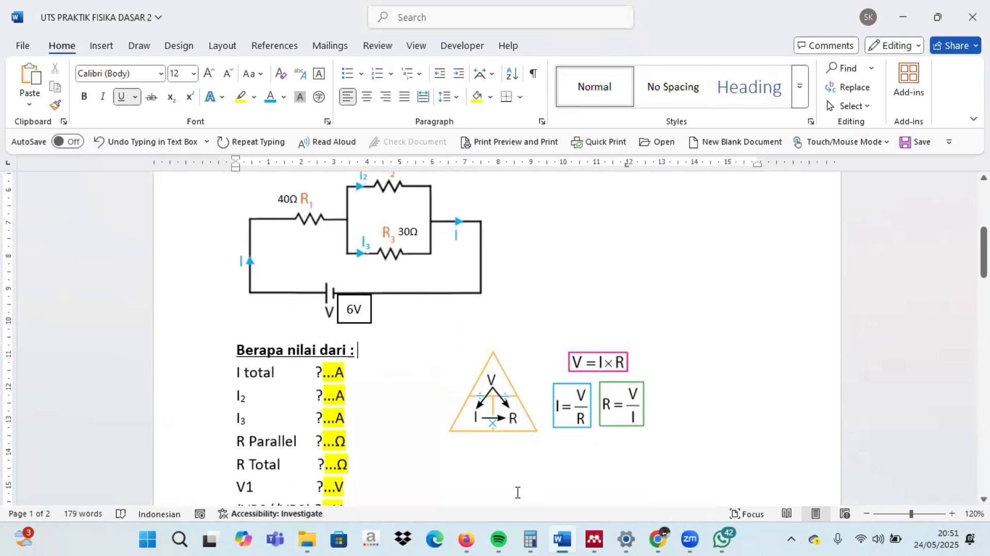
Switch to the PhET DC circuit simulation in Firefox and set the battery's voltage to 6.0 volts.
{"action": "mouse_move", "coordinate": [577, 540]}
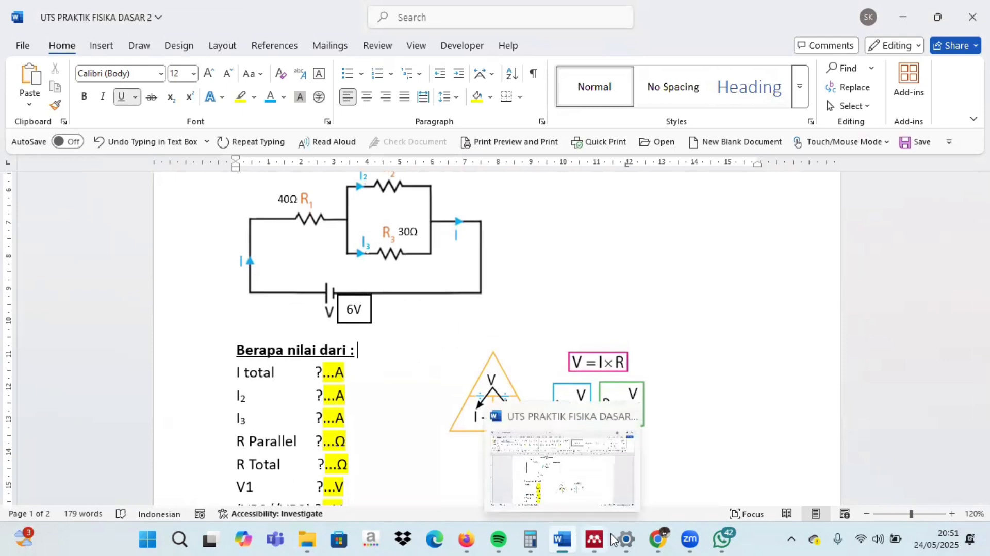
{"action": "mouse_move", "coordinate": [652, 539]}
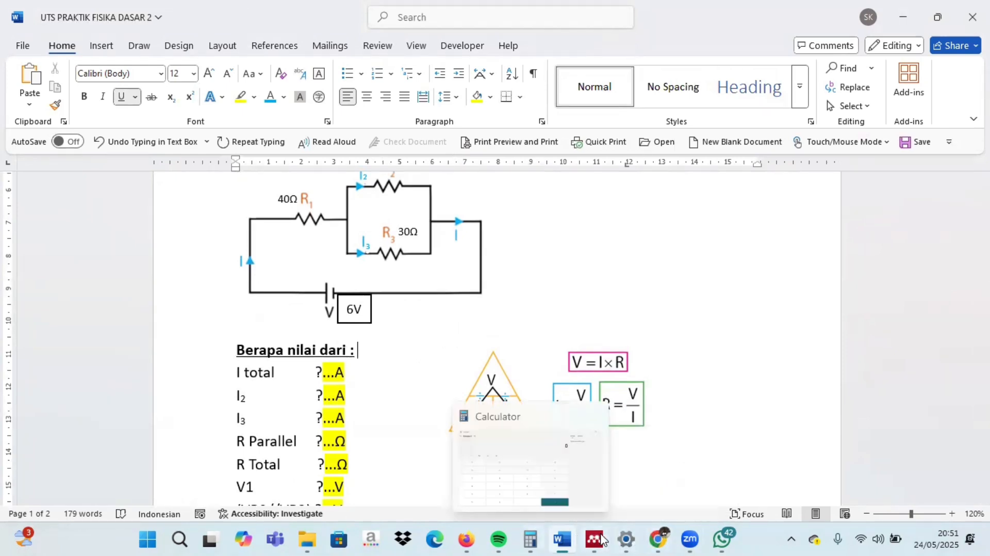
{"action": "left_click", "coordinate": [457, 538]}
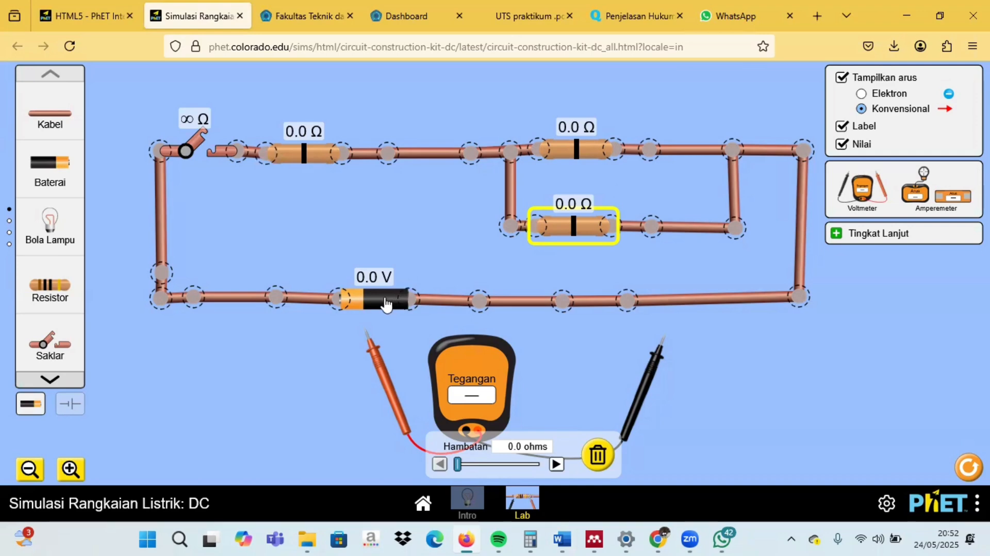
{"action": "left_click", "coordinate": [386, 305]}
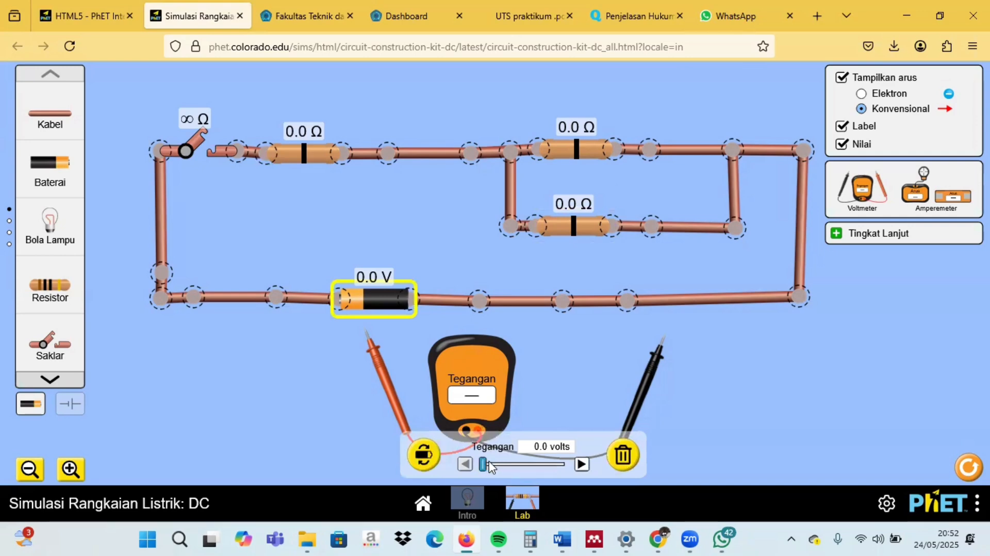
{"action": "left_click_drag", "start_coordinate": [490, 466], "coordinate": [488, 470]}
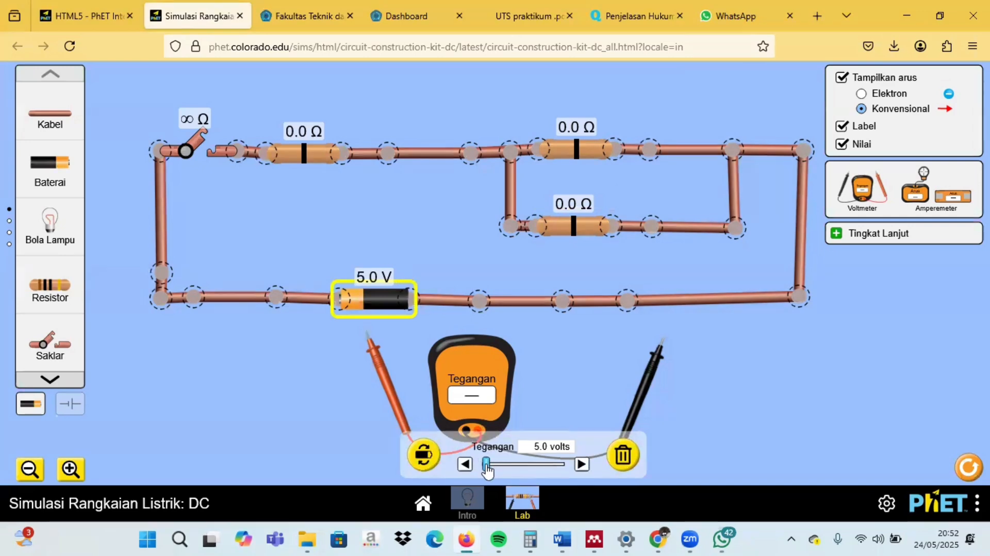
{"action": "left_click", "coordinate": [581, 465]}
{"action": "left_click", "coordinate": [582, 465]}
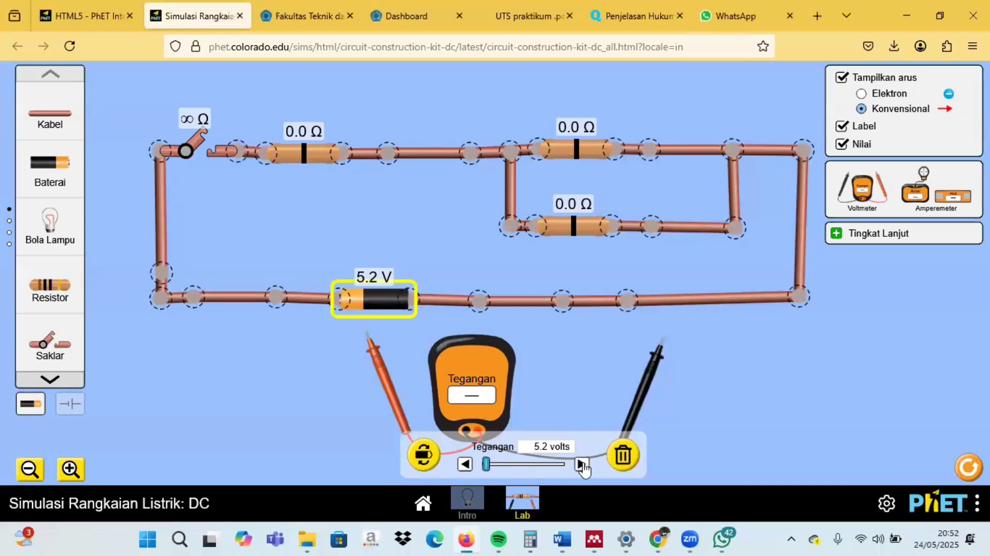
{"action": "left_click", "coordinate": [582, 464]}
{"action": "left_click", "coordinate": [582, 465]}
{"action": "left_click", "coordinate": [582, 465]}
{"action": "left_click", "coordinate": [581, 465]}
{"action": "left_click", "coordinate": [582, 464]}
{"action": "left_click", "coordinate": [581, 464]}
{"action": "left_click", "coordinate": [581, 464]}
{"action": "left_click", "coordinate": [581, 465]}
{"action": "left_click", "coordinate": [581, 465]}
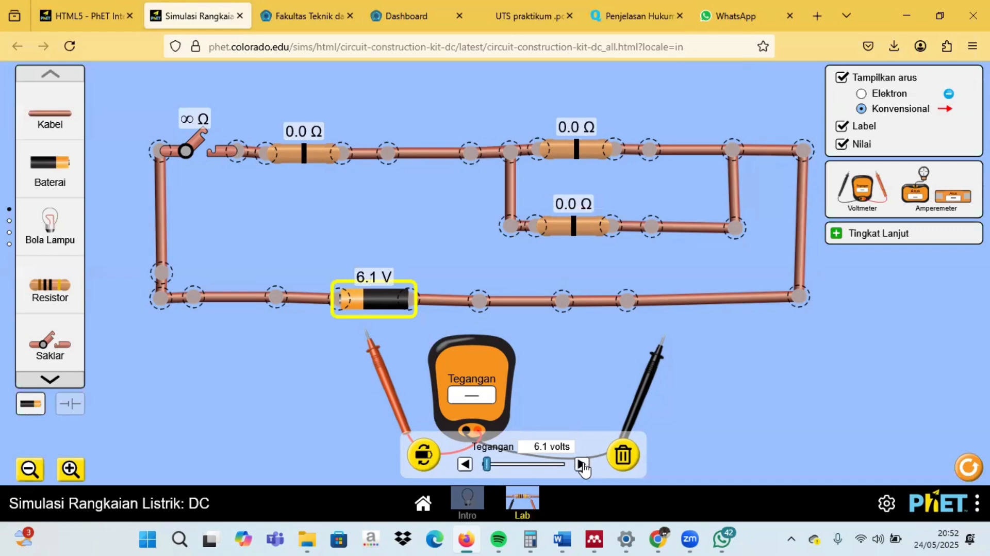
{"action": "left_click", "coordinate": [463, 464]}
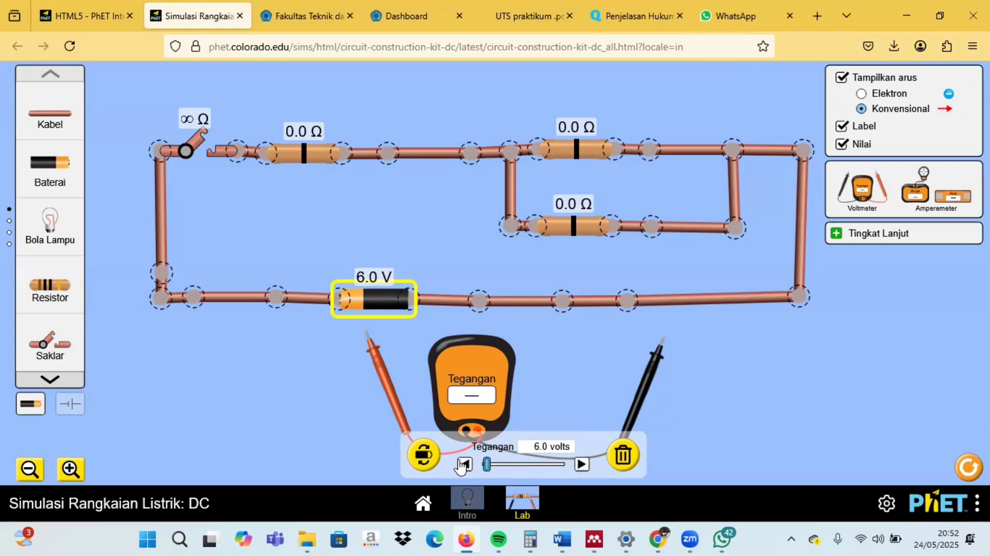
Set the series resistor beside the switch to 40 ohms and the upper parallel resistor to 60 ohms.
{"action": "left_click", "coordinate": [312, 157]}
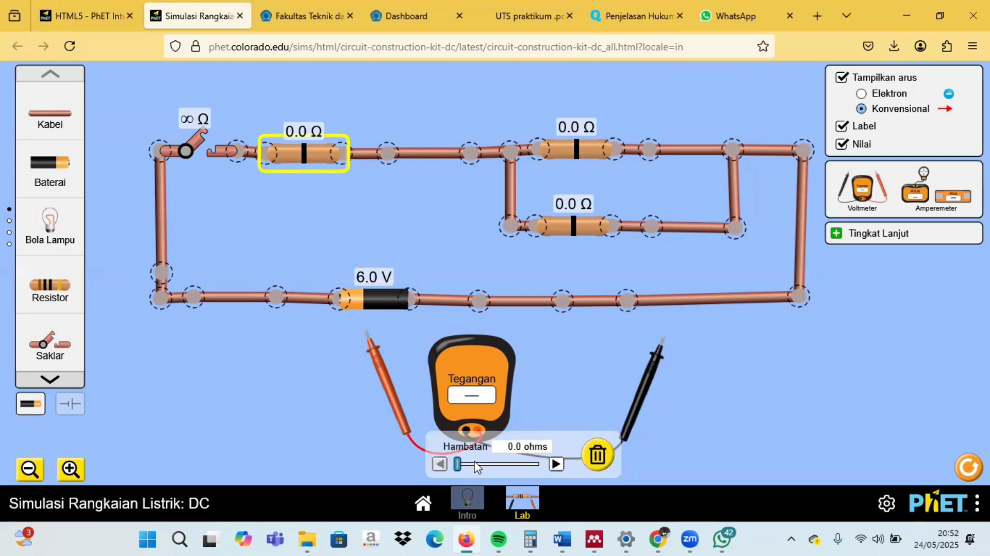
{"action": "left_click_drag", "start_coordinate": [478, 462], "coordinate": [485, 469]}
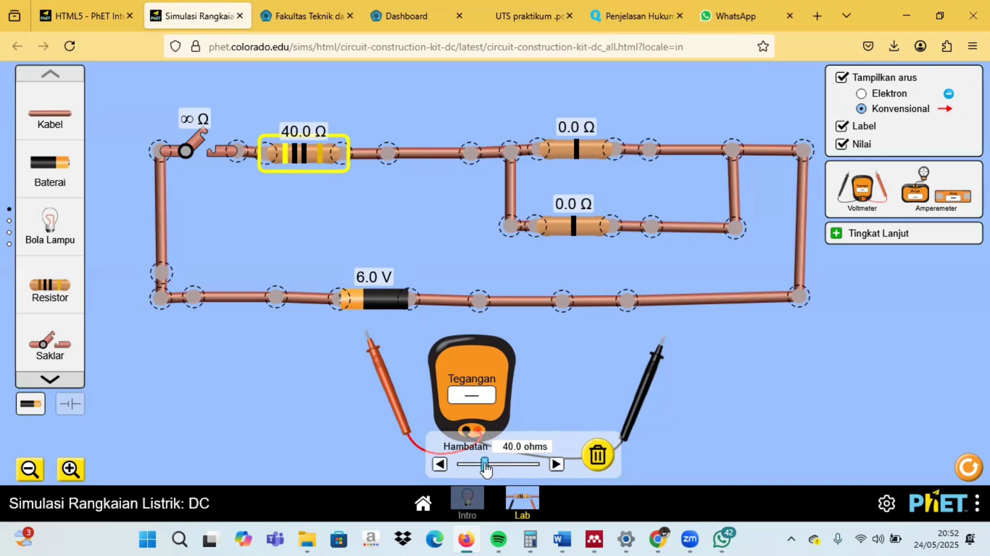
{"action": "left_click", "coordinate": [567, 153]}
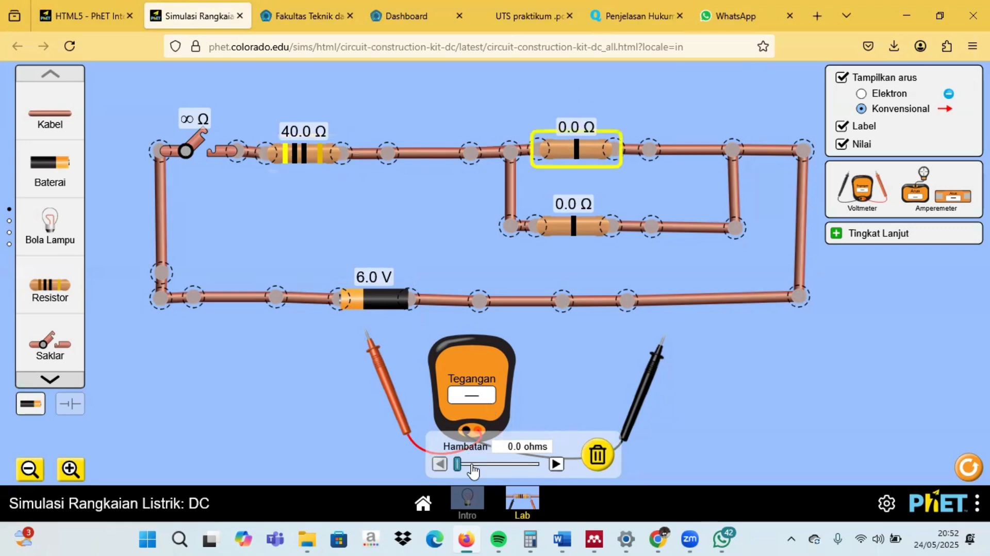
{"action": "left_click_drag", "start_coordinate": [473, 470], "coordinate": [490, 470]}
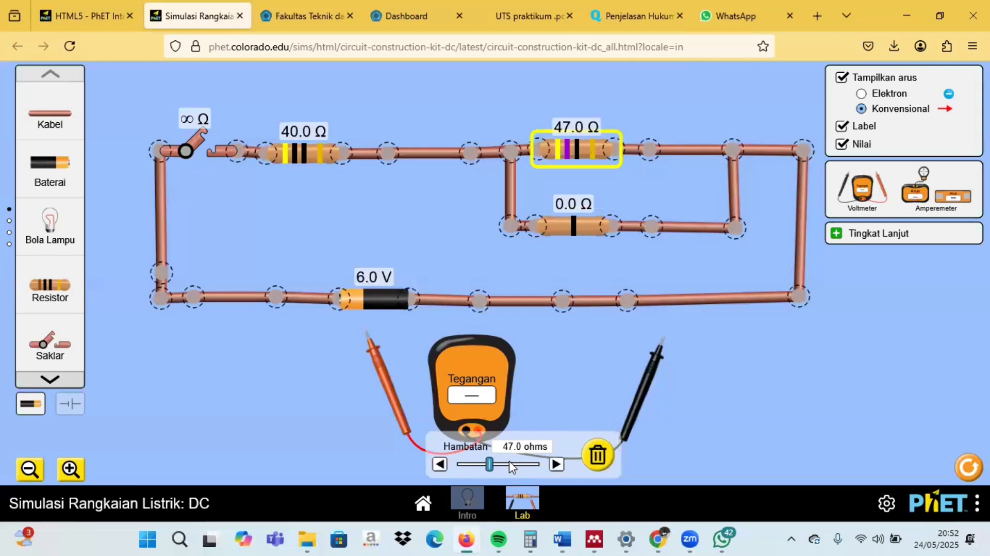
{"action": "left_click", "coordinate": [514, 470]}
{"action": "left_click_drag", "start_coordinate": [514, 470], "coordinate": [500, 471]}
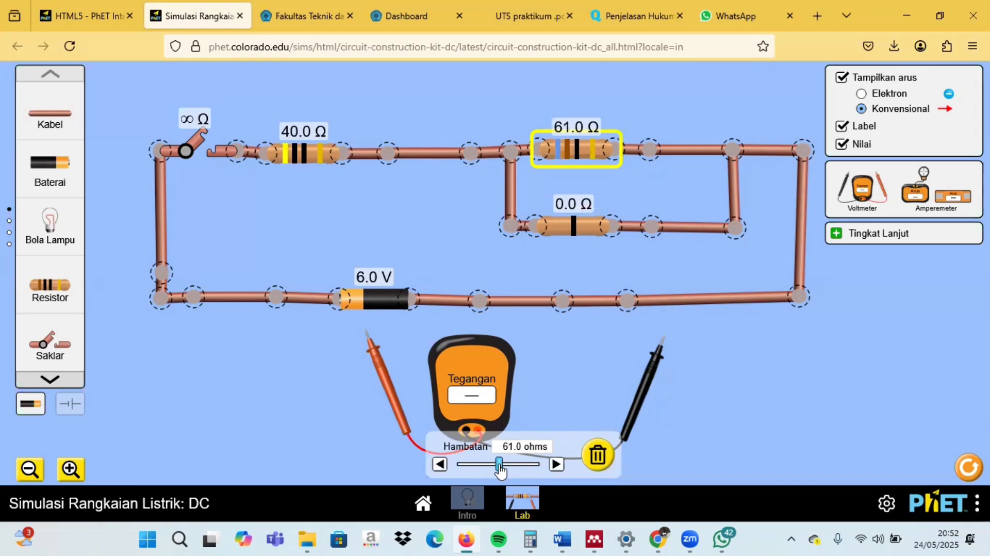
{"action": "left_click_drag", "start_coordinate": [499, 471], "coordinate": [499, 470]}
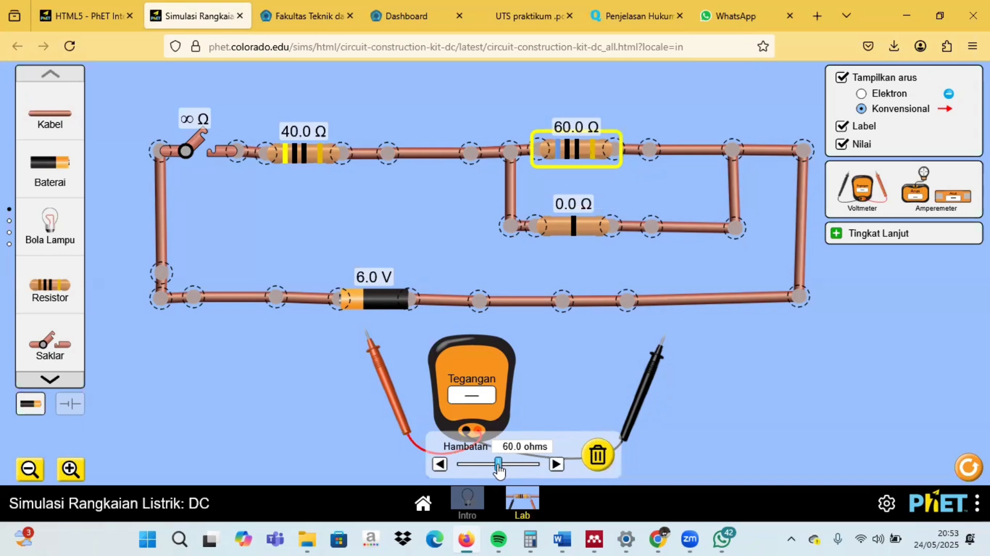
Set the lower parallel resistor to 30 ohms and close the circuit's switch.
{"action": "left_click", "coordinate": [567, 226]}
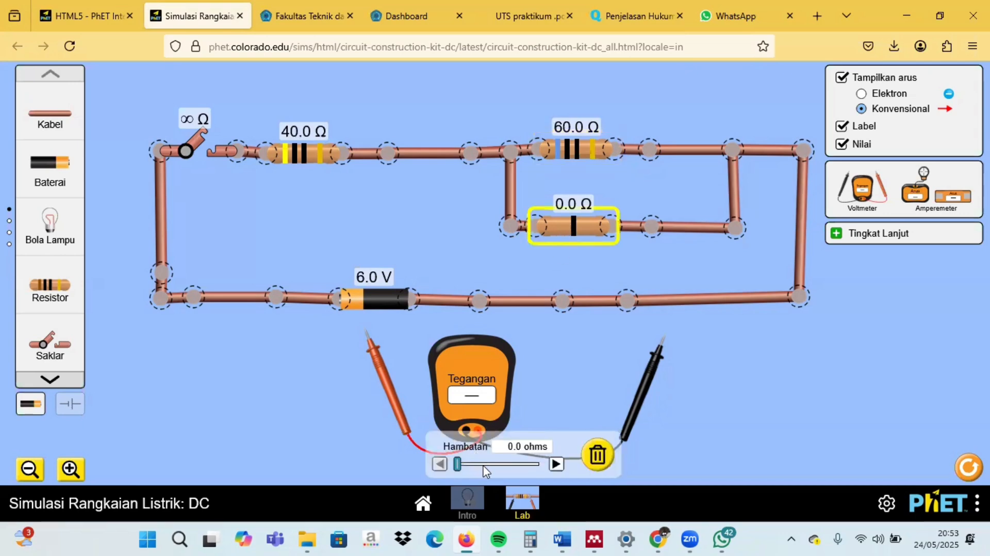
{"action": "mouse_move", "coordinate": [469, 465]}
{"action": "left_mouse_down"}
{"action": "mouse_move", "coordinate": [488, 471]}
{"action": "mouse_move", "coordinate": [478, 471]}
{"action": "left_mouse_up"}
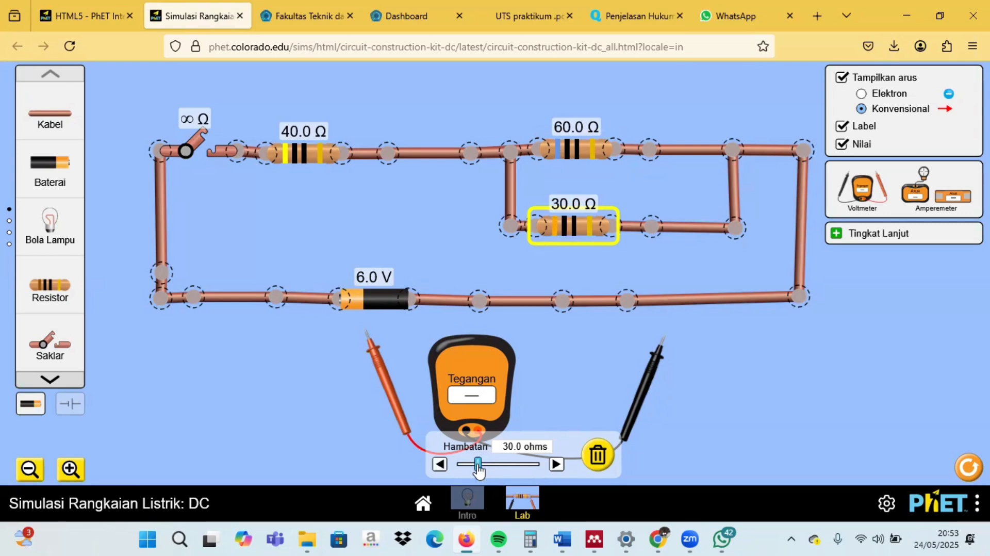
{"action": "left_click", "coordinate": [447, 238]}
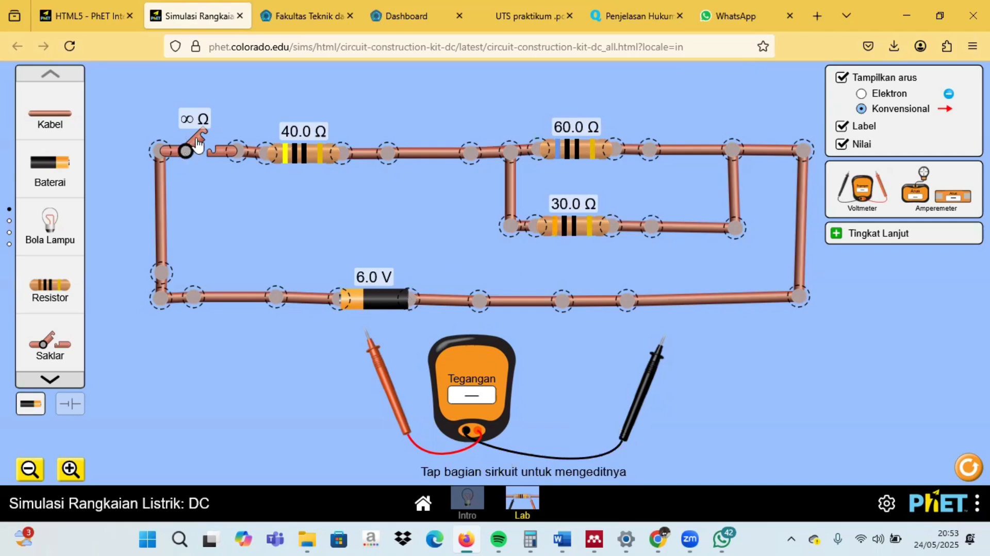
{"action": "left_click", "coordinate": [198, 145]}
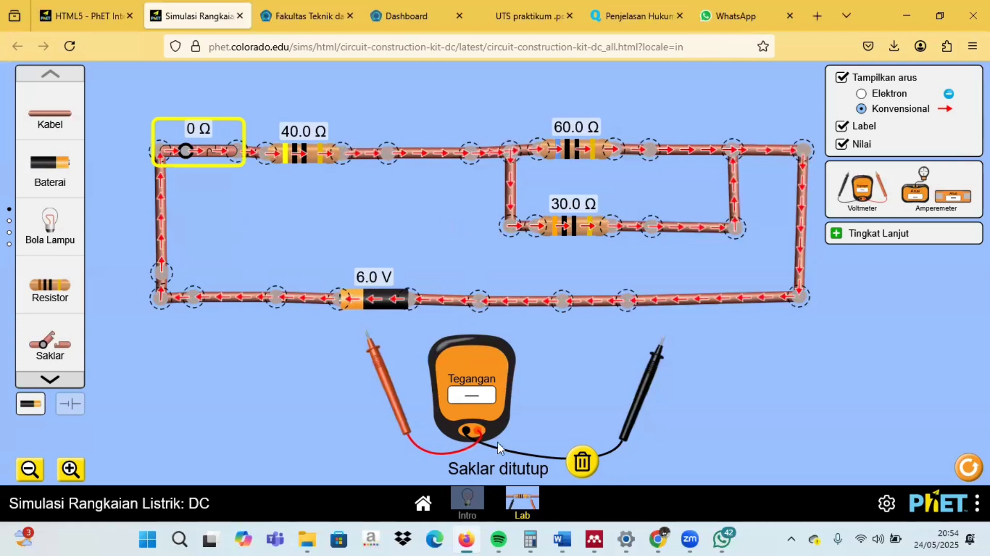
Switch to the Word document and review the circuit diagram, the list of unknown values and the R Parallel formula.
{"action": "mouse_move", "coordinate": [562, 539]}
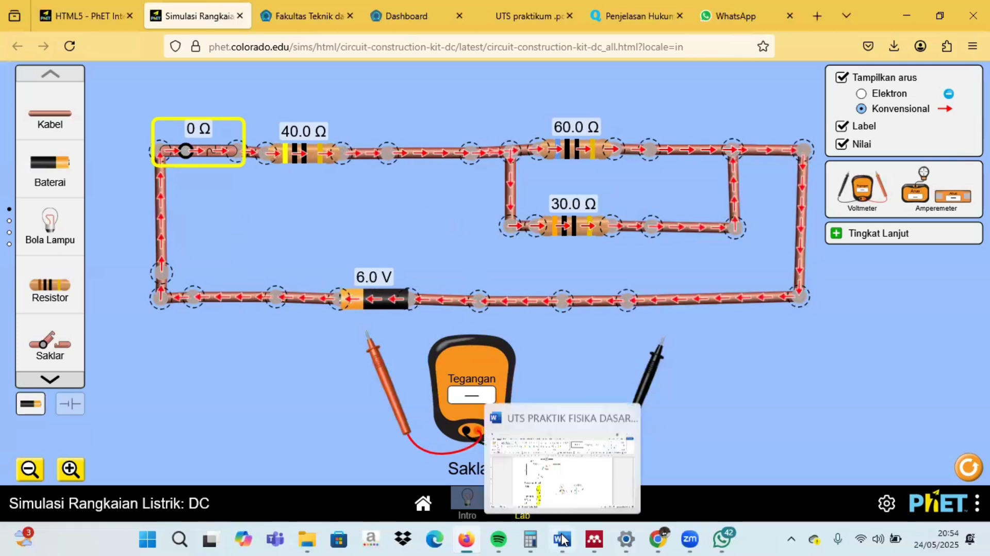
{"action": "left_click", "coordinate": [498, 485]}
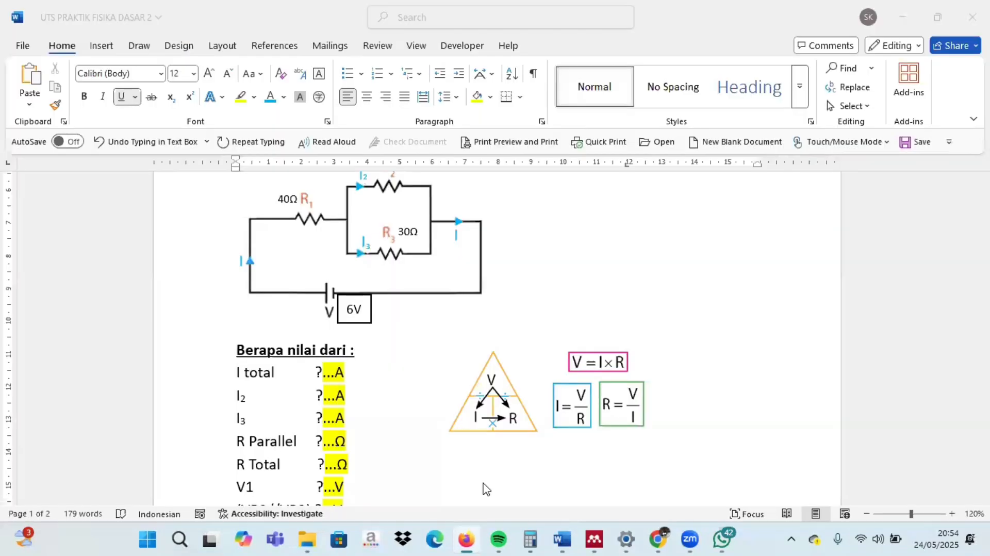
{"action": "left_click", "coordinate": [405, 439]}
{"action": "scroll", "coordinate": [405, 439], "scroll_direction": "down", "scroll_amount": 5}
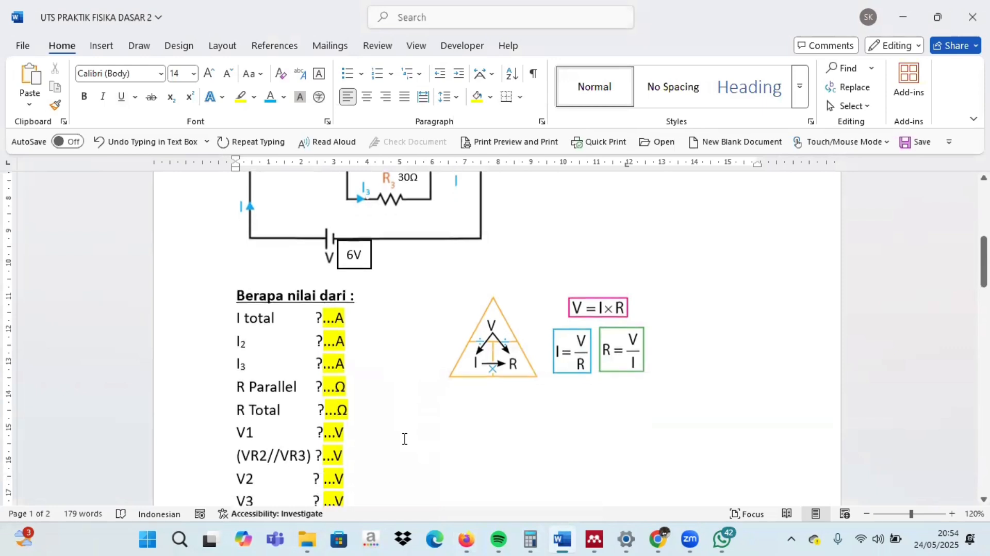
{"action": "scroll", "coordinate": [404, 439], "scroll_direction": "down", "scroll_amount": 1}
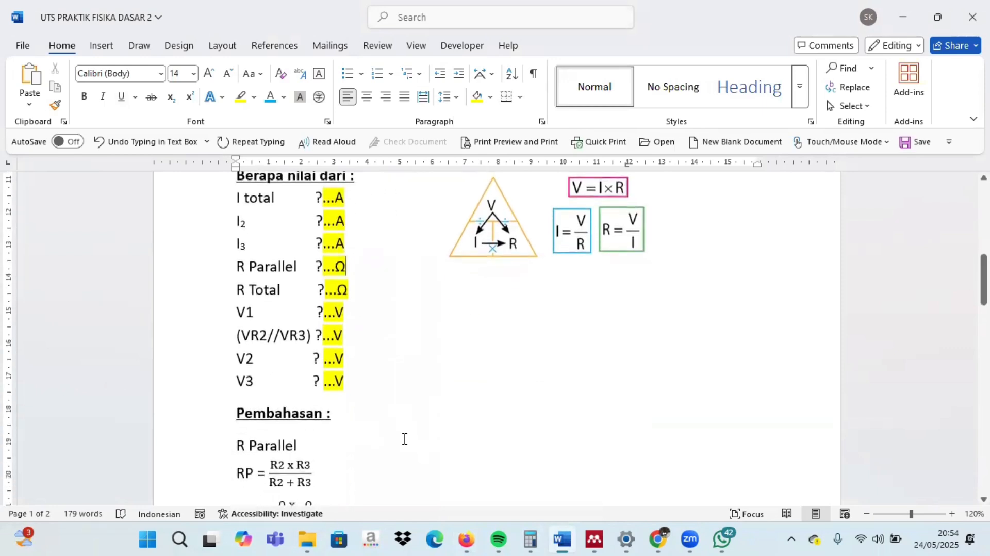
{"action": "scroll", "coordinate": [405, 439], "scroll_direction": "up", "scroll_amount": 6}
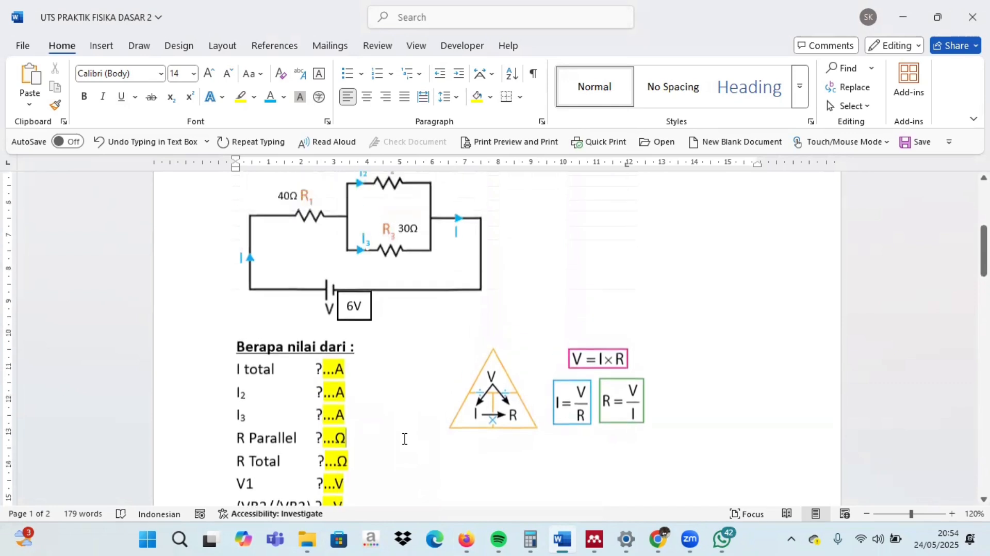
{"action": "scroll", "coordinate": [405, 439], "scroll_direction": "up", "scroll_amount": 1}
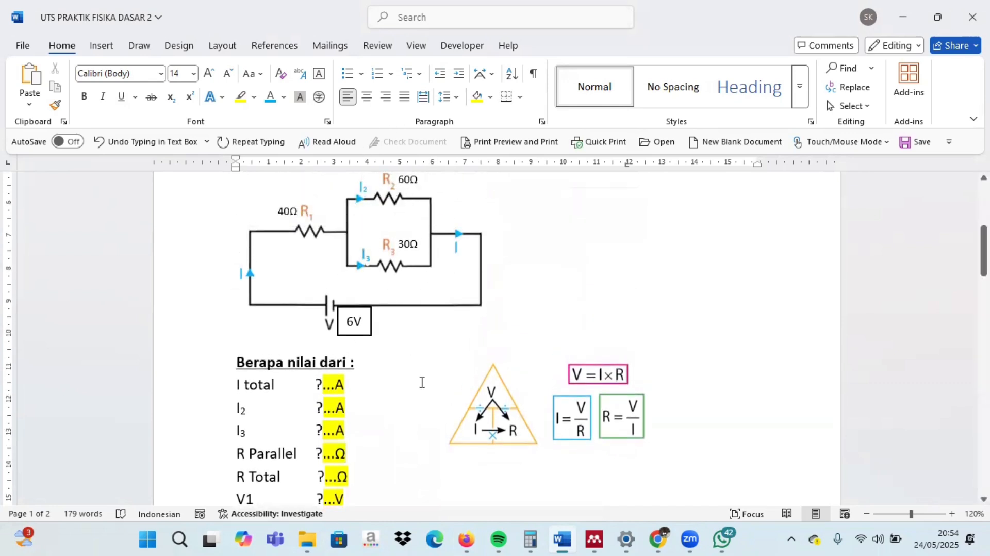
{"action": "scroll", "coordinate": [422, 382], "scroll_direction": "down", "scroll_amount": 8}
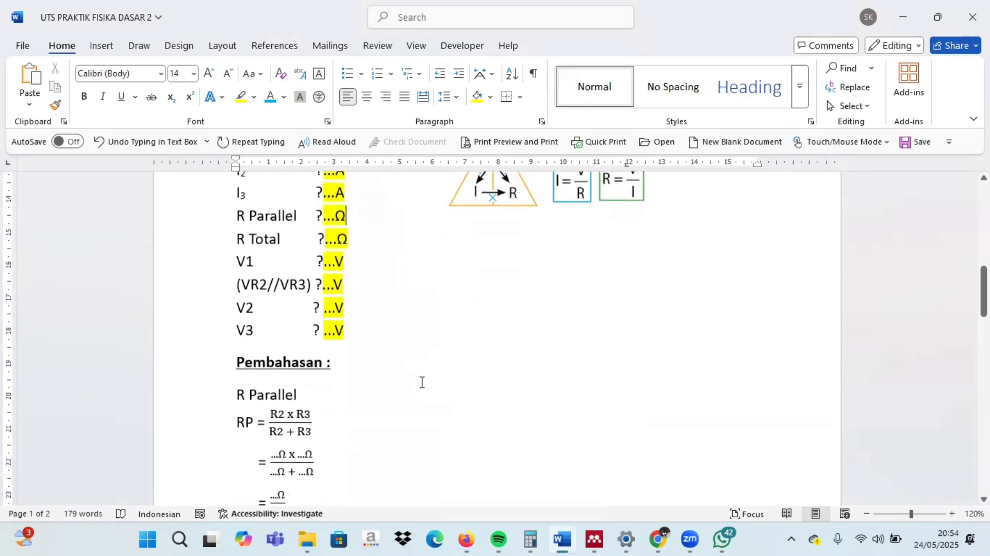
{"action": "scroll", "coordinate": [422, 382], "scroll_direction": "down", "scroll_amount": 2}
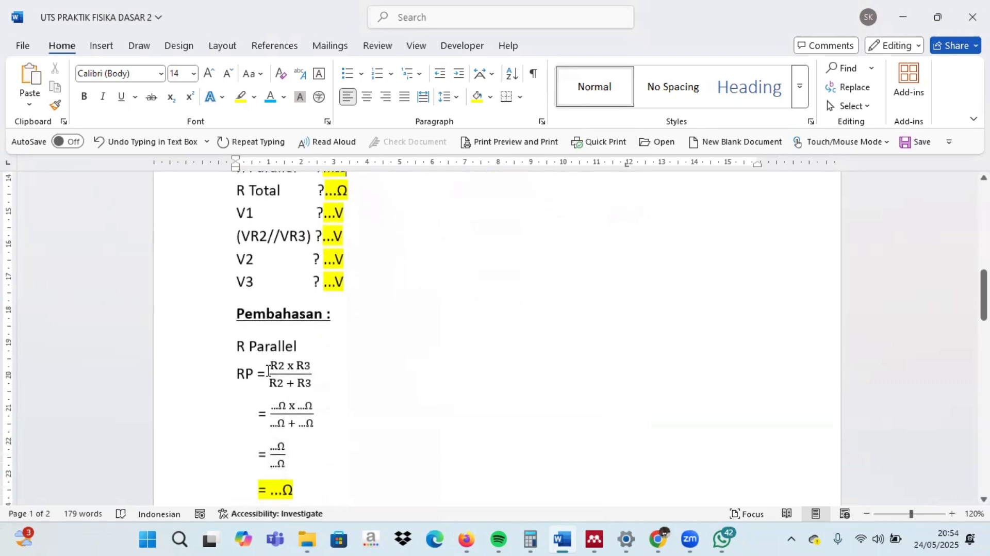
{"action": "left_click", "coordinate": [268, 370]}
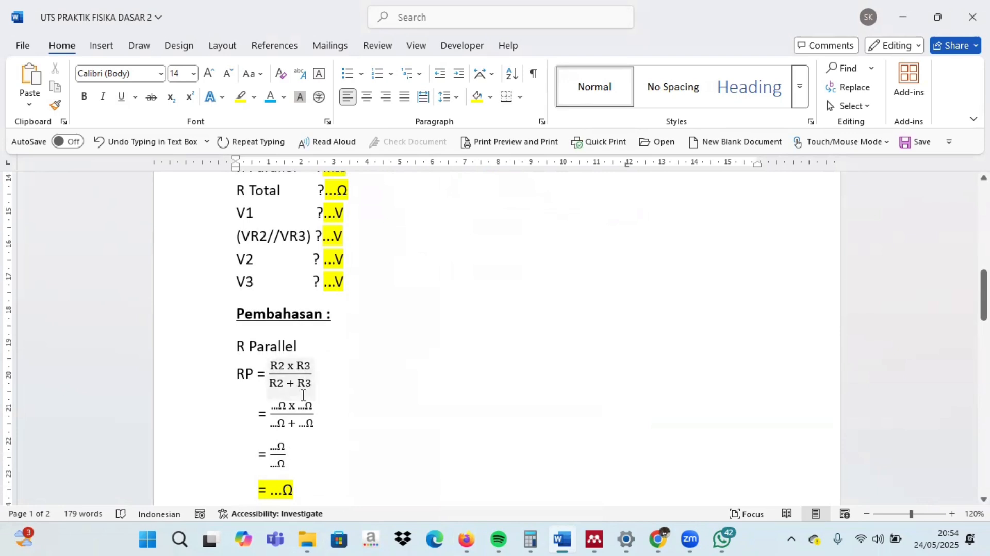
{"action": "scroll", "coordinate": [320, 426], "scroll_direction": "down", "scroll_amount": 2}
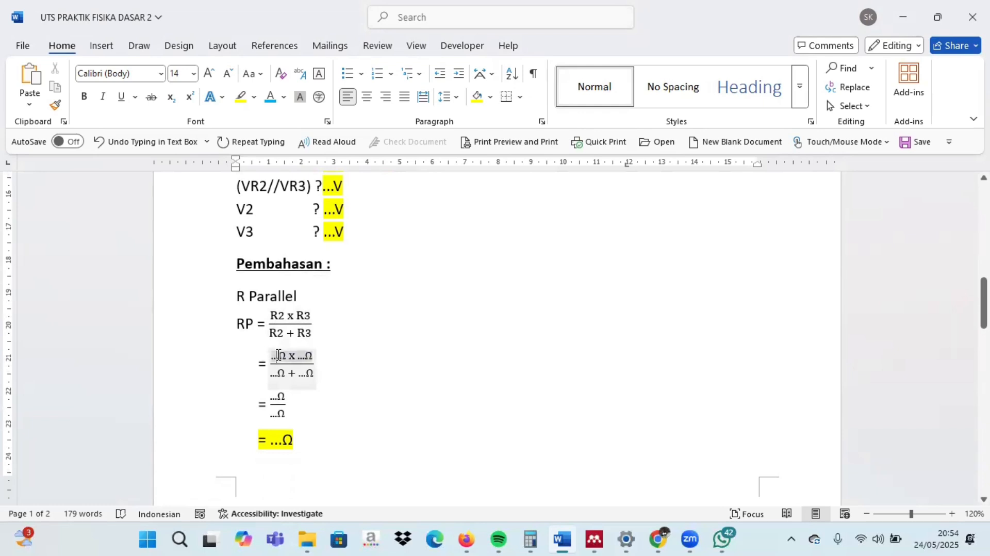
Fill the numerator placeholders in the second line of the R Parallel calculation to read 60Ω x 30Ω.
{"action": "left_click", "coordinate": [278, 354]}
{"action": "key", "text": "BackSpace"}
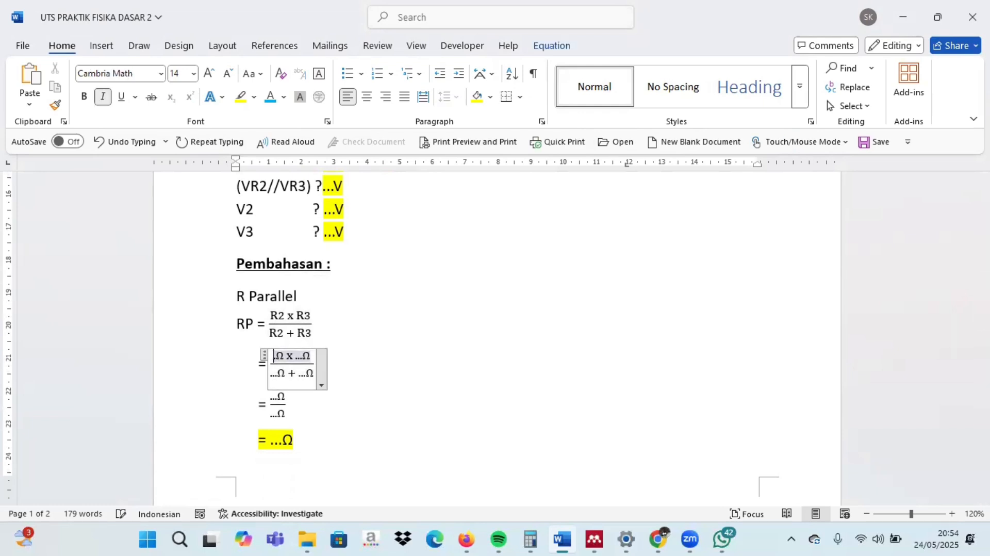
{"action": "key", "text": "BackSpace"}
{"action": "type", "text": "60"}
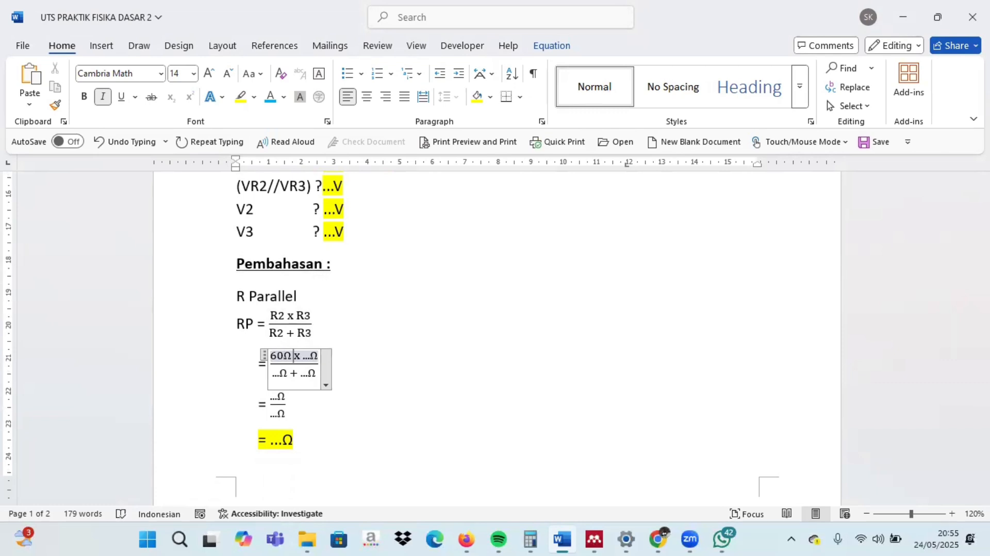
{"action": "key", "text": "Right"}
{"action": "key", "text": "Right"}
{"action": "key", "text": "BackSpace"}
{"action": "key", "text": "BackSpace"}
{"action": "key", "text": "BackSpace"}
{"action": "type", "text": "30"}
Fill the denominator placeholders in the same R Parallel fraction to read 60Ω + 30Ω.
{"action": "left_click", "coordinate": [284, 373]}
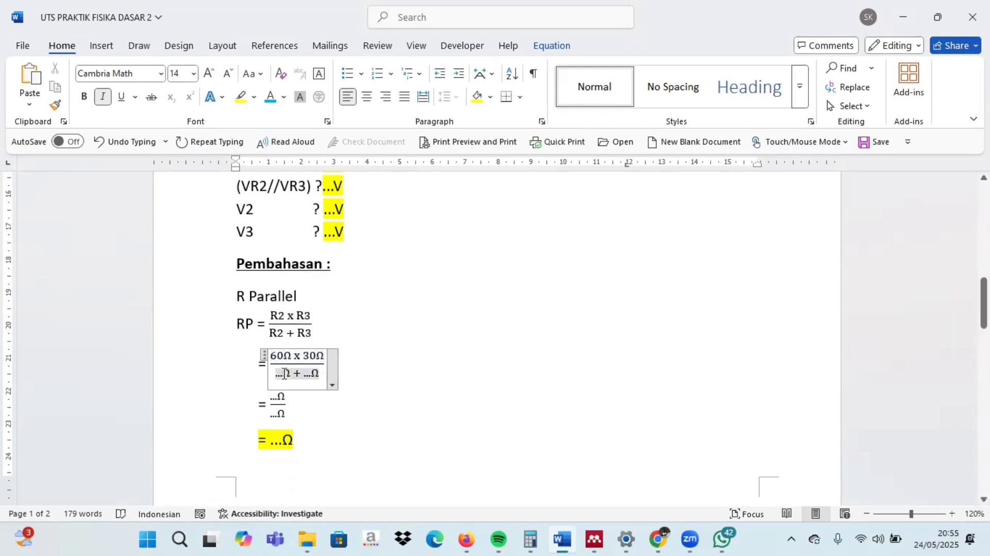
{"action": "key", "text": "BackSpace"}
{"action": "key", "text": "BackSpace"}
{"action": "key", "text": "BackSpace"}
{"action": "type", "text": "60"}
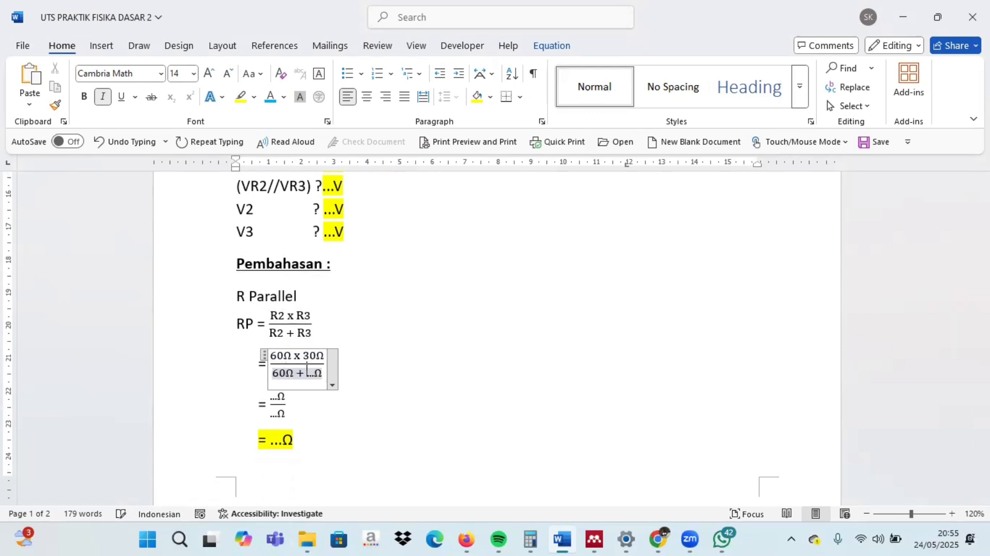
{"action": "key", "text": "BackSpace"}
{"action": "key", "text": "BackSpace"}
{"action": "key", "text": "BackSpace"}
{"action": "type", "text": "30"}
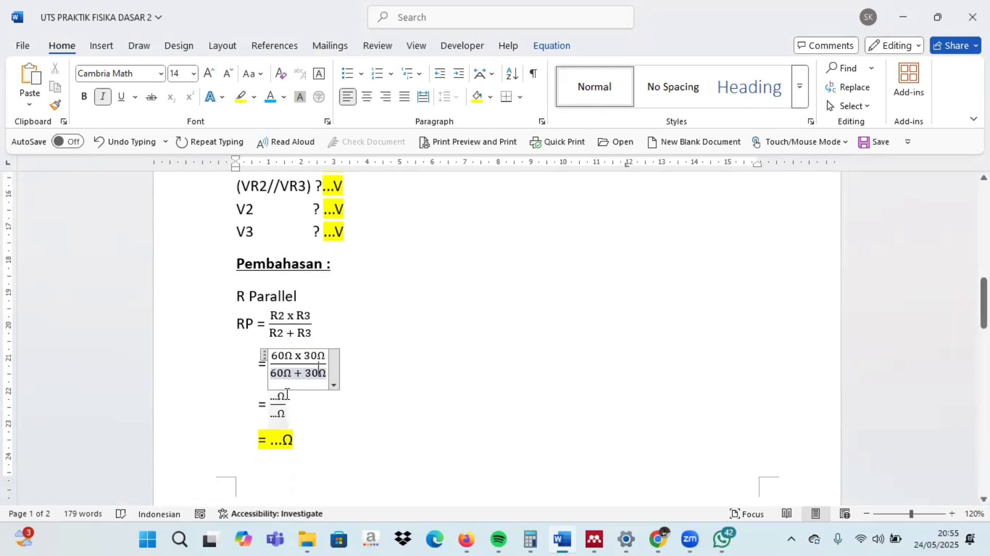
Fill the third line of the R Parallel calculation with the fraction 1800Ω over 90Ω.
{"action": "key", "text": "Down"}
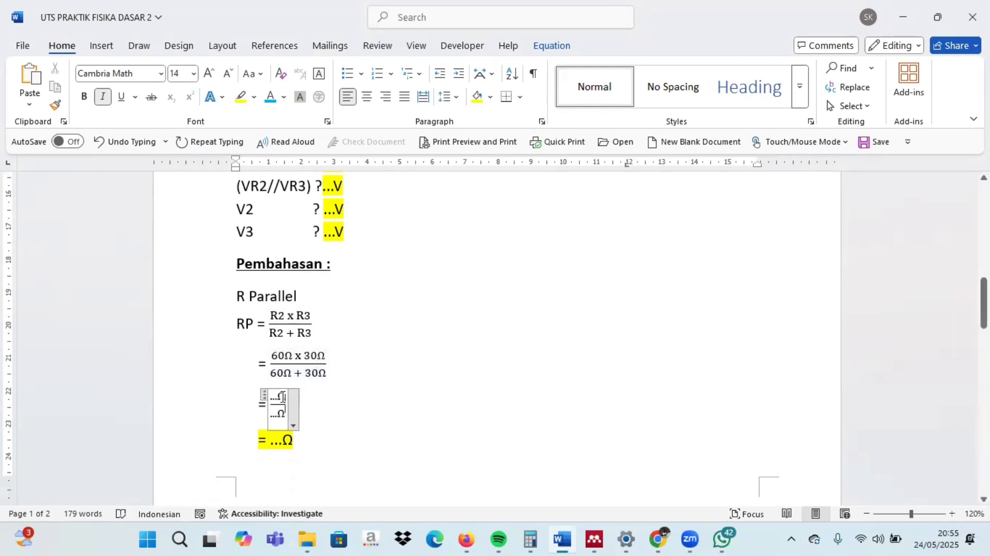
{"action": "left_click", "coordinate": [279, 398]}
{"action": "key", "text": "BackSpace"}
{"action": "key", "text": "BackSpace"}
{"action": "key", "text": "BackSpace"}
{"action": "type", "text": "1"}
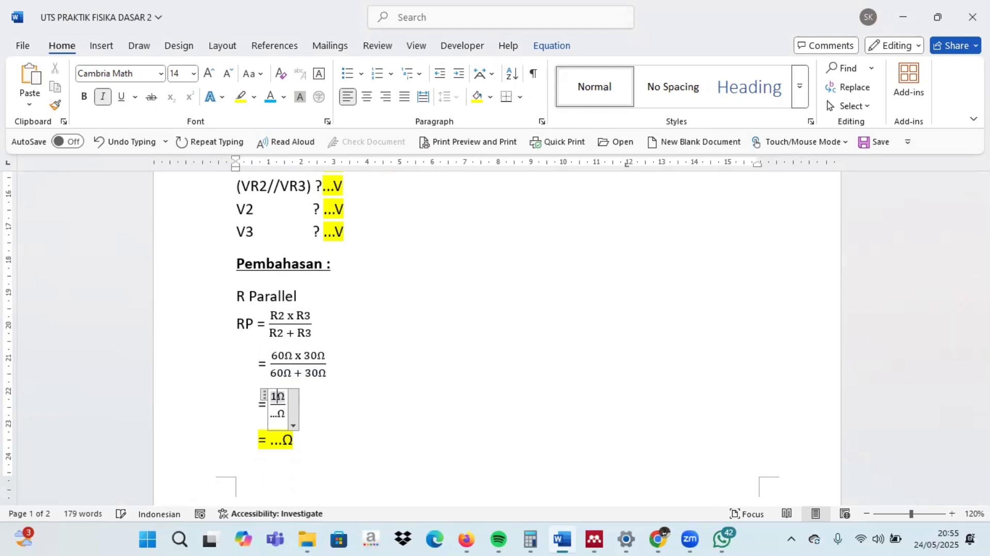
{"action": "type", "text": "800"}
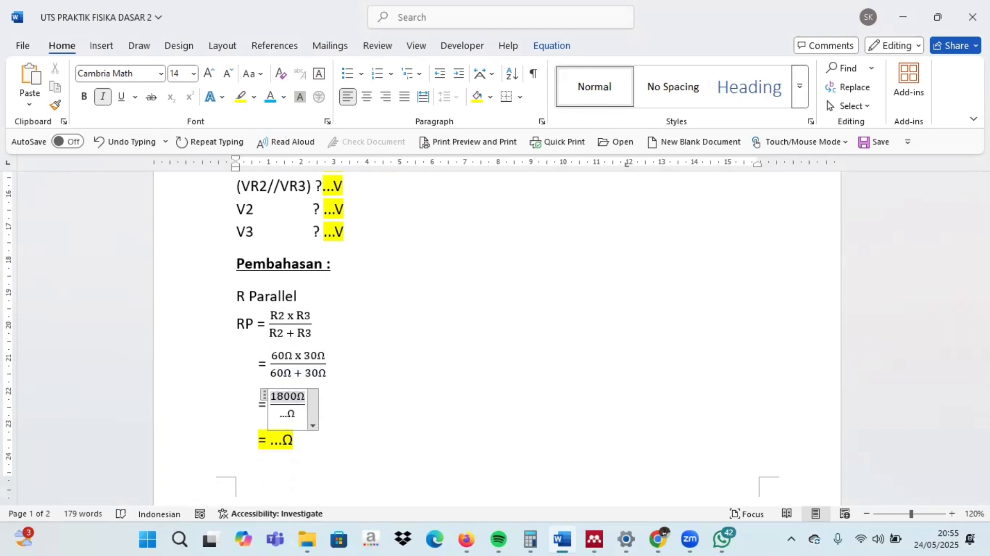
{"action": "key", "text": "Down"}
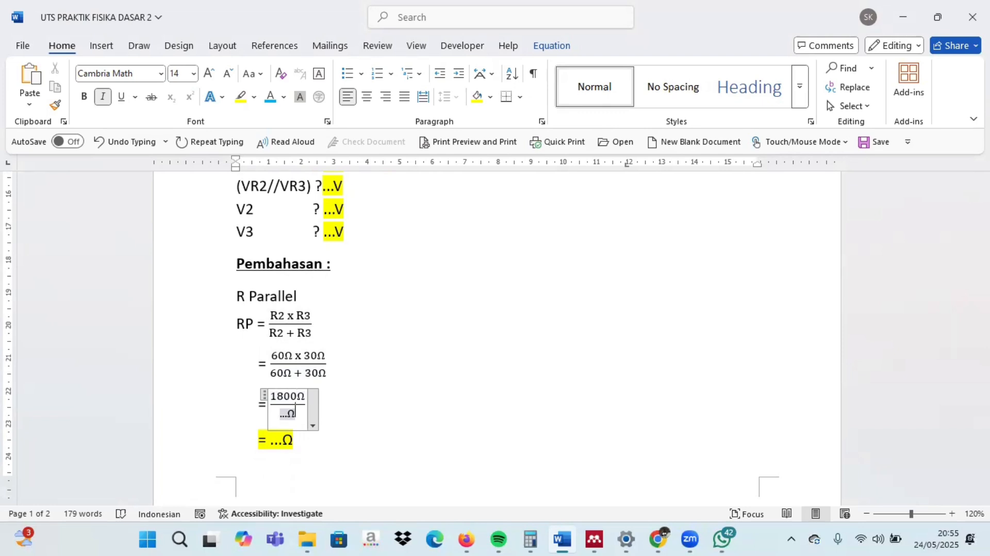
{"action": "key", "text": "Left"}
{"action": "key", "text": "BackSpace"}
{"action": "type", "text": "9"}
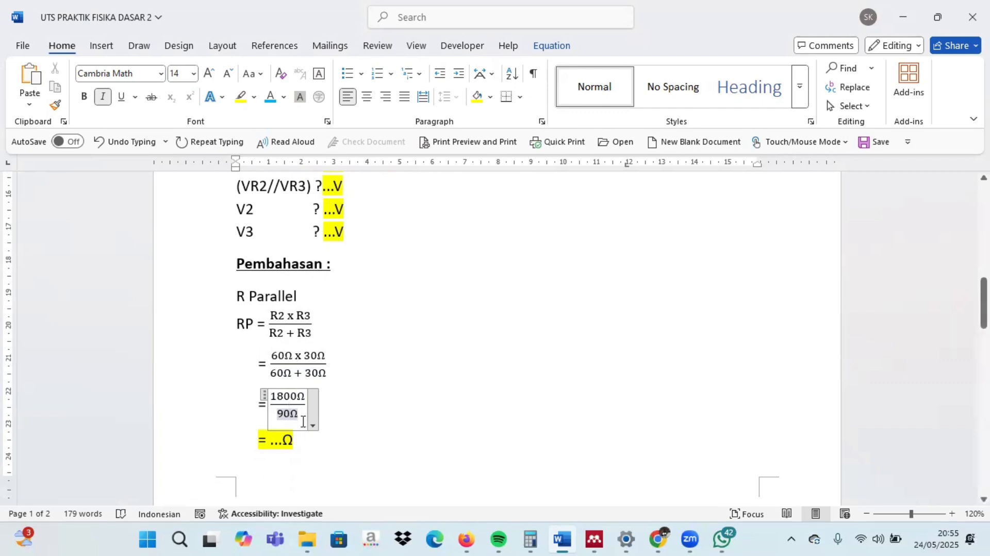
Replace the placeholder in the highlighted final line of the R Parallel calculation with 20 so it reads = 20Ω.
{"action": "left_click", "coordinate": [282, 443]}
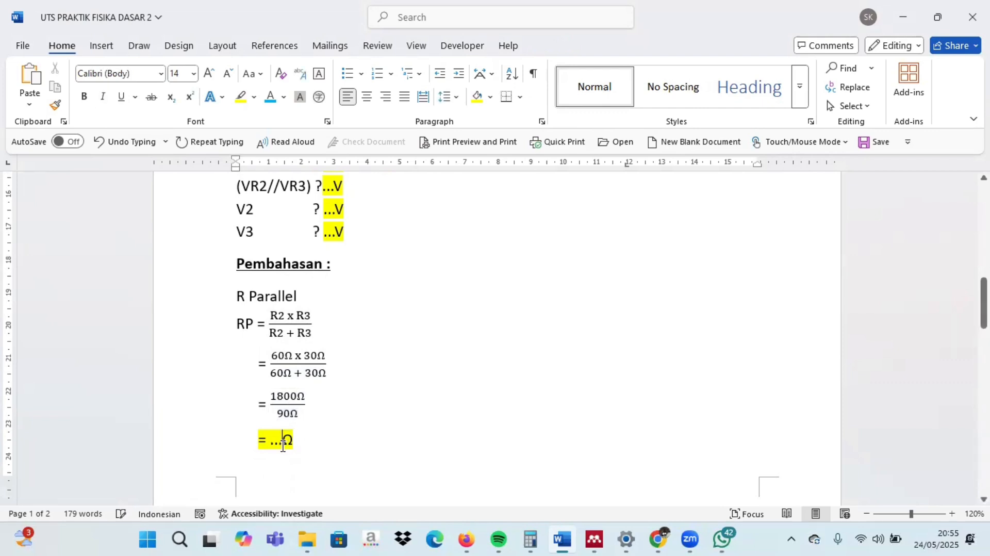
{"action": "key", "text": "BackSpace"}
{"action": "key", "text": "BackSpace"}
{"action": "key", "text": "BackSpace"}
{"action": "type", "text": "2"}
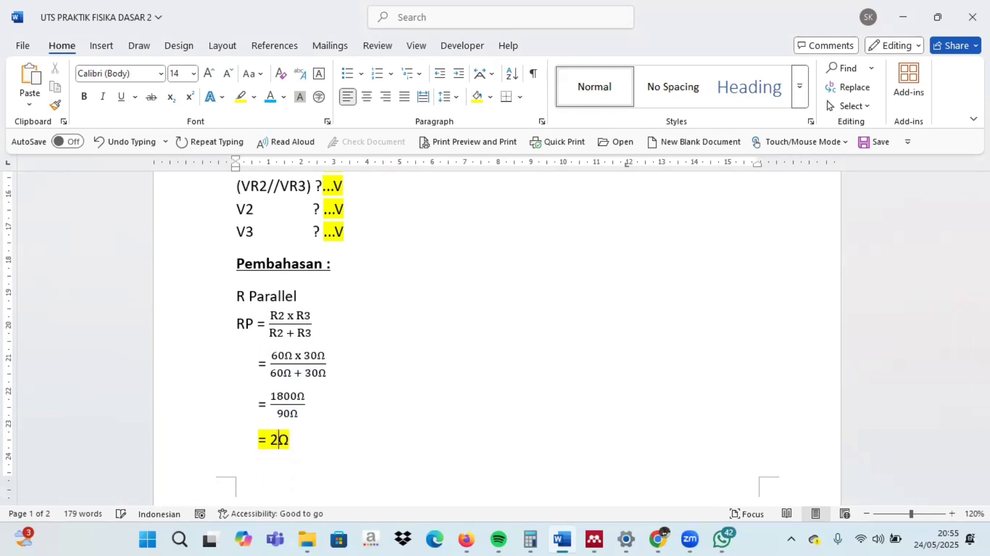
{"action": "type", "text": "0"}
{"action": "left_click", "coordinate": [400, 398]}
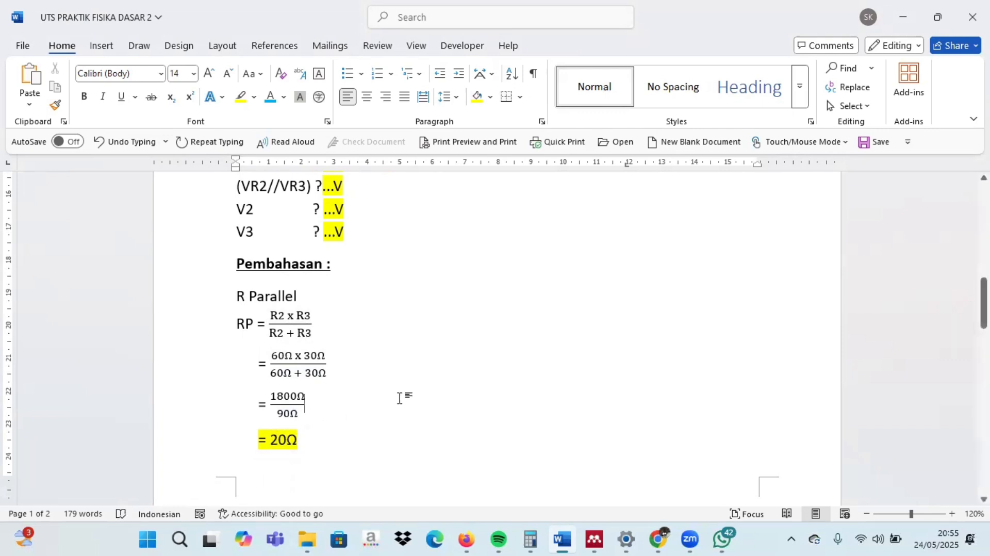
{"action": "right_click", "coordinate": [399, 398]}
{"action": "scroll", "coordinate": [385, 394], "scroll_direction": "up", "scroll_amount": 1}
{"action": "key", "text": "Escape"}
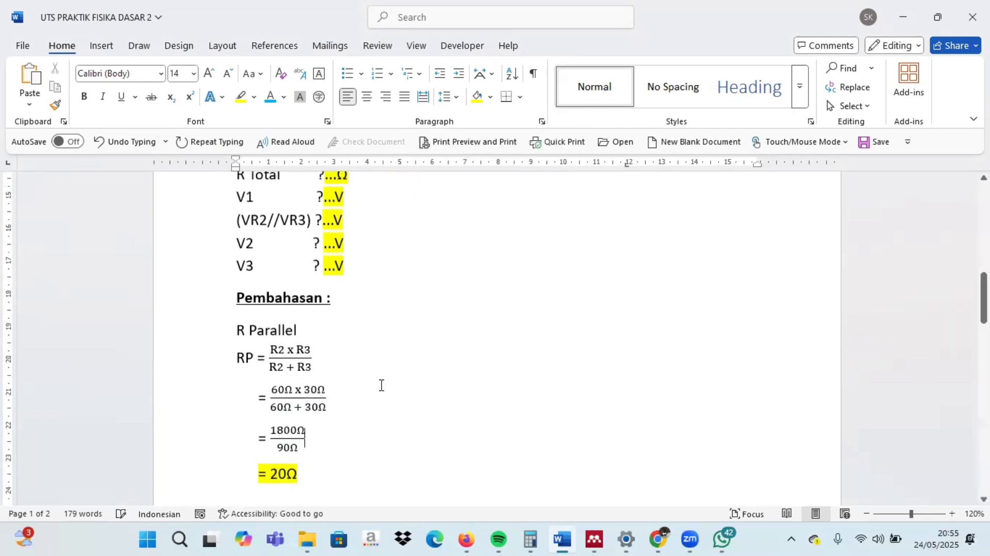
Enter 20Ω for R Parallel in the list of unknown values under "Berapa nilai dari".
{"action": "scroll", "coordinate": [382, 386], "scroll_direction": "up", "scroll_amount": 4}
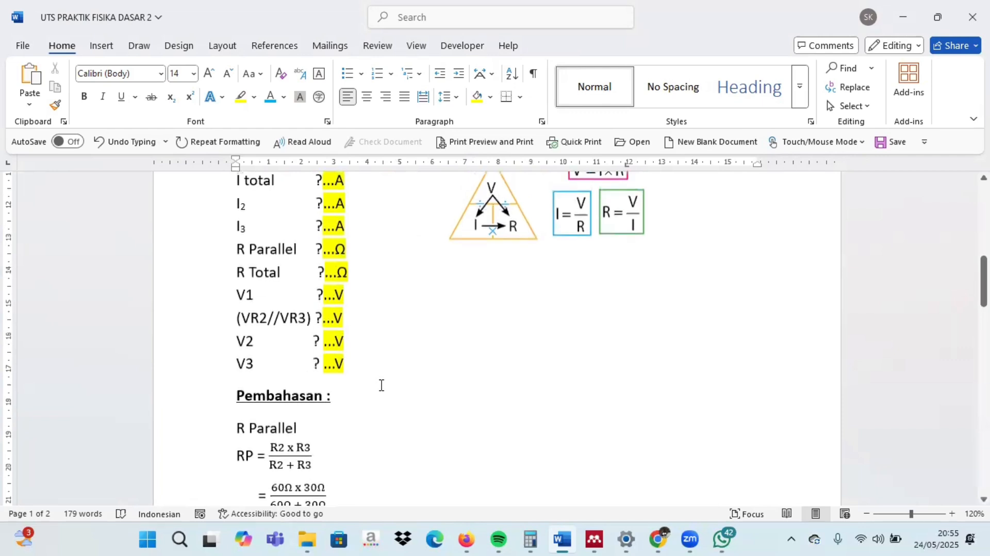
{"action": "scroll", "coordinate": [382, 386], "scroll_direction": "up", "scroll_amount": 3}
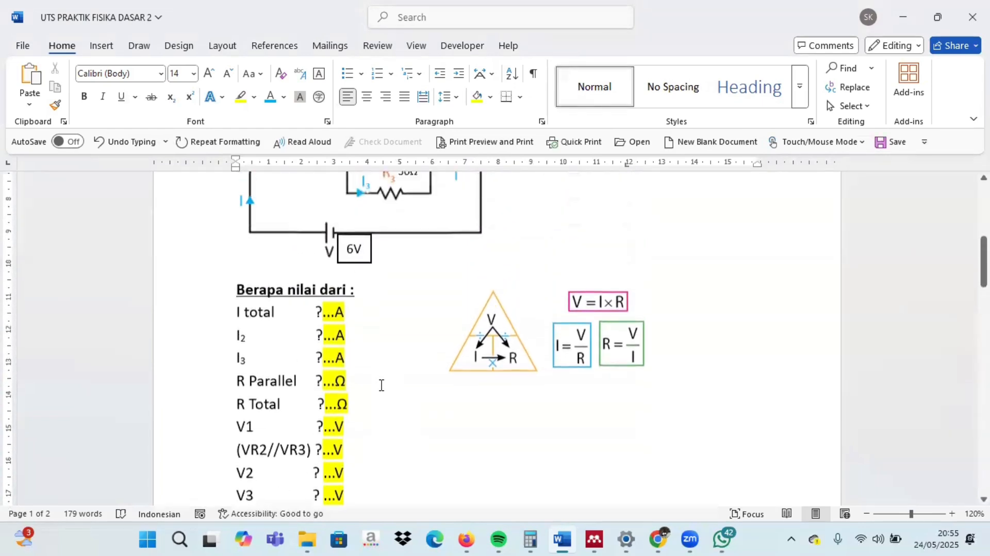
{"action": "scroll", "coordinate": [381, 386], "scroll_direction": "up", "scroll_amount": 2}
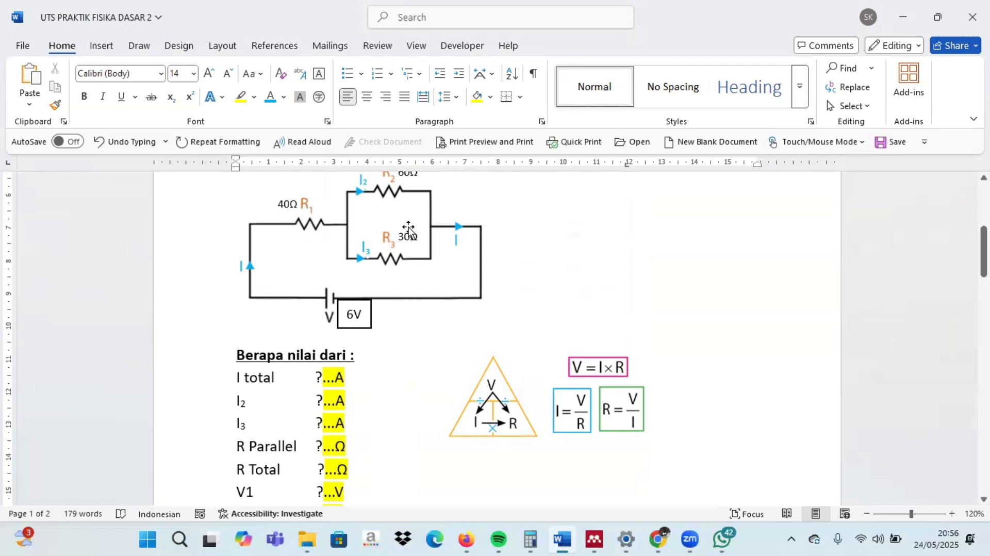
{"action": "scroll", "coordinate": [377, 407], "scroll_direction": "down", "scroll_amount": 2}
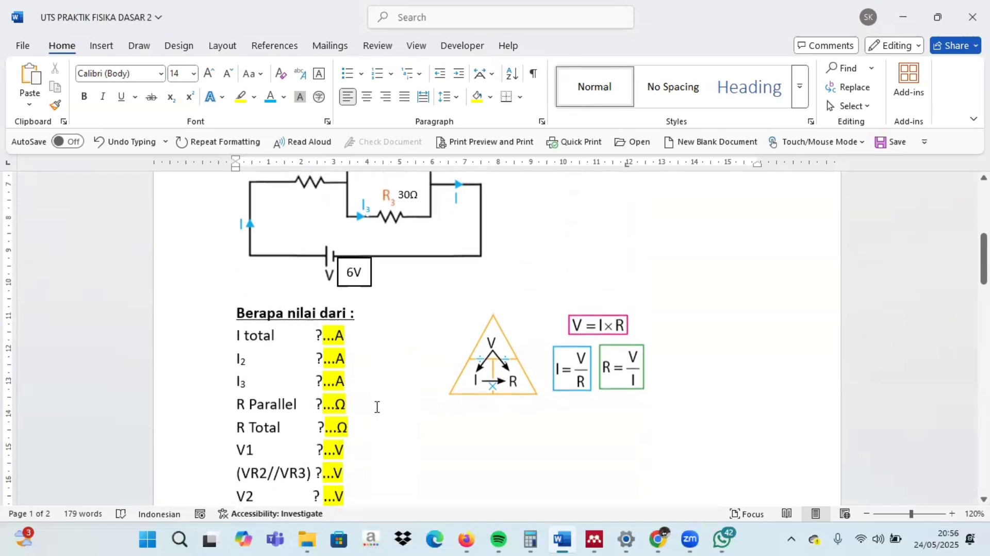
{"action": "left_click", "coordinate": [334, 404]}
{"action": "key", "text": "BackSpace"}
{"action": "key", "text": "BackSpace"}
{"action": "key", "text": "BackSpace"}
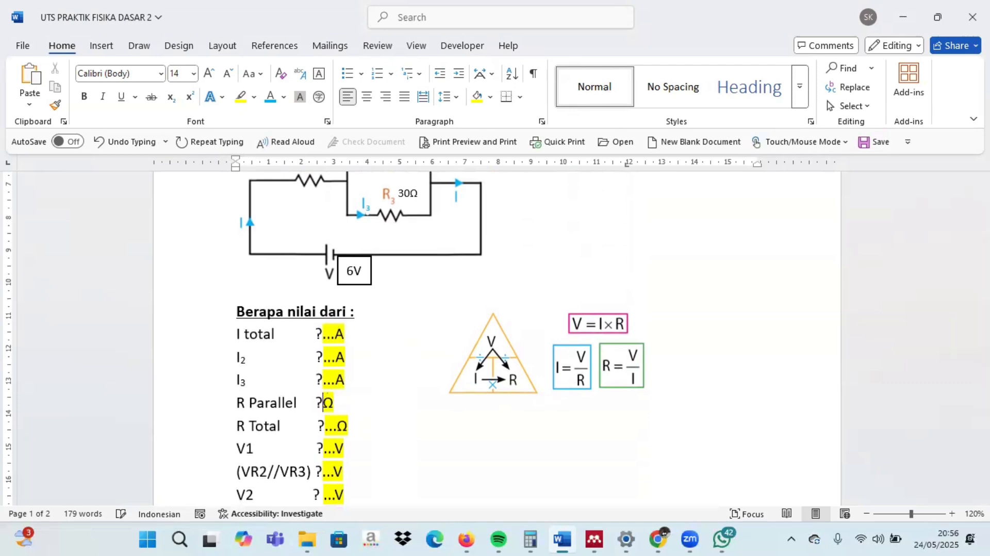
{"action": "type", "text": "20"}
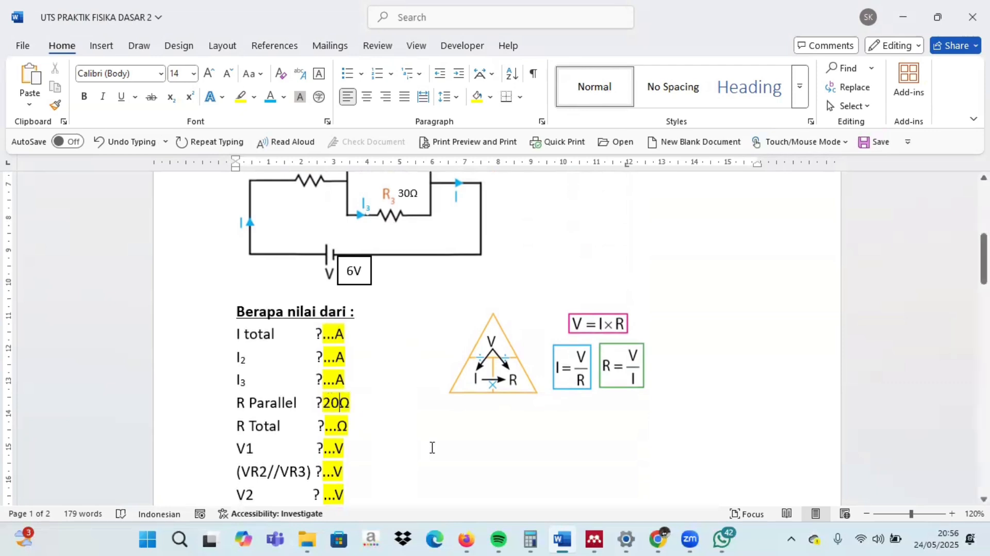
Replace the R1 placeholder in the second line of the R total calculation with 40.
{"action": "scroll", "coordinate": [433, 448], "scroll_direction": "down", "scroll_amount": 6}
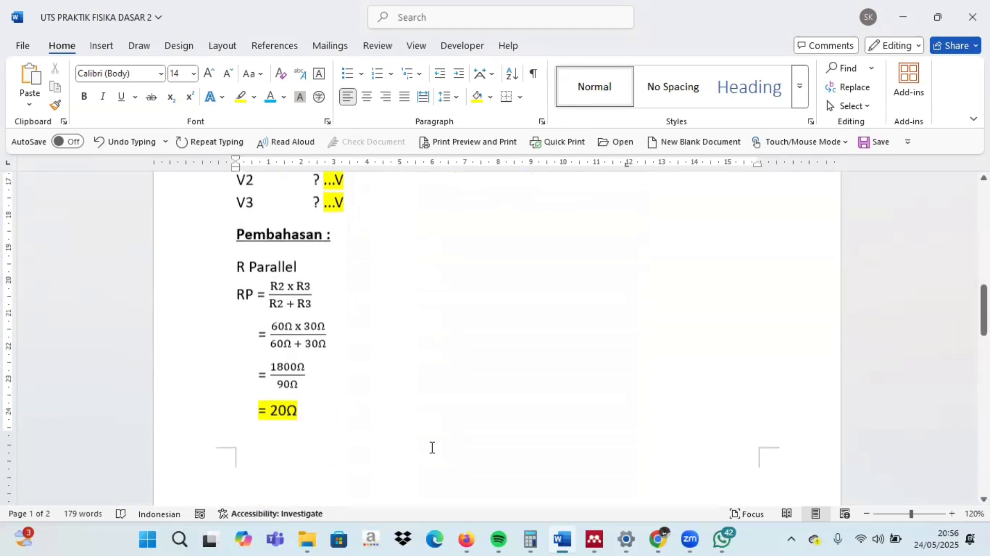
{"action": "scroll", "coordinate": [432, 448], "scroll_direction": "down", "scroll_amount": 4}
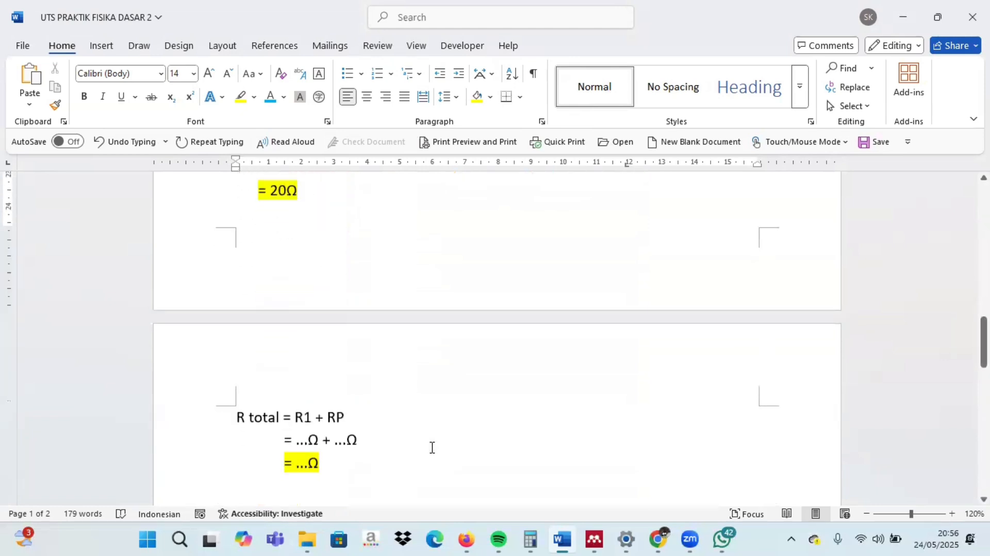
{"action": "scroll", "coordinate": [432, 448], "scroll_direction": "down", "scroll_amount": 1}
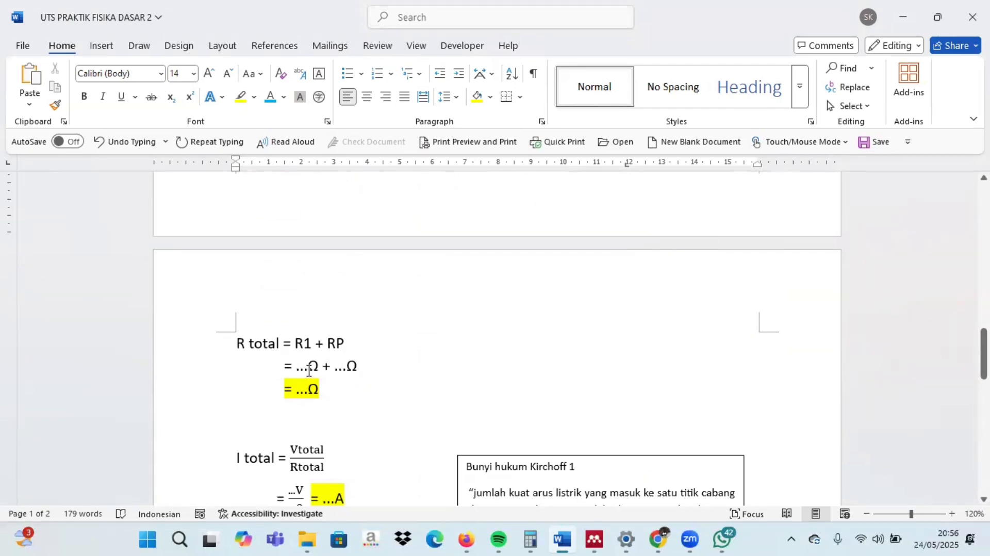
{"action": "left_click", "coordinate": [309, 368]}
{"action": "key", "text": "BackSpace"}
{"action": "key", "text": "BackSpace"}
{"action": "key", "text": "BackSpace"}
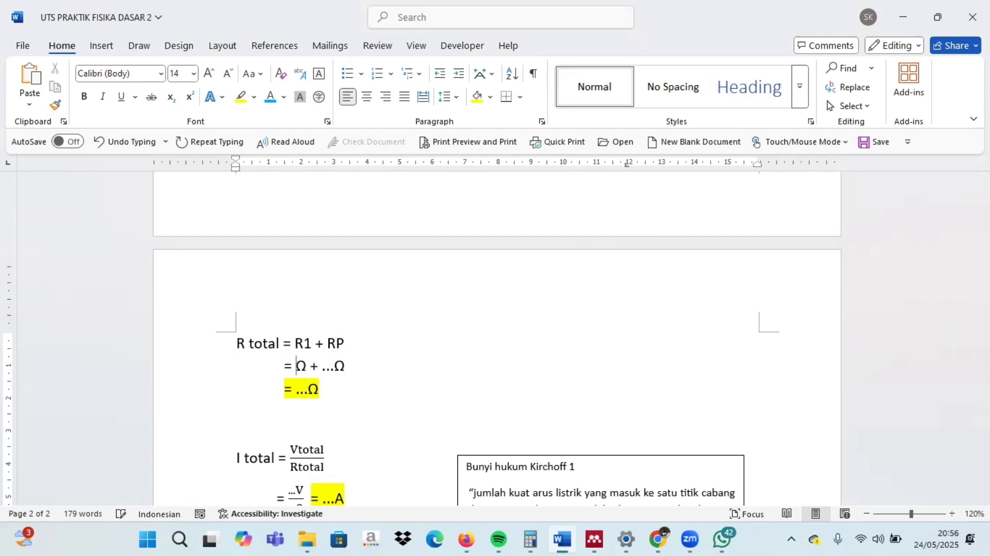
{"action": "type", "text": "40"}
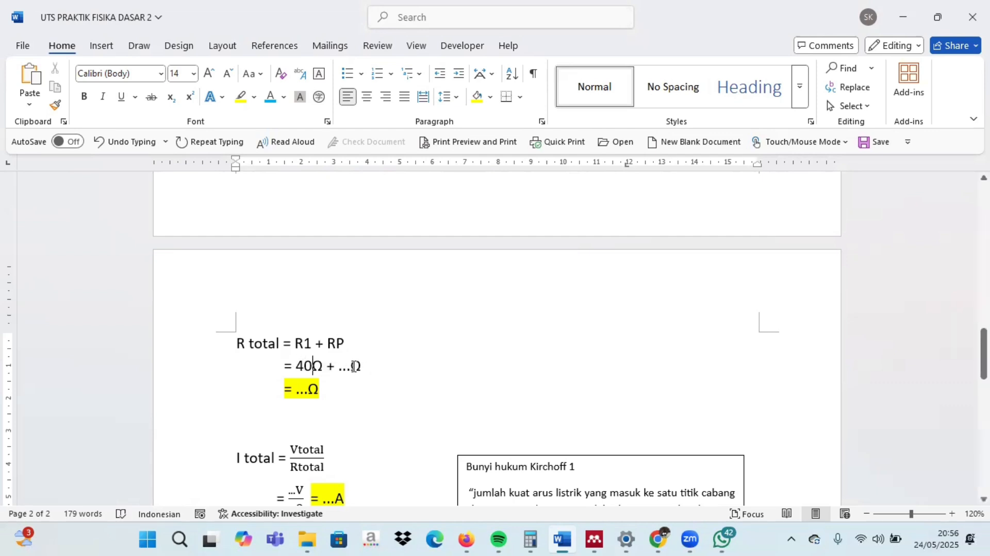
Replace the RP placeholder in the R total calculation with 20 and set the highlighted result to 60Ω.
{"action": "left_click", "coordinate": [353, 366]}
{"action": "key", "text": "BackSpace"}
{"action": "key", "text": "BackSpace"}
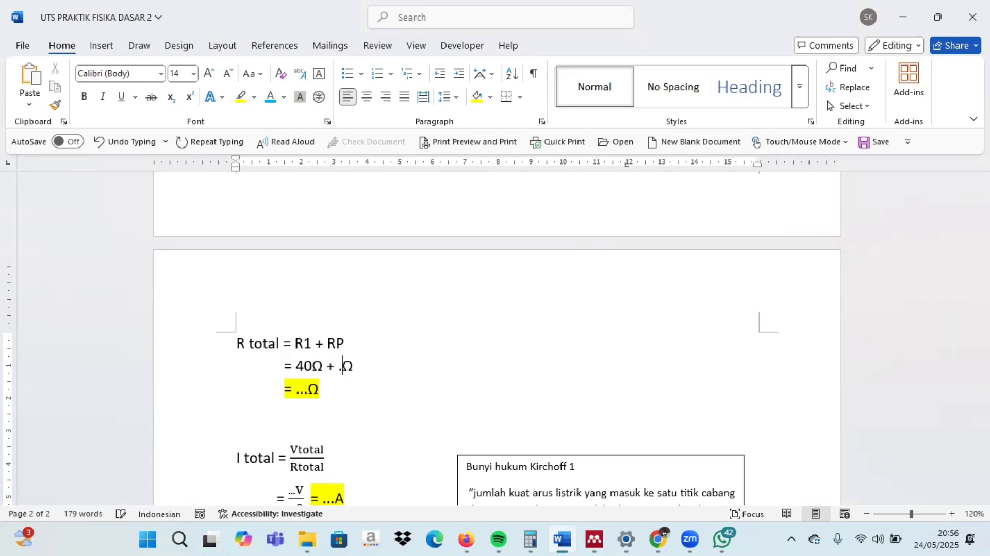
{"action": "key", "text": "BackSpace"}
{"action": "type", "text": "20"}
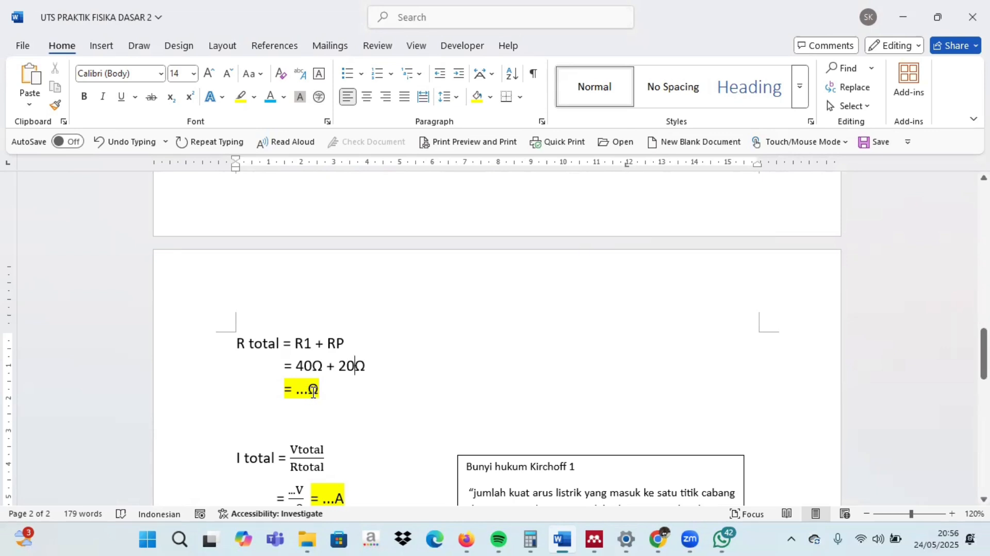
{"action": "key", "text": "BackSpace"}
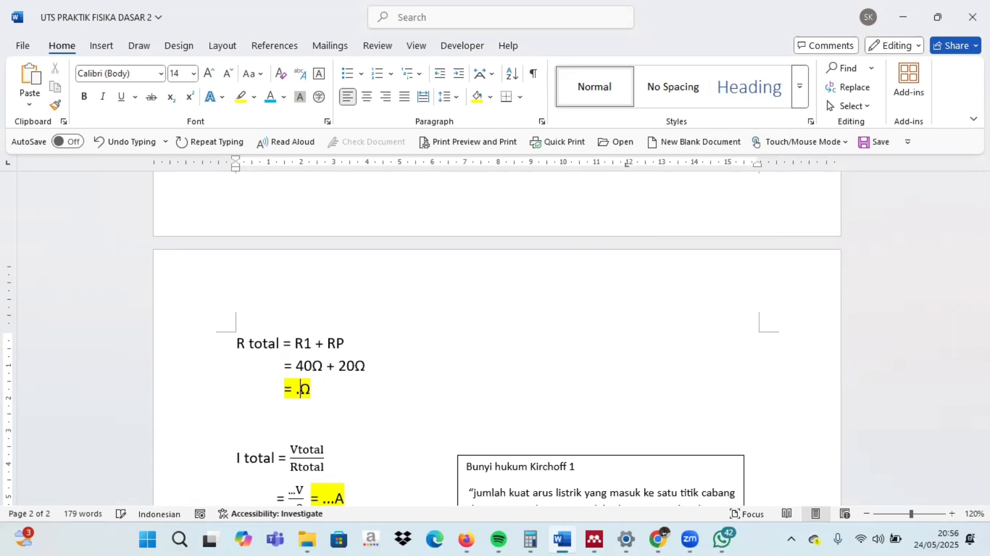
{"action": "type", "text": "60"}
Fill the placeholder fraction in the I total calculation with 6V over 60Ω.
{"action": "scroll", "coordinate": [413, 440], "scroll_direction": "down", "scroll_amount": 2}
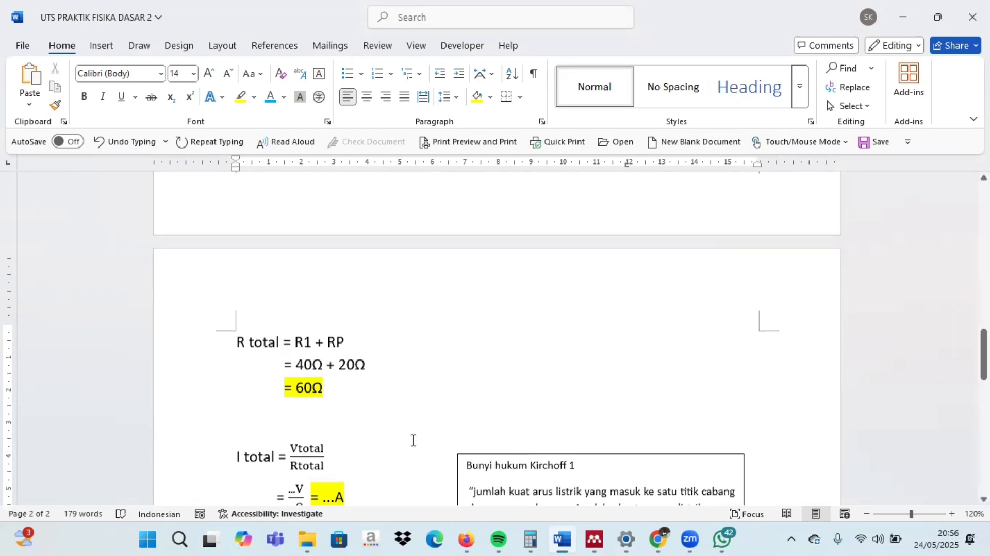
{"action": "scroll", "coordinate": [413, 440], "scroll_direction": "down", "scroll_amount": 1}
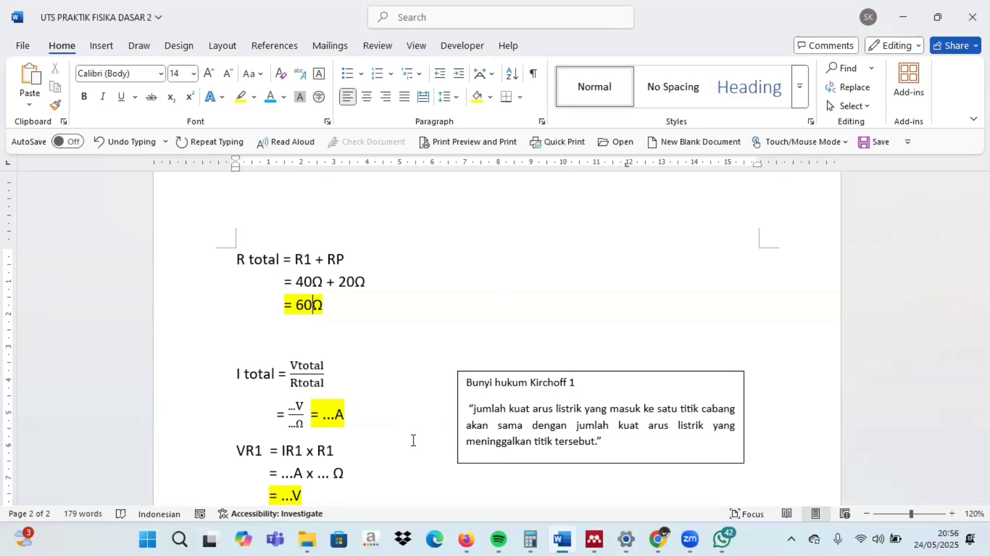
{"action": "scroll", "coordinate": [413, 440], "scroll_direction": "down", "scroll_amount": 3}
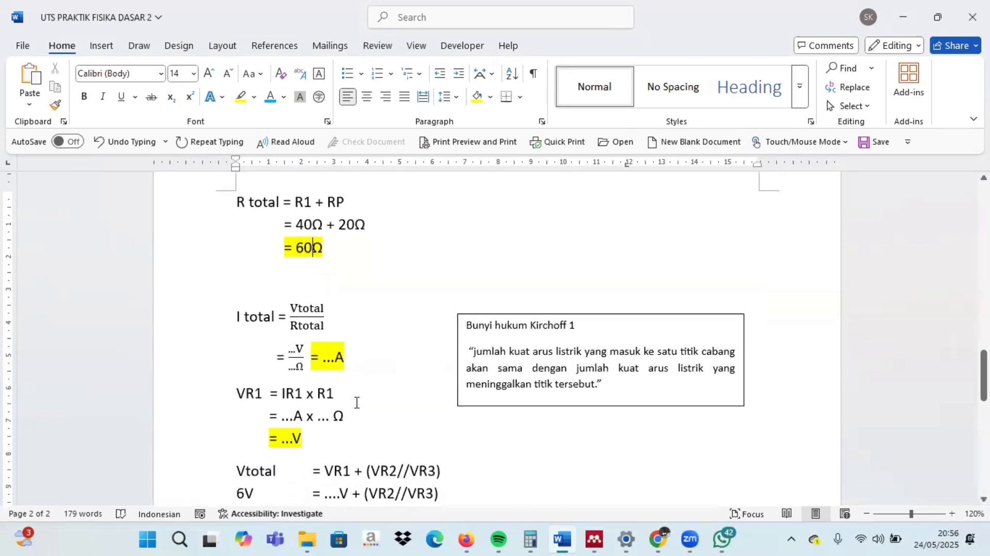
{"action": "left_click", "coordinate": [294, 343]}
{"action": "key", "text": "Up"}
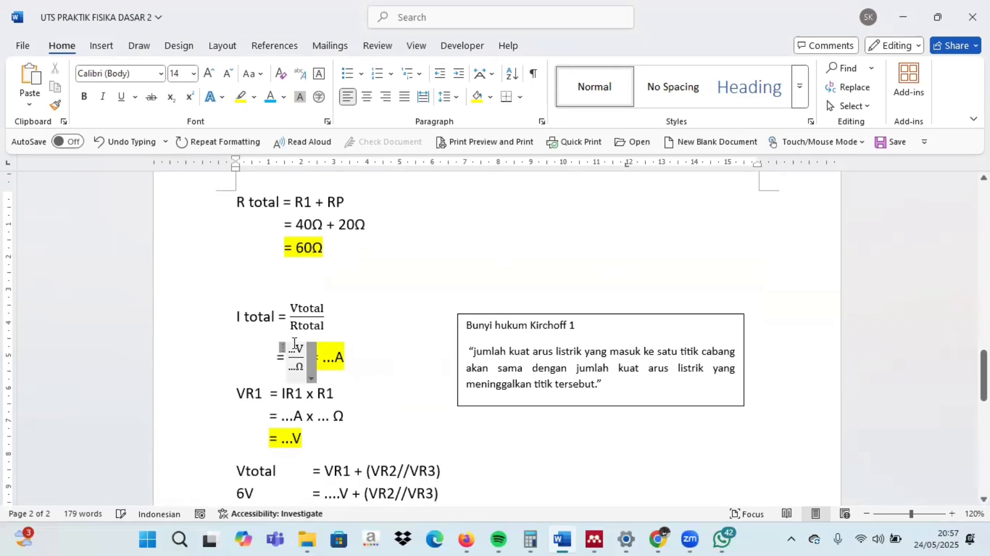
{"action": "left_click", "coordinate": [294, 349]}
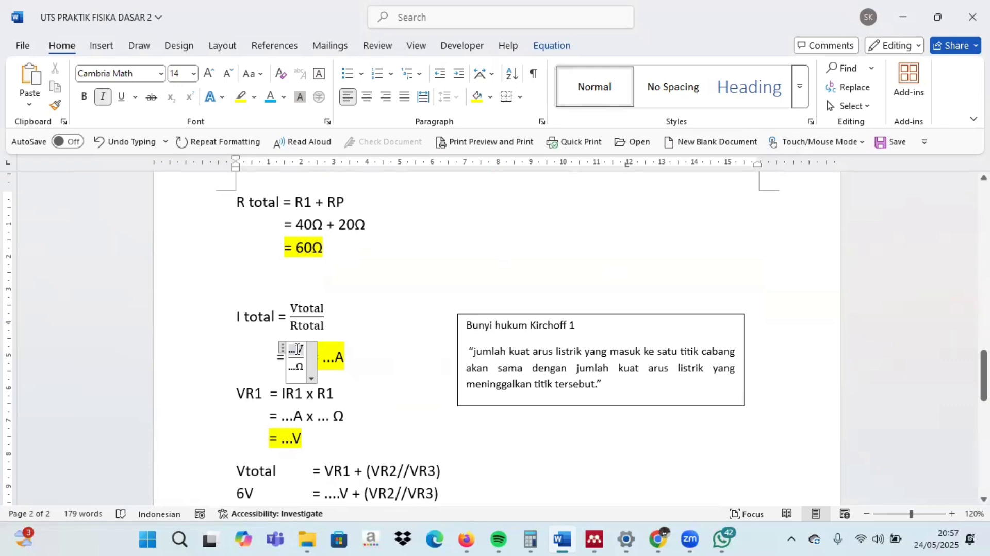
{"action": "key", "text": "BackSpace"}
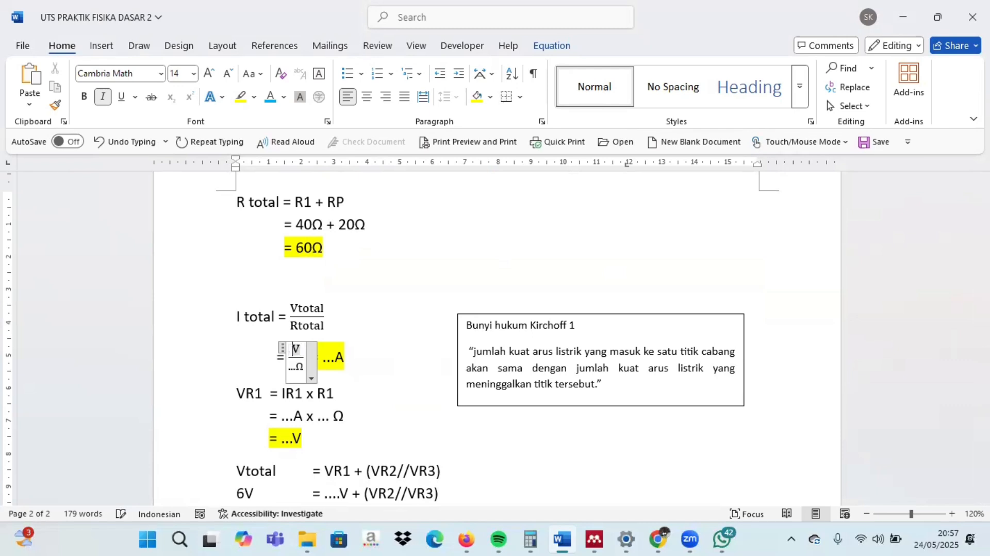
{"action": "type", "text": "6"}
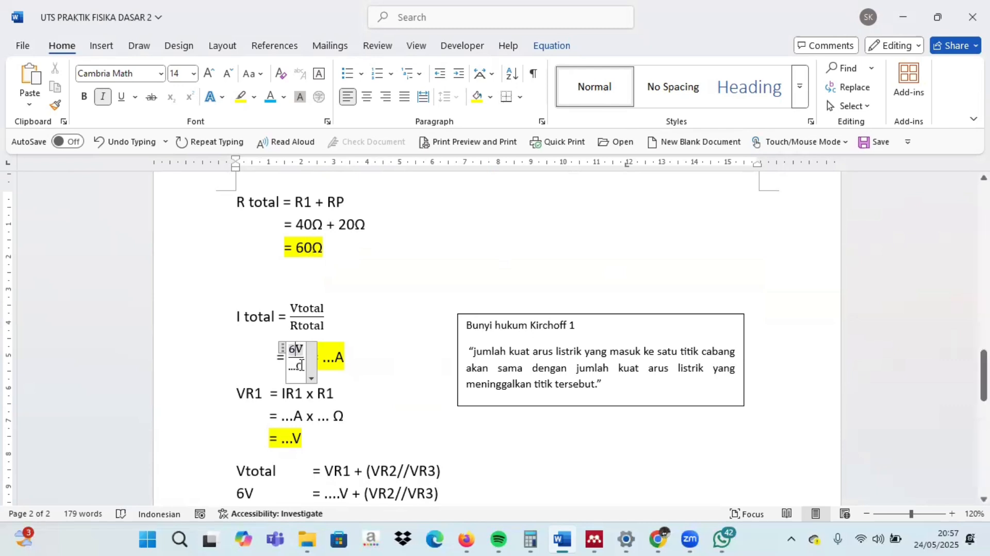
{"action": "left_click", "coordinate": [299, 370]}
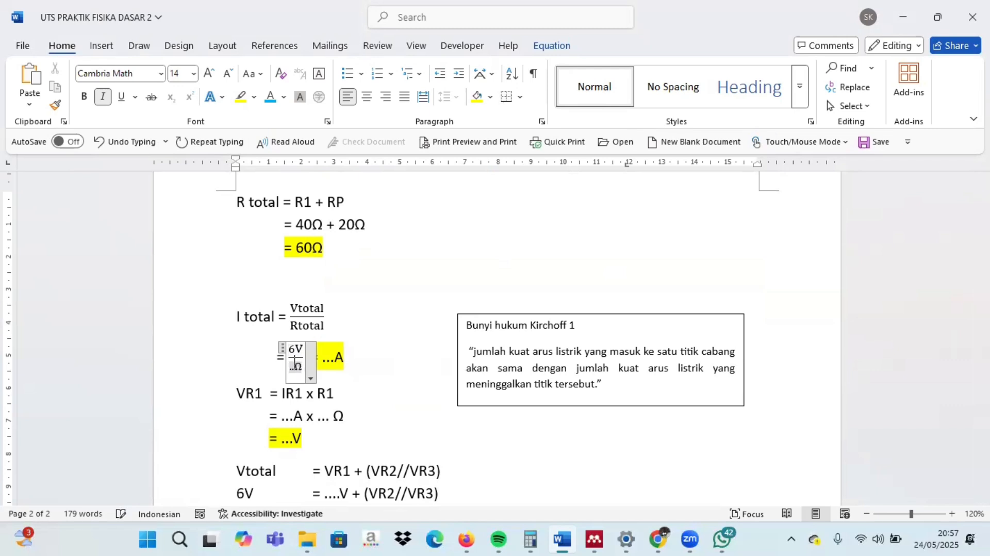
{"action": "key", "text": "BackSpace"}
{"action": "type", "text": "60Ω"}
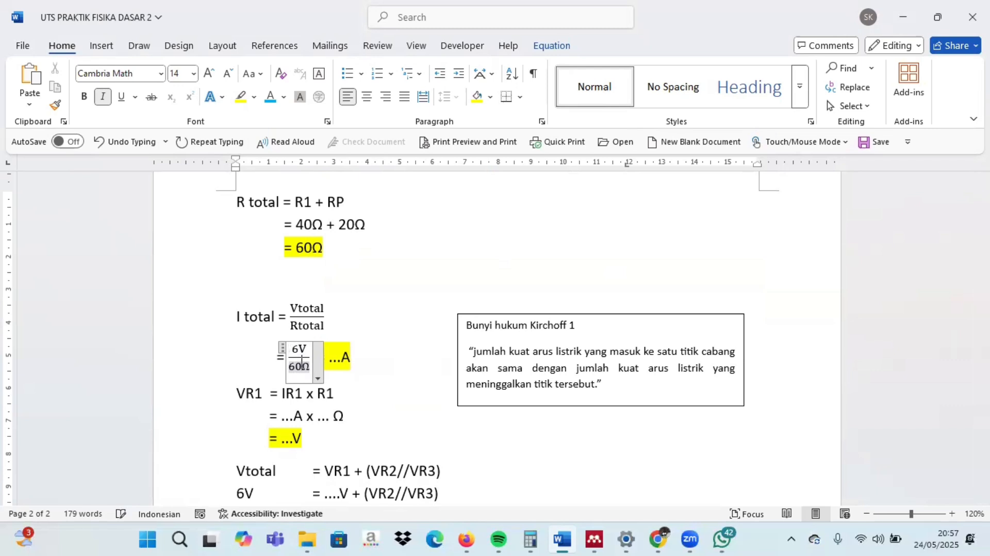
{"action": "left_click", "coordinate": [363, 381]}
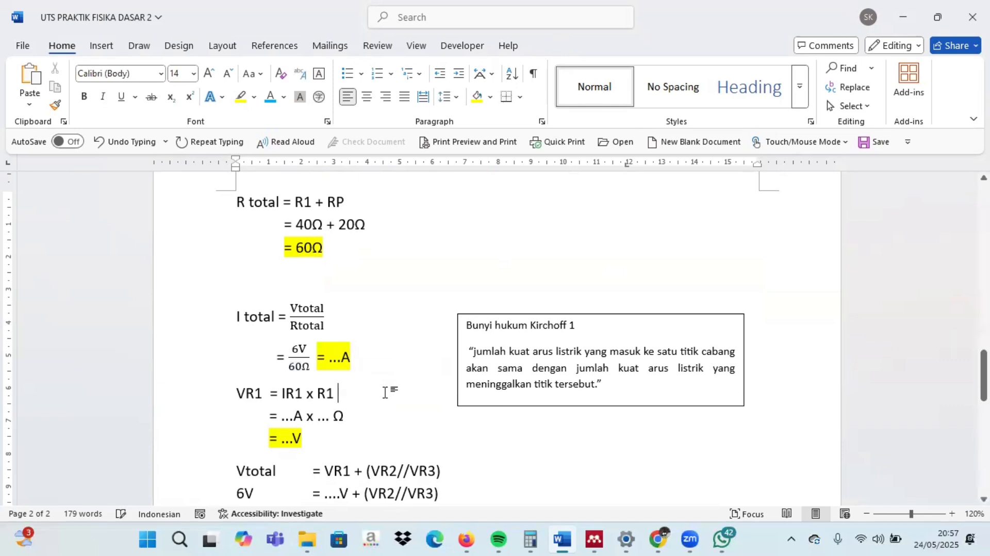
Switch to Calculator and divide 6 by 60 for the total current.
{"action": "left_click", "coordinate": [531, 539]}
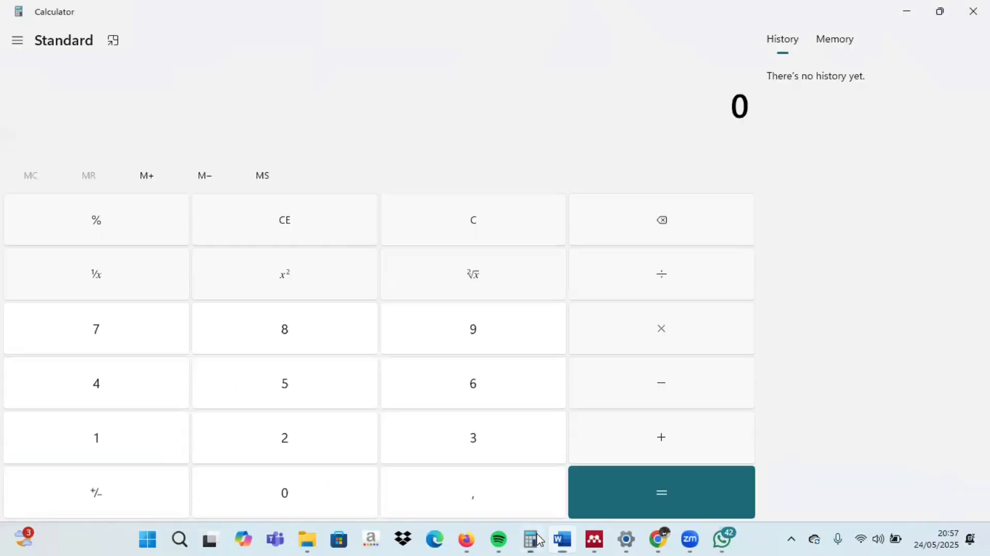
{"action": "left_click", "coordinate": [479, 385]}
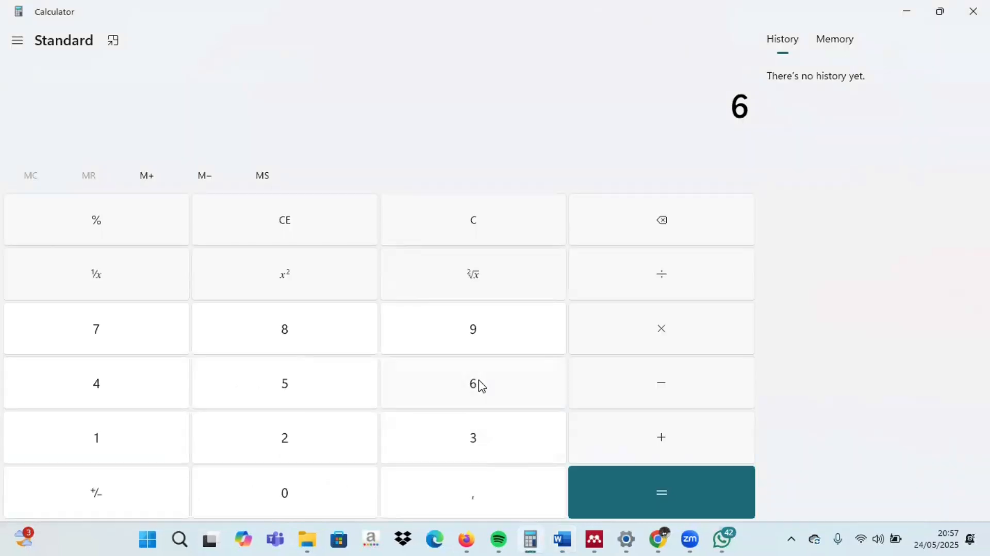
{"action": "left_click", "coordinate": [629, 287]}
{"action": "left_click", "coordinate": [328, 497]}
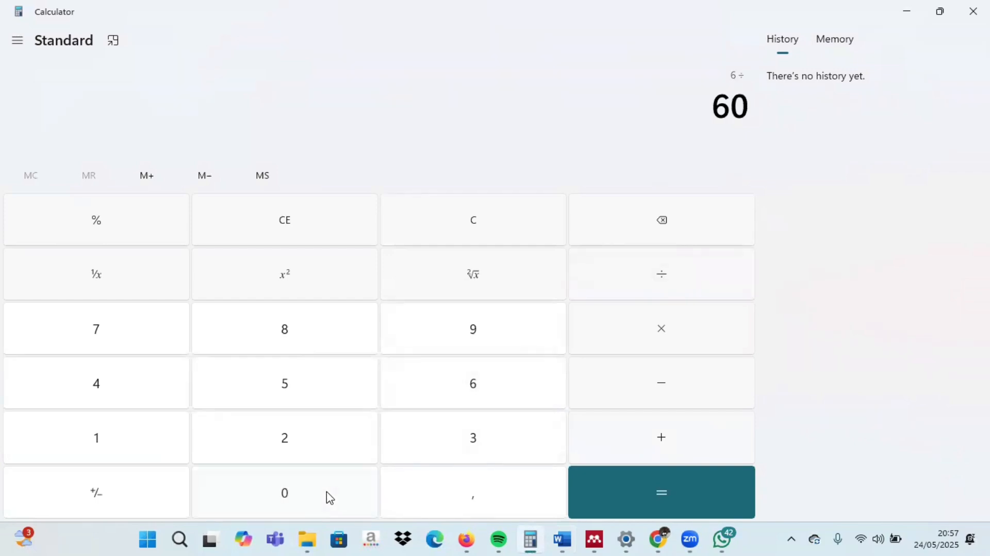
{"action": "left_click", "coordinate": [594, 499]}
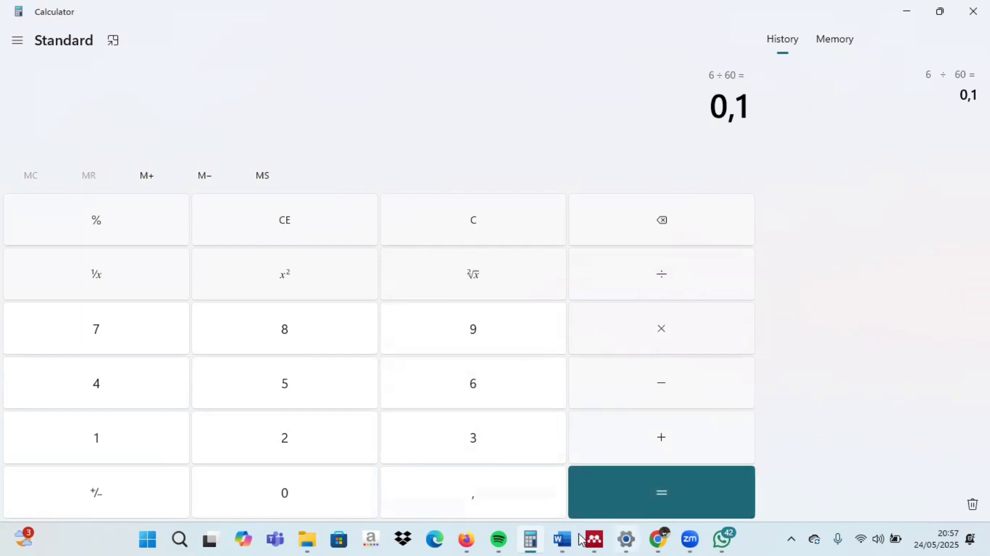
Switch back to the Word worksheet and replace the highlighted placeholder in the I total calculation with 0,1.
{"action": "left_click", "coordinate": [557, 540]}
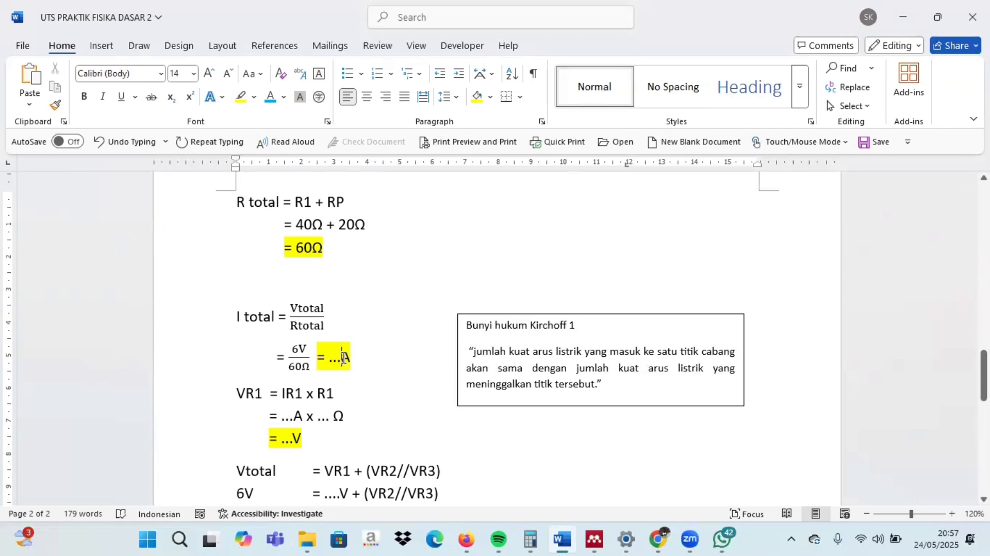
{"action": "left_click", "coordinate": [343, 358]}
{"action": "key", "text": "BackSpace"}
{"action": "key", "text": "BackSpace"}
{"action": "key", "text": "BackSpace"}
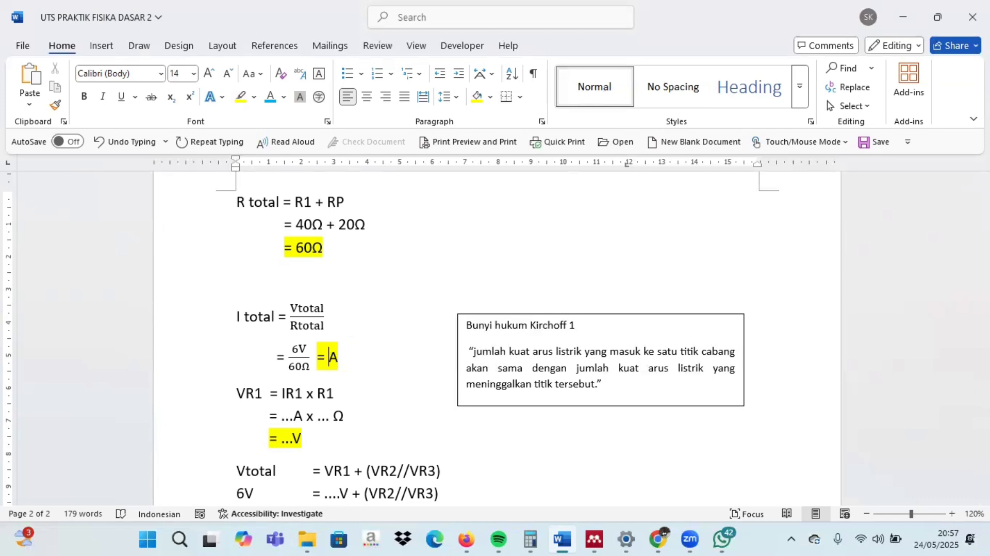
{"action": "type", "text": "0,1"}
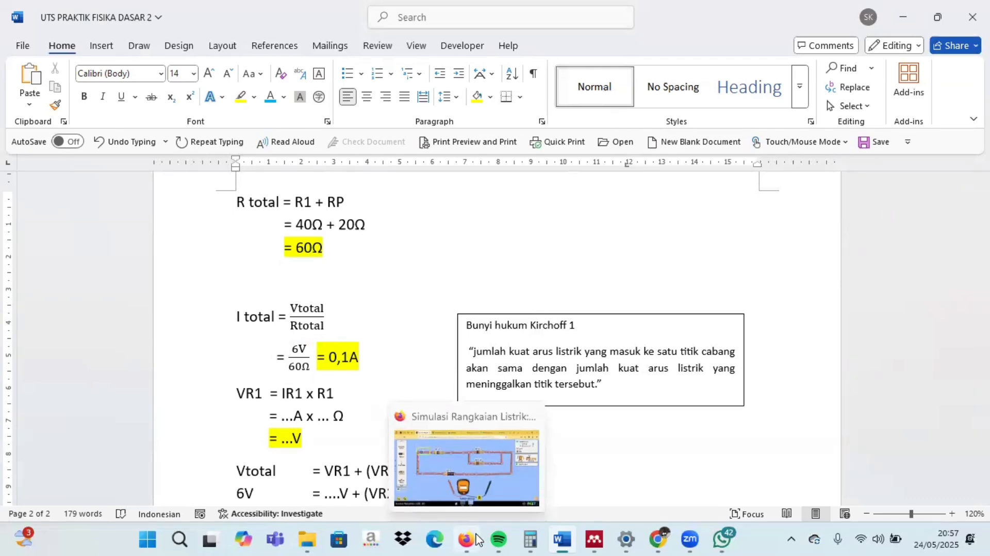
Switch to the PhET simulation and place an in-line ammeter in the empty space above the 6.0 V battery.
{"action": "left_click", "coordinate": [477, 539]}
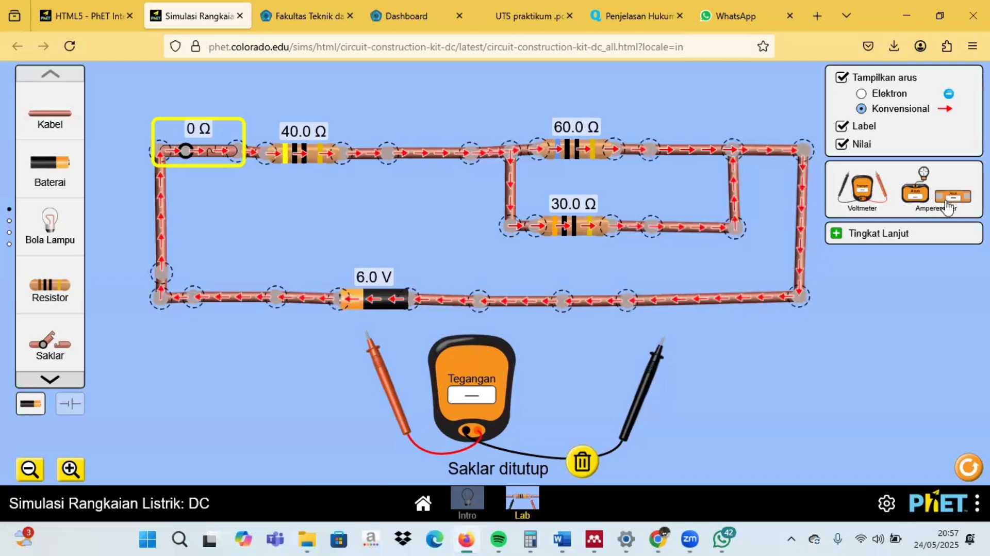
{"action": "left_click_drag", "start_coordinate": [948, 206], "coordinate": [680, 255]}
{"action": "left_click_drag", "start_coordinate": [508, 260], "coordinate": [390, 225]}
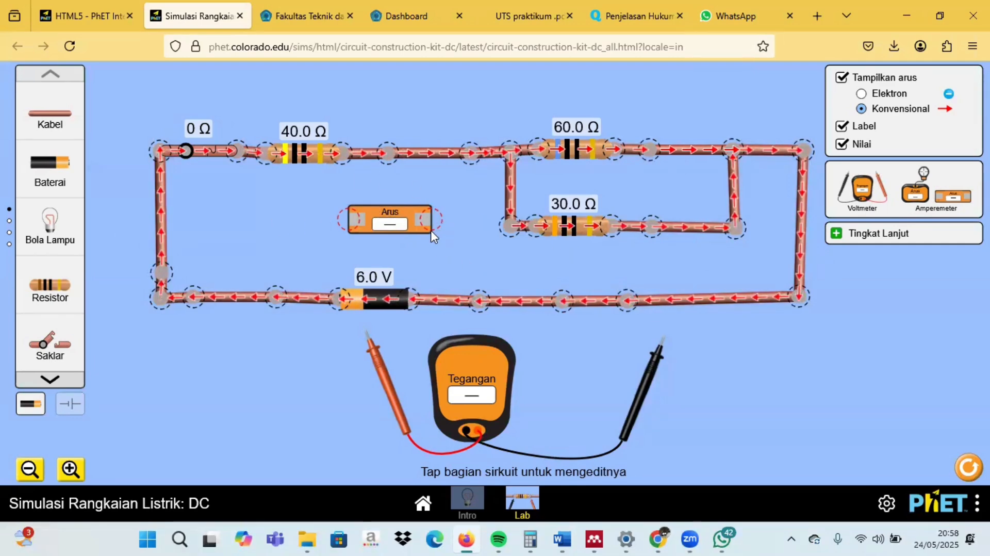
Replace the second wire segment to the right of the battery with the ammeter, reconnecting both ends to close the circuit.
{"action": "left_click", "coordinate": [531, 308]}
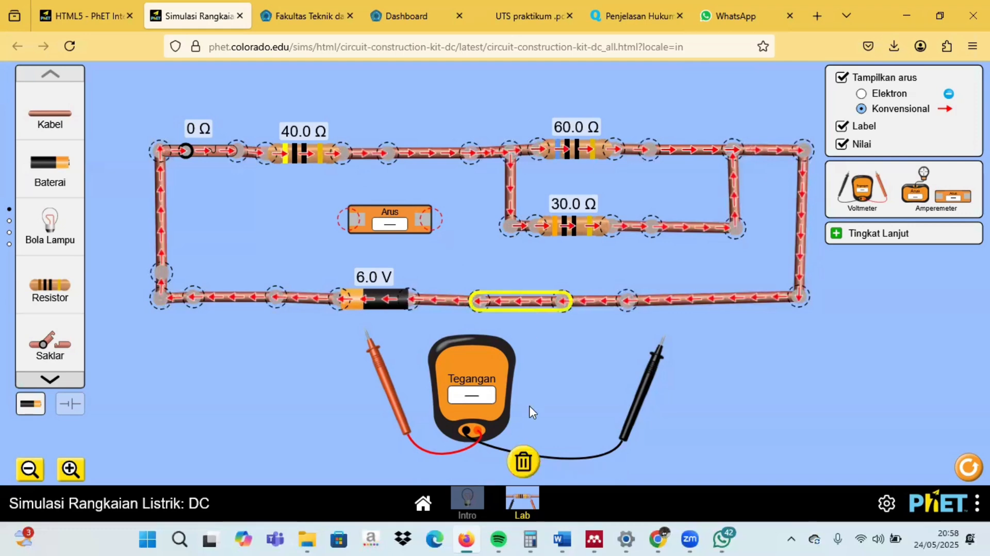
{"action": "left_click", "coordinate": [522, 464]}
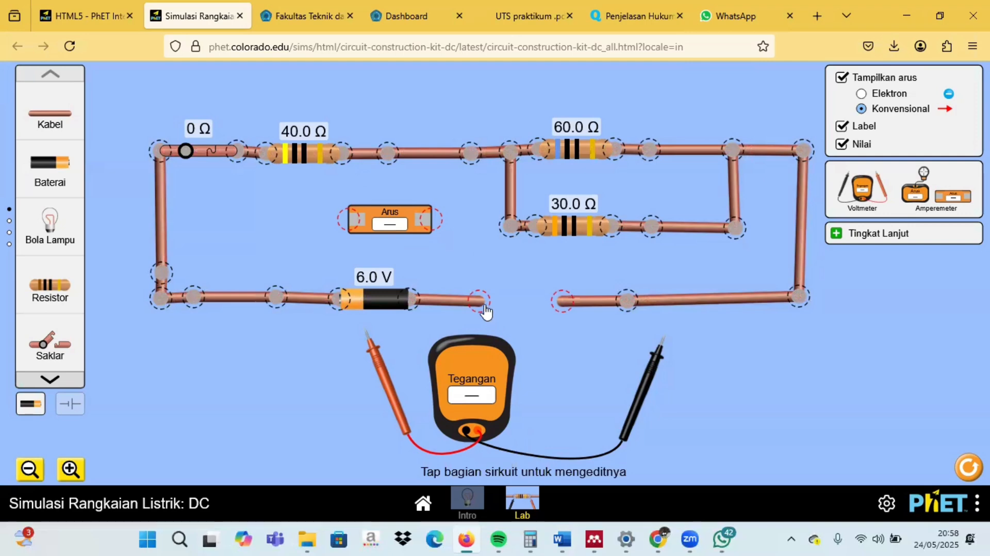
{"action": "left_click_drag", "start_coordinate": [479, 302], "coordinate": [459, 299]}
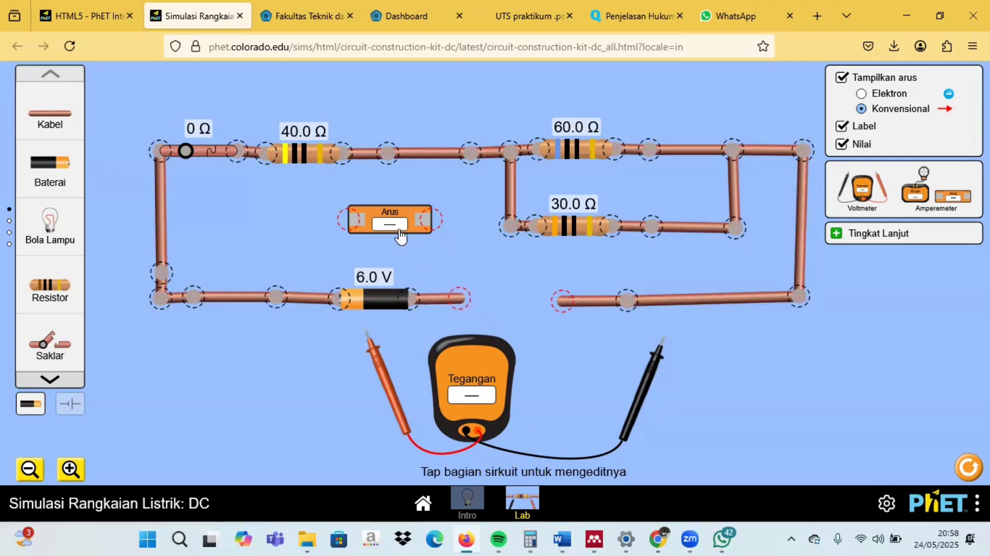
{"action": "left_click_drag", "start_coordinate": [400, 237], "coordinate": [523, 306]}
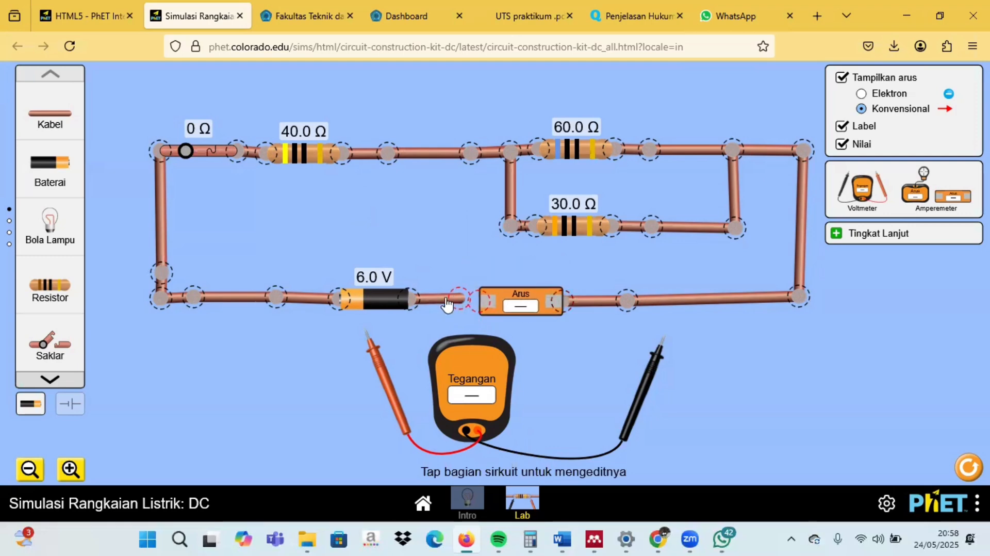
{"action": "left_click_drag", "start_coordinate": [447, 305], "coordinate": [462, 308]}
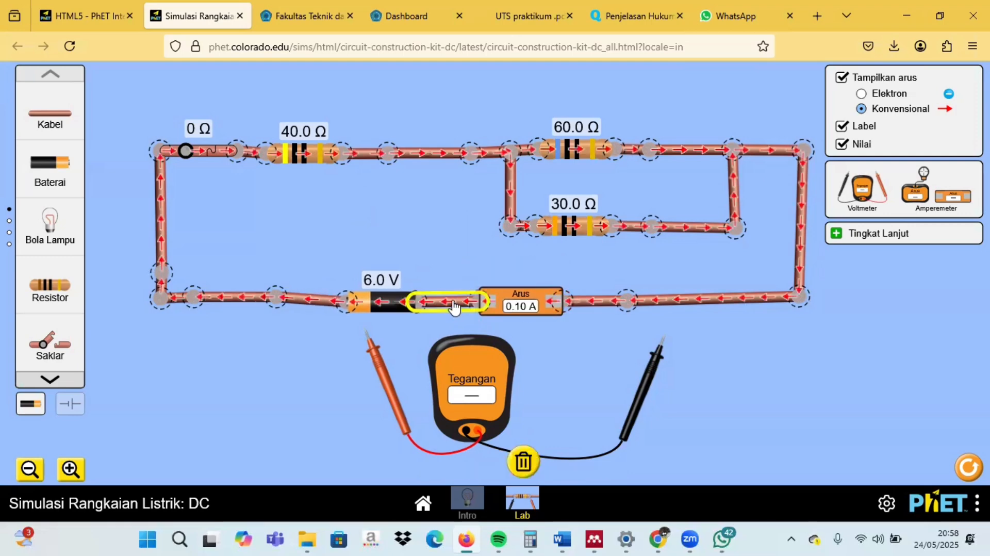
{"action": "left_click", "coordinate": [580, 349]}
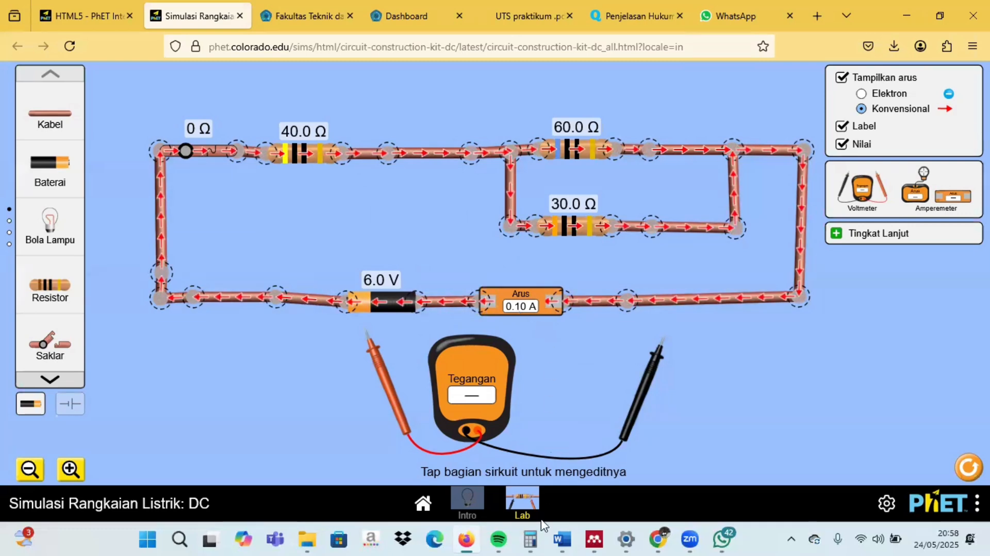
{"action": "left_click", "coordinate": [560, 539]}
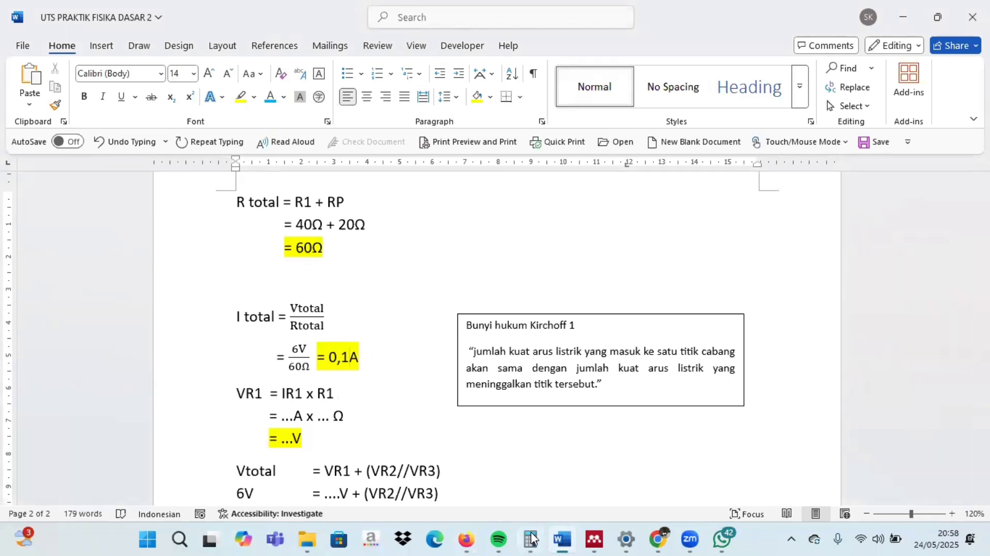
{"action": "left_click", "coordinate": [466, 538]}
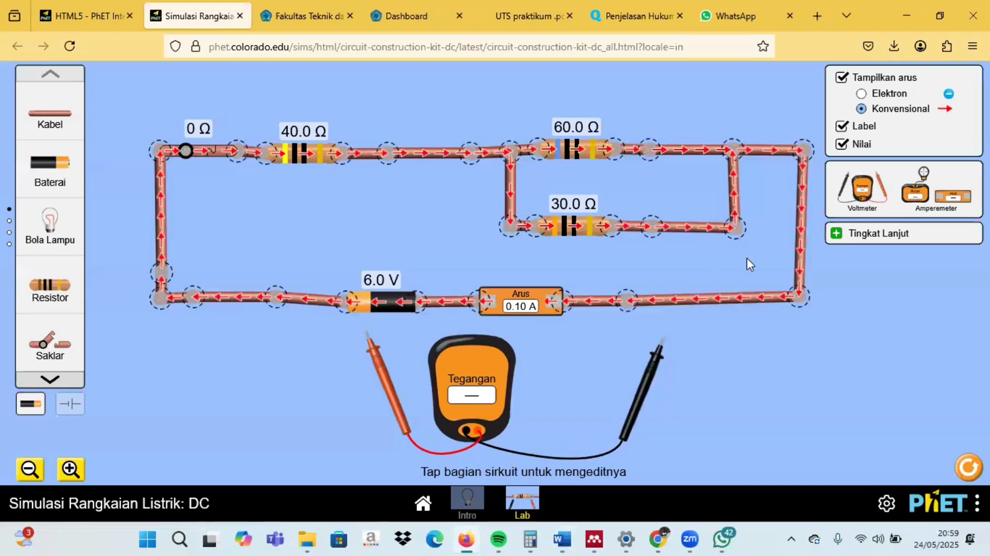
{"action": "left_click_drag", "start_coordinate": [941, 198], "coordinate": [536, 193]}
{"action": "left_click_drag", "start_coordinate": [384, 205], "coordinate": [193, 227]}
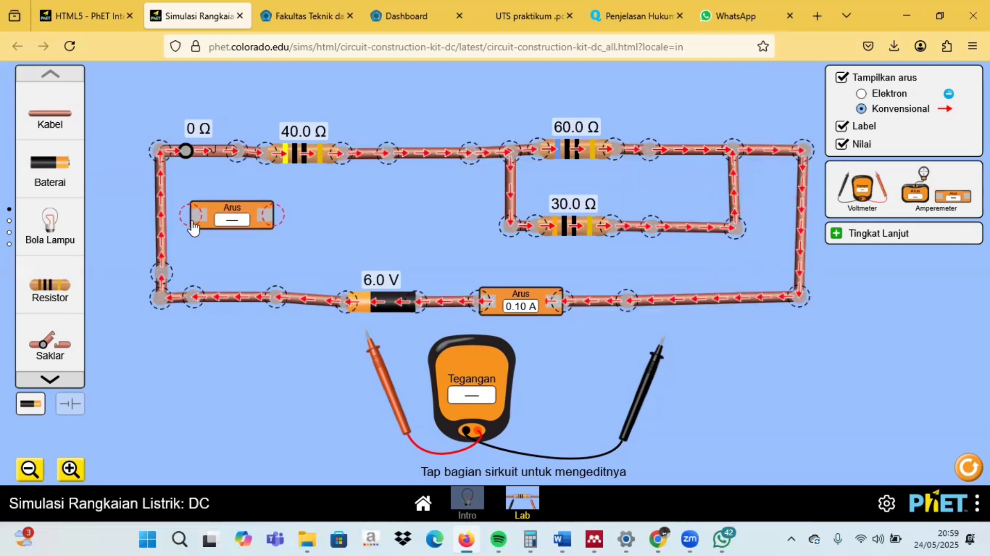
{"action": "left_click", "coordinate": [159, 226]}
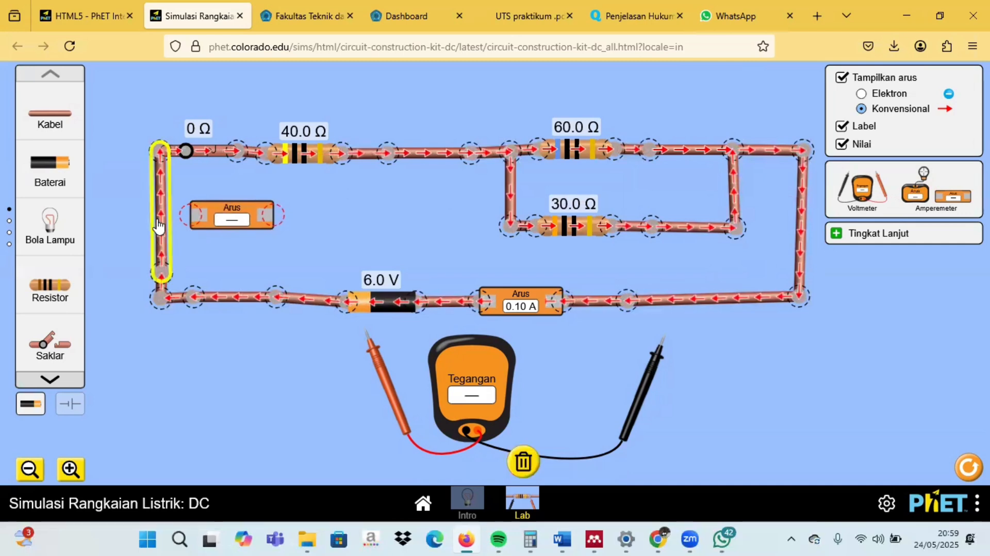
{"action": "left_click", "coordinate": [161, 295]}
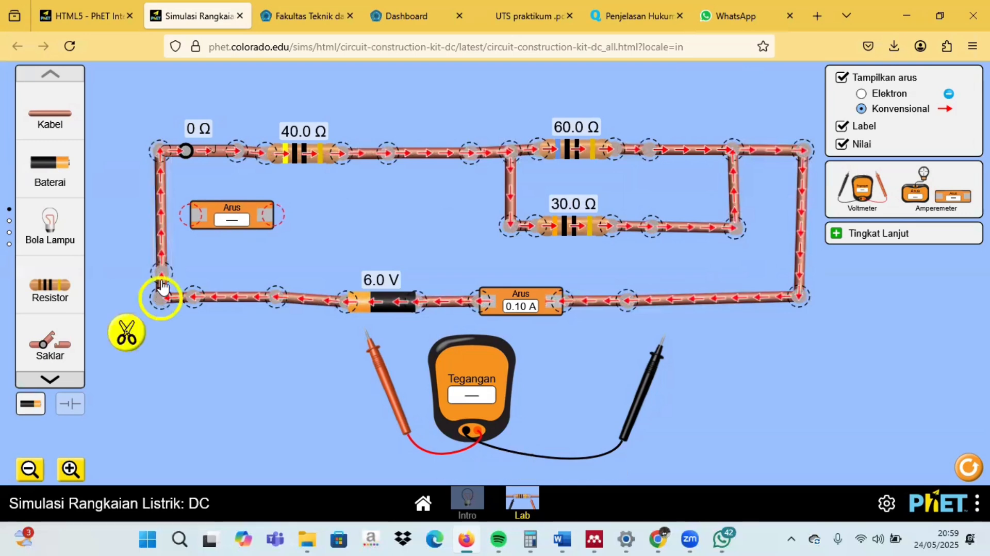
Replace the wire segment between the lower-left corner and the battery with a second in-line ammeter, reconnecting both ends to close the circuit.
{"action": "left_click", "coordinate": [162, 289]}
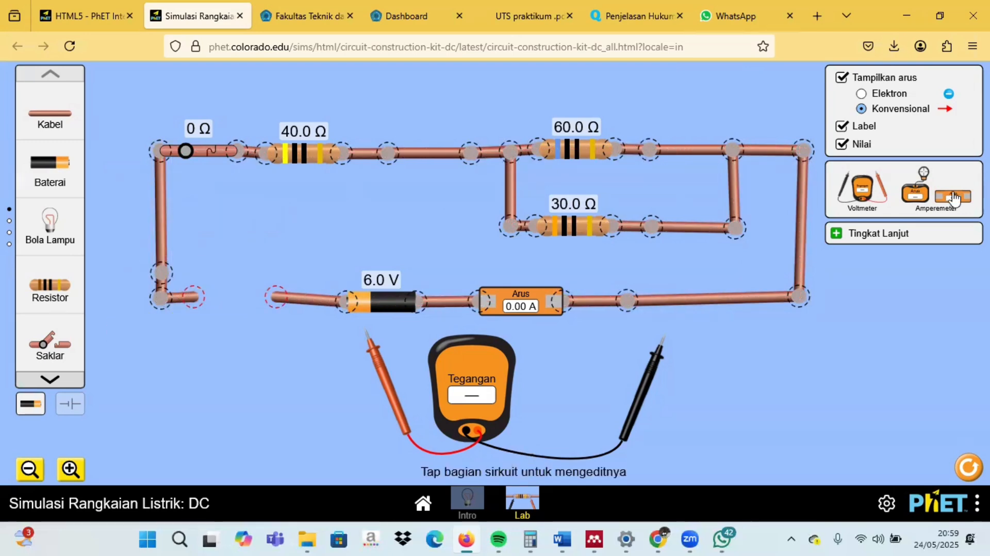
{"action": "left_click_drag", "start_coordinate": [954, 199], "coordinate": [375, 307]}
{"action": "left_click_drag", "start_coordinate": [311, 350], "coordinate": [274, 356]}
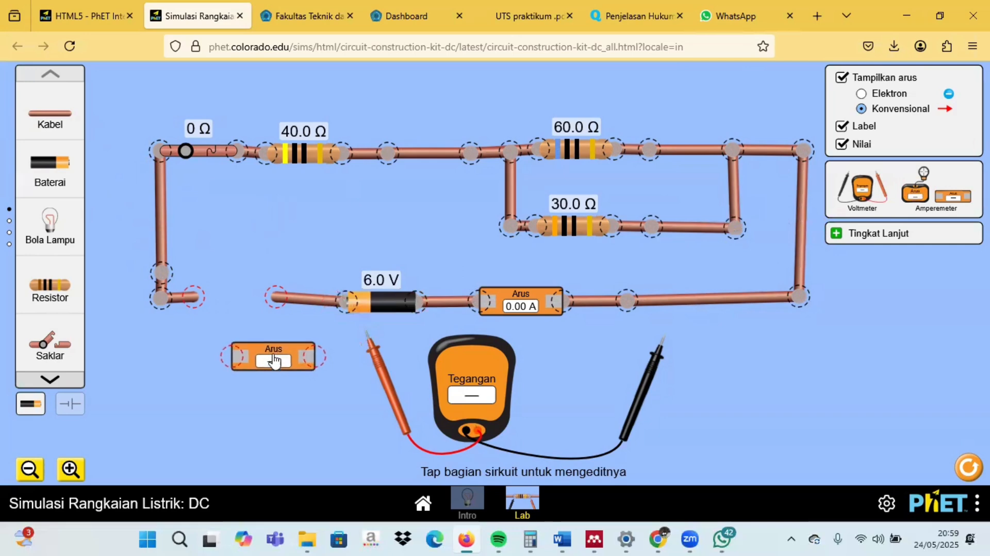
{"action": "left_click_drag", "start_coordinate": [277, 298], "coordinate": [298, 299]}
{"action": "left_click_drag", "start_coordinate": [273, 347], "coordinate": [268, 318]}
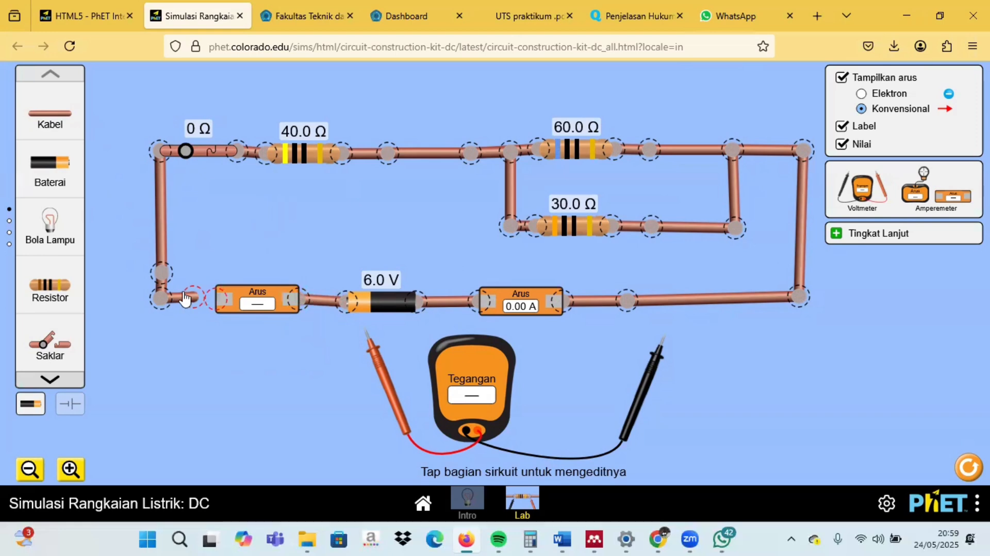
{"action": "left_click_drag", "start_coordinate": [182, 293], "coordinate": [197, 305]}
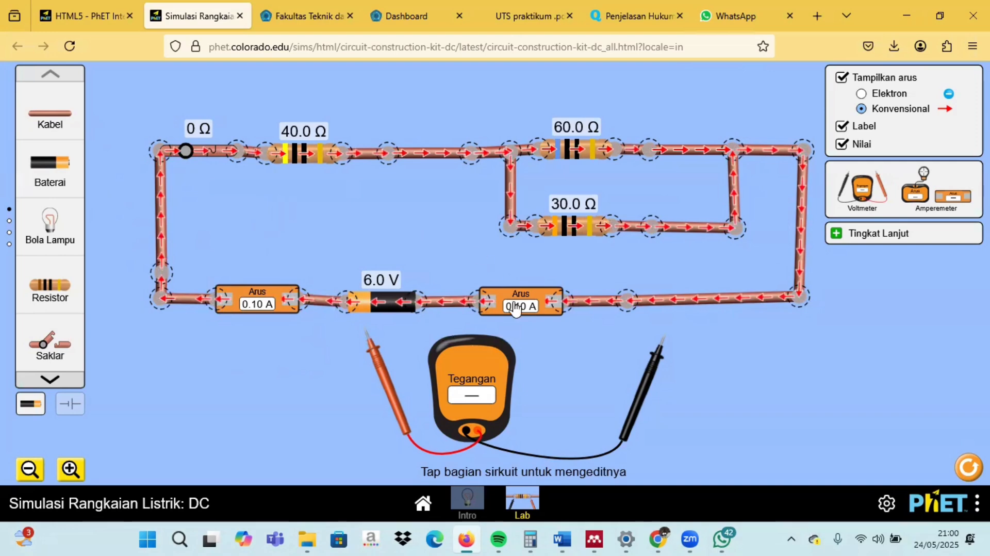
Switch to the Word worksheet and examine R1 in the circuit diagram against the VR1 calculation.
{"action": "left_click", "coordinate": [561, 540]}
{"action": "scroll", "coordinate": [413, 427], "scroll_direction": "down", "scroll_amount": 1}
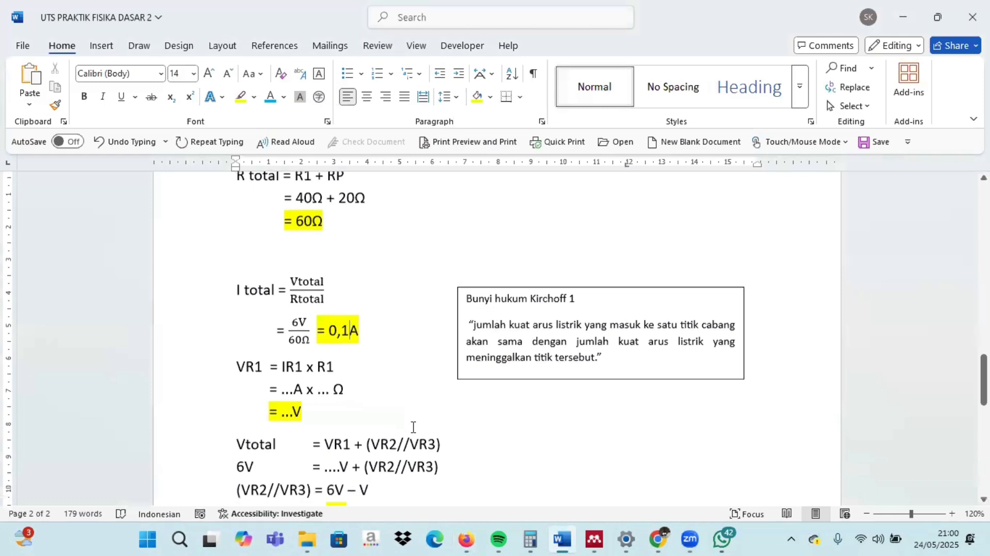
{"action": "scroll", "coordinate": [413, 427], "scroll_direction": "down", "scroll_amount": 2}
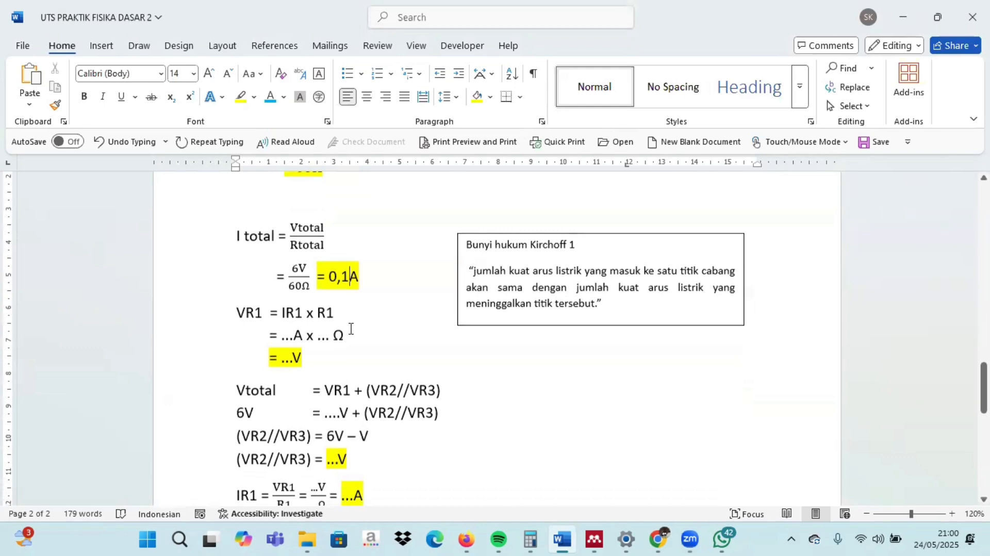
{"action": "scroll", "coordinate": [350, 329], "scroll_direction": "up", "scroll_amount": 3}
{"action": "scroll", "coordinate": [351, 329], "scroll_direction": "up", "scroll_amount": 5}
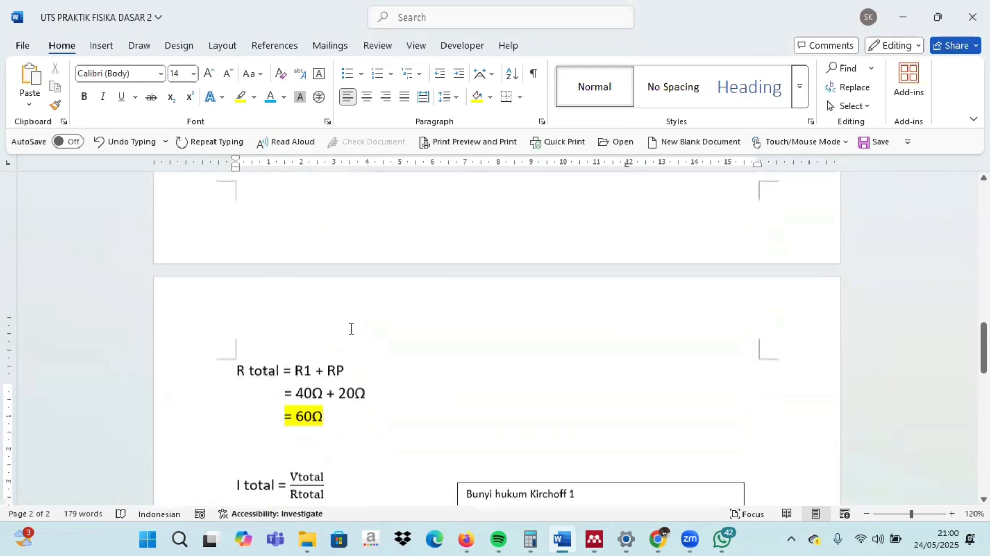
{"action": "scroll", "coordinate": [350, 329], "scroll_direction": "up", "scroll_amount": 6}
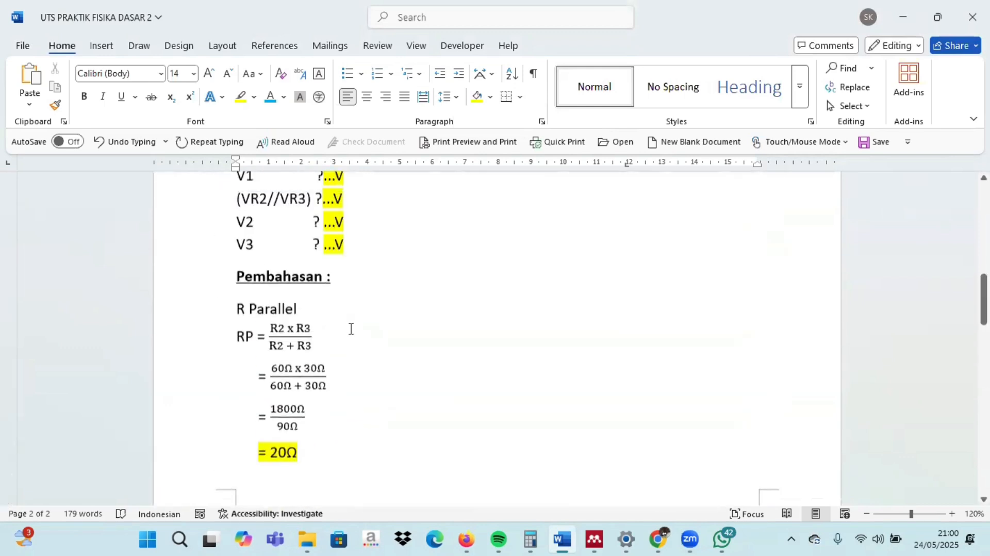
{"action": "scroll", "coordinate": [351, 328], "scroll_direction": "up", "scroll_amount": 2}
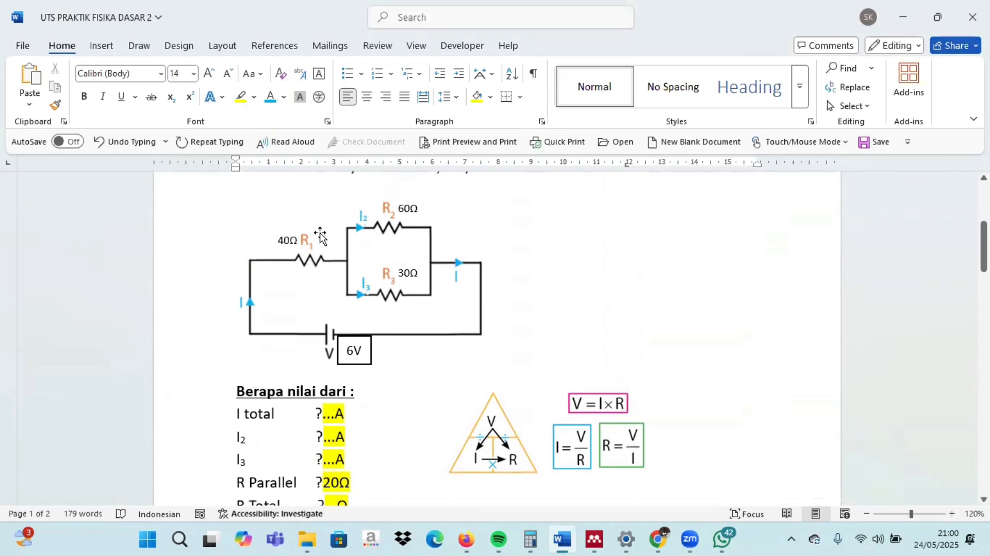
{"action": "scroll", "coordinate": [377, 350], "scroll_direction": "down", "scroll_amount": 2}
{"action": "scroll", "coordinate": [378, 352], "scroll_direction": "down", "scroll_amount": 9}
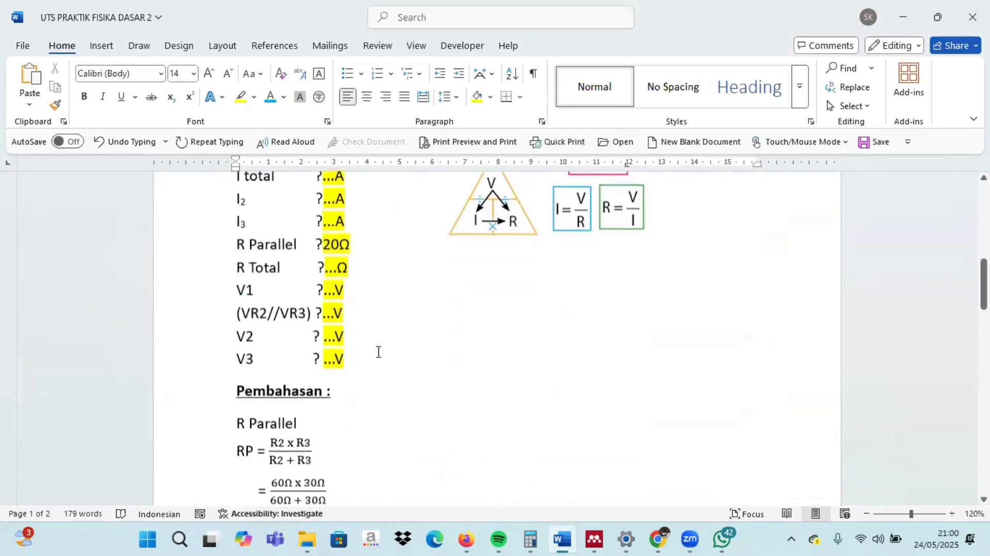
{"action": "scroll", "coordinate": [378, 351], "scroll_direction": "down", "scroll_amount": 9}
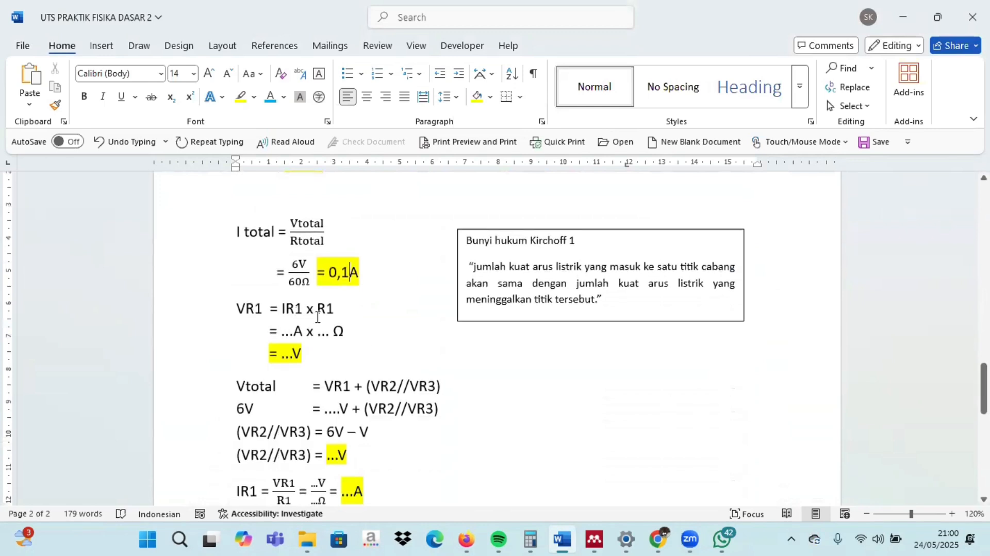
Fill the placeholders in the second line of the VR1 calculation with 0,1 for the current and 40 for the resistance.
{"action": "left_click", "coordinate": [294, 330]}
{"action": "key", "text": "BackSpace"}
{"action": "key", "text": "BackSpace"}
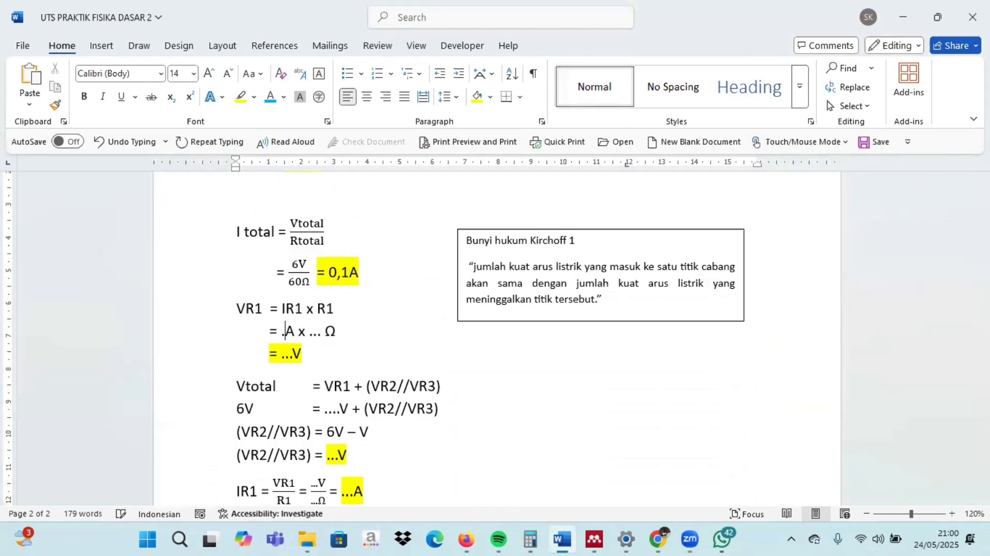
{"action": "key", "text": "BackSpace"}
{"action": "type", "text": "0,1"}
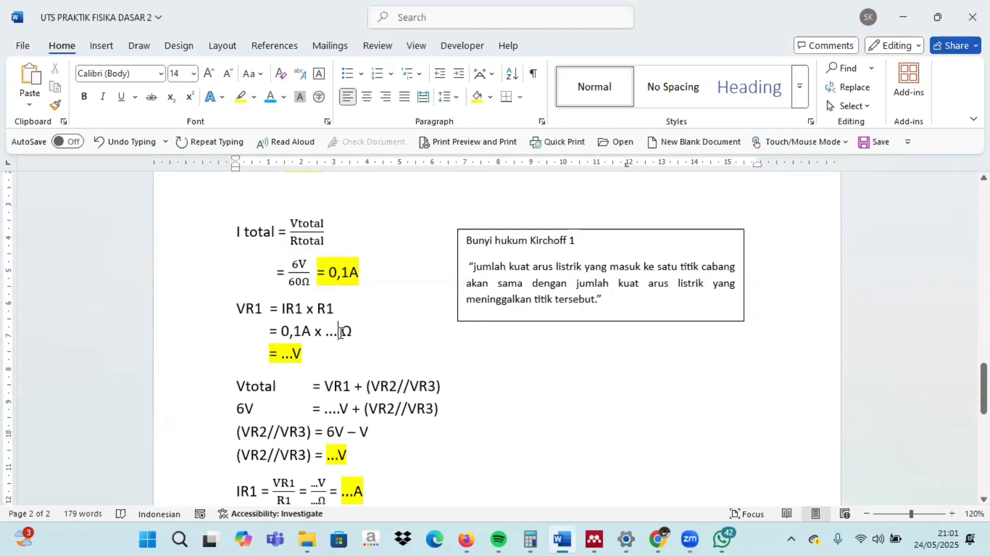
{"action": "key", "text": "BackSpace"}
{"action": "key", "text": "BackSpace"}
{"action": "key", "text": "BackSpace"}
{"action": "type", "text": "40"}
Switch to Calculator, clear the previous result and compute 0,1 × 40.
{"action": "left_click", "coordinate": [531, 540]}
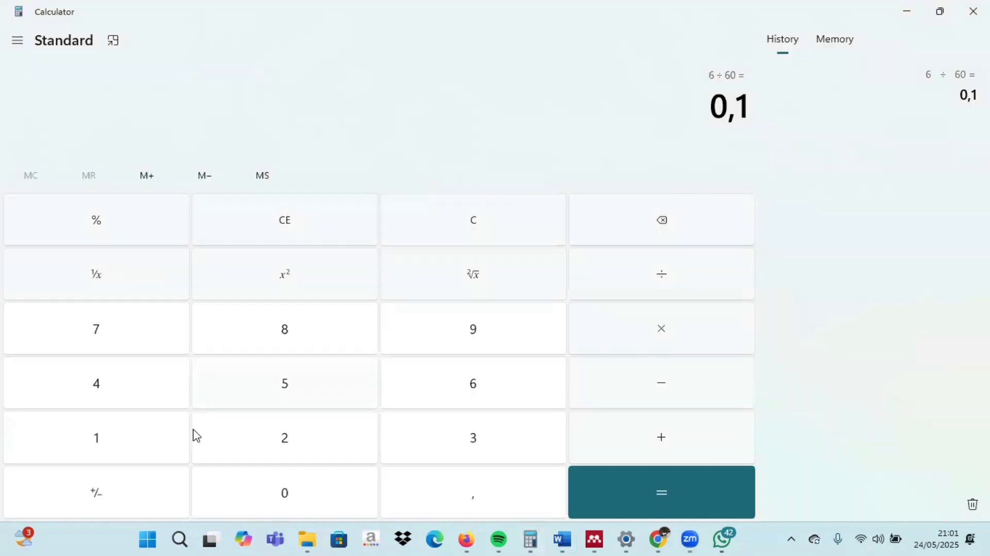
{"action": "left_click", "coordinate": [468, 232]}
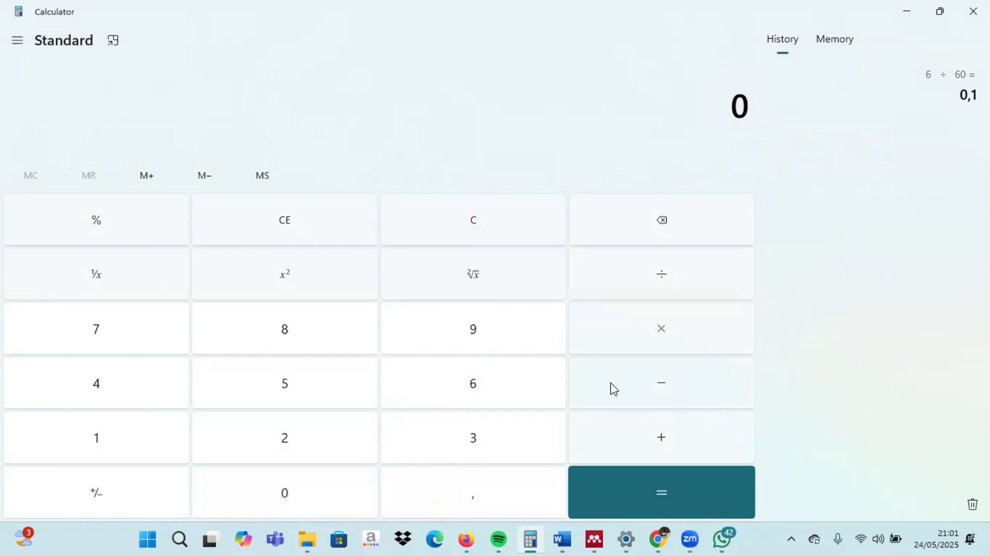
{"action": "left_click", "coordinate": [443, 501]}
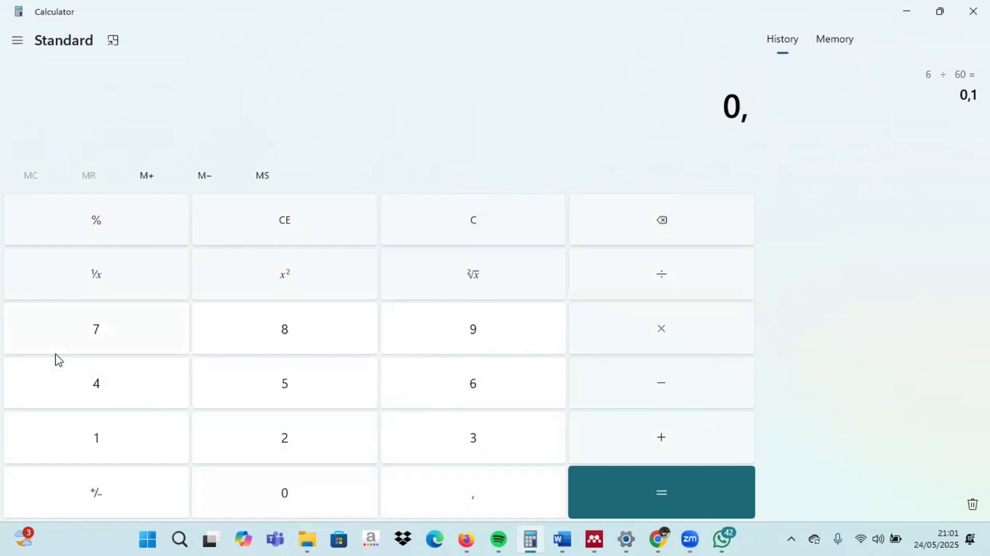
{"action": "left_click", "coordinate": [105, 441]}
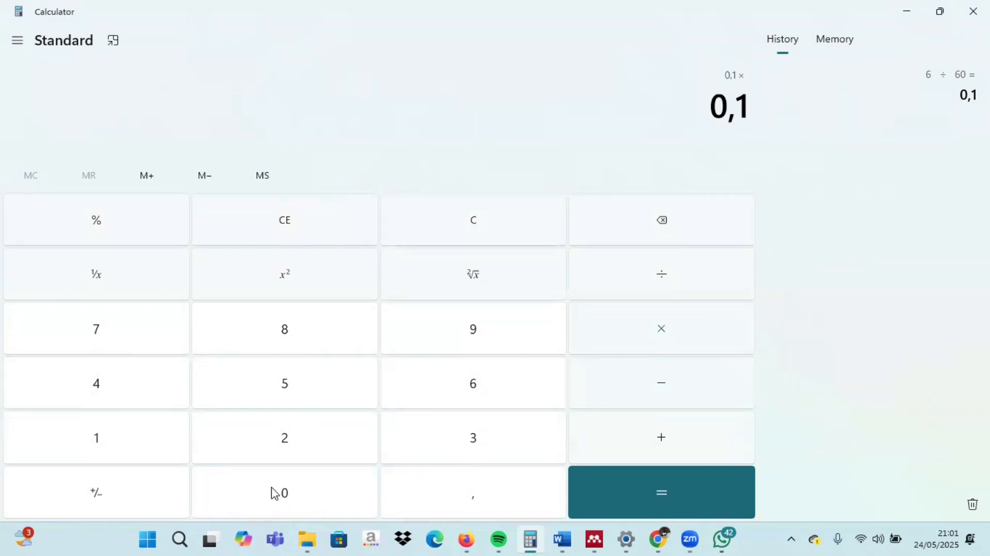
{"action": "left_click", "coordinate": [110, 381]}
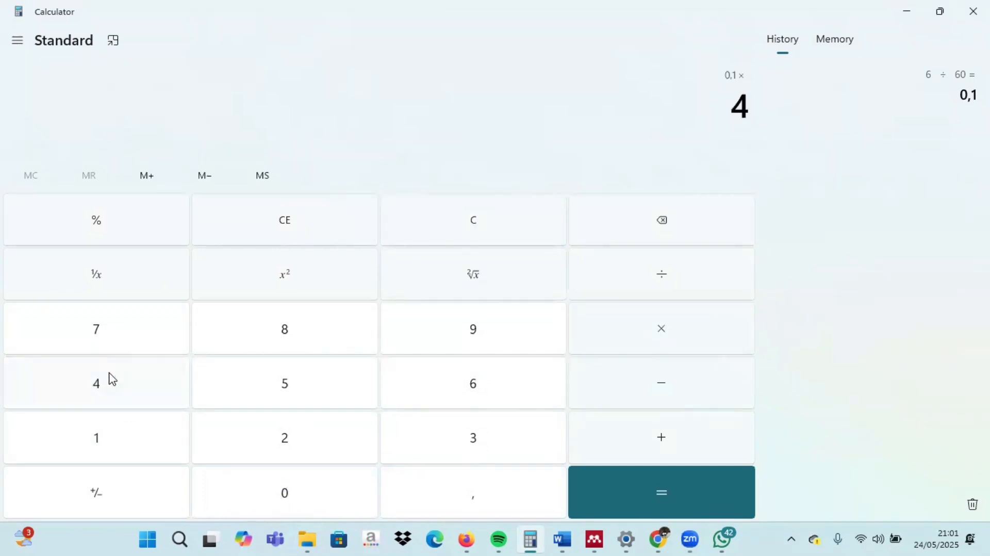
{"action": "left_click", "coordinate": [259, 497]}
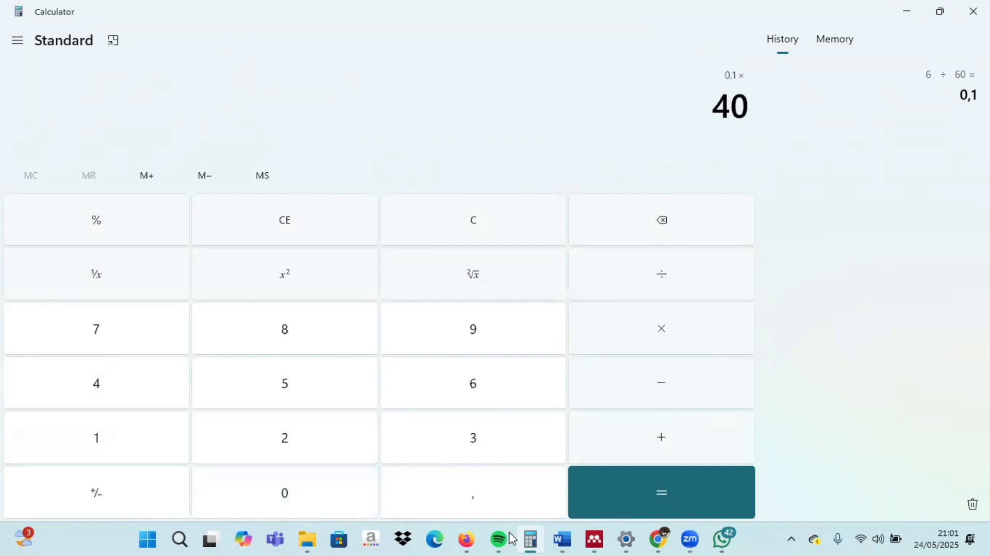
{"action": "left_click", "coordinate": [675, 493]}
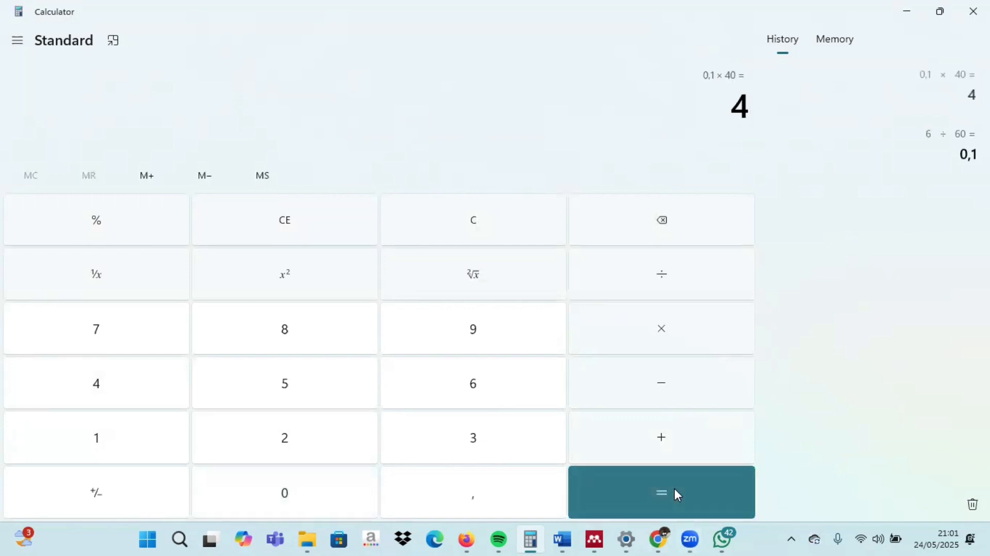
Switch back to the Word worksheet and replace the placeholder in the highlighted VR1 result with 4.
{"action": "left_click", "coordinate": [568, 540]}
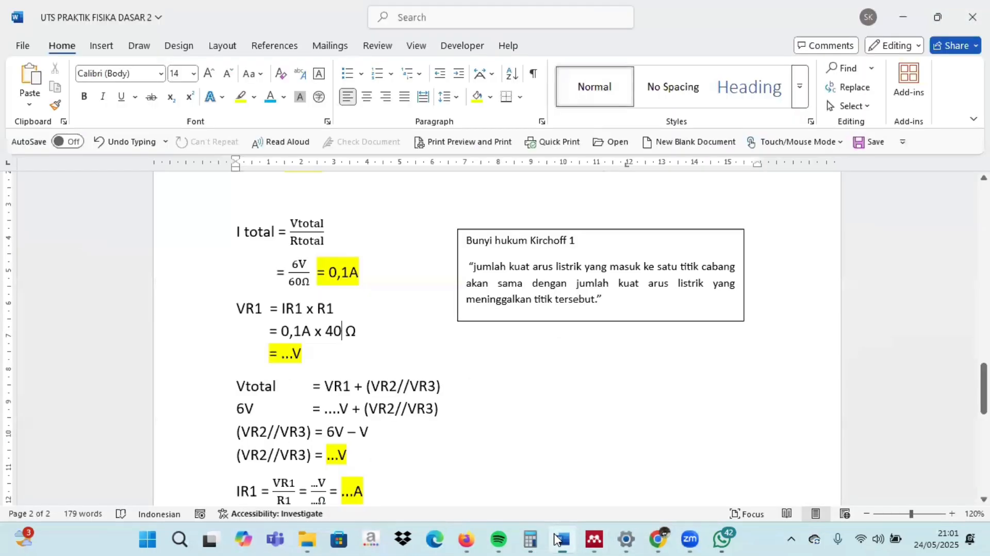
{"action": "left_click", "coordinate": [292, 354]}
{"action": "key", "text": "BackSpace"}
{"action": "key", "text": "BackSpace"}
{"action": "key", "text": "BackSpace"}
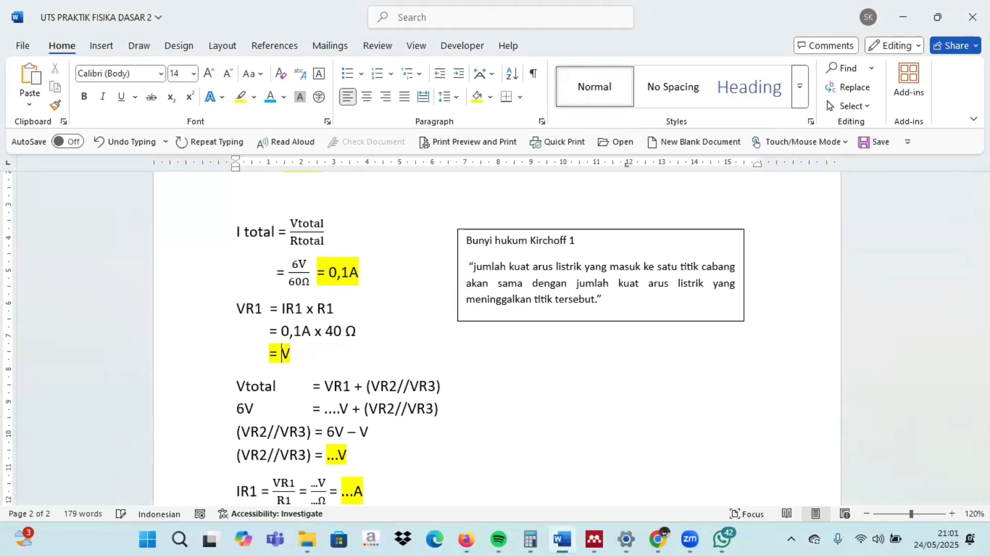
{"action": "type", "text": "4"}
Switch to the PhET simulation in Firefox and measure the voltage across the 40 Ω resistor with the voltmeter probes.
{"action": "mouse_move", "coordinate": [456, 539]}
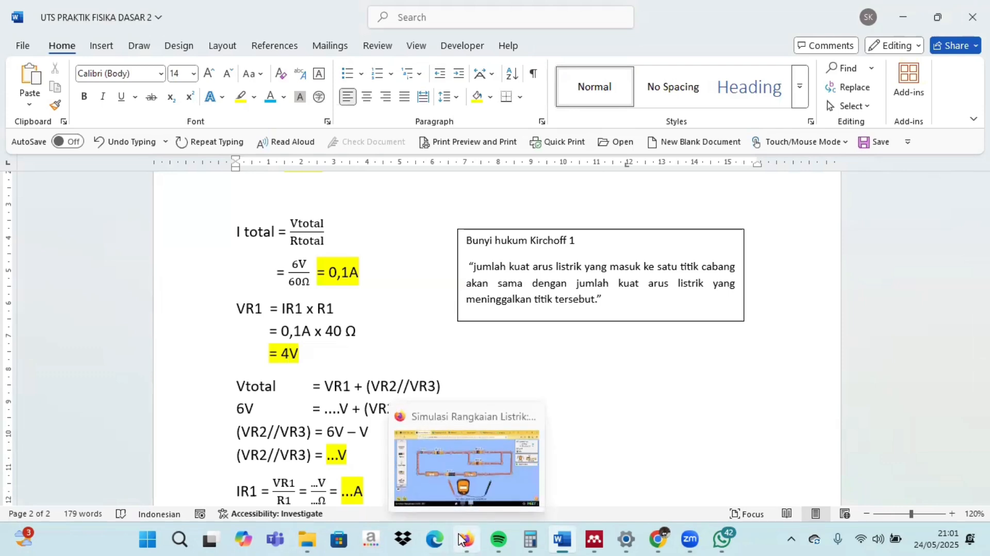
{"action": "left_click", "coordinate": [460, 540]}
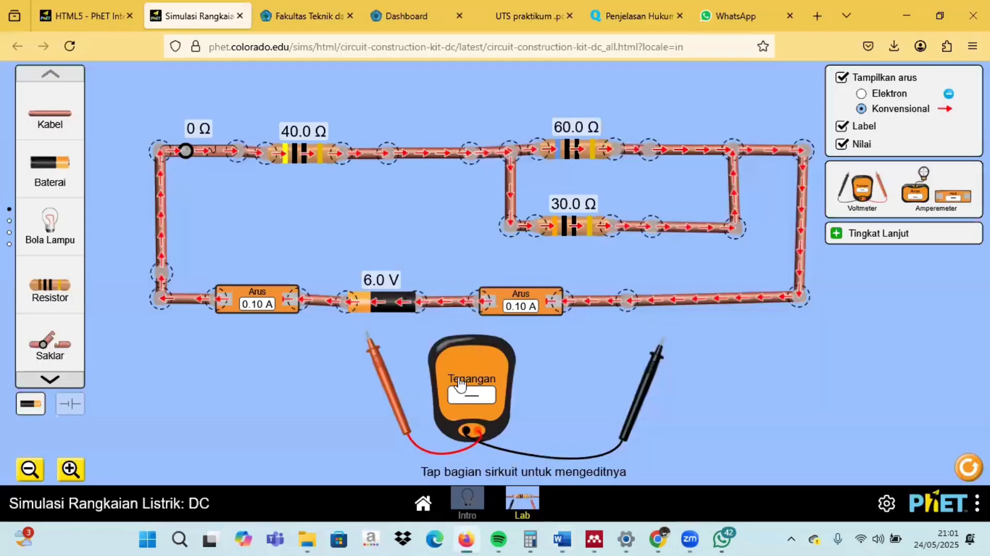
{"action": "mouse_move", "coordinate": [461, 384]}
{"action": "left_mouse_down"}
{"action": "mouse_move", "coordinate": [342, 380]}
{"action": "mouse_move", "coordinate": [466, 394]}
{"action": "left_mouse_up"}
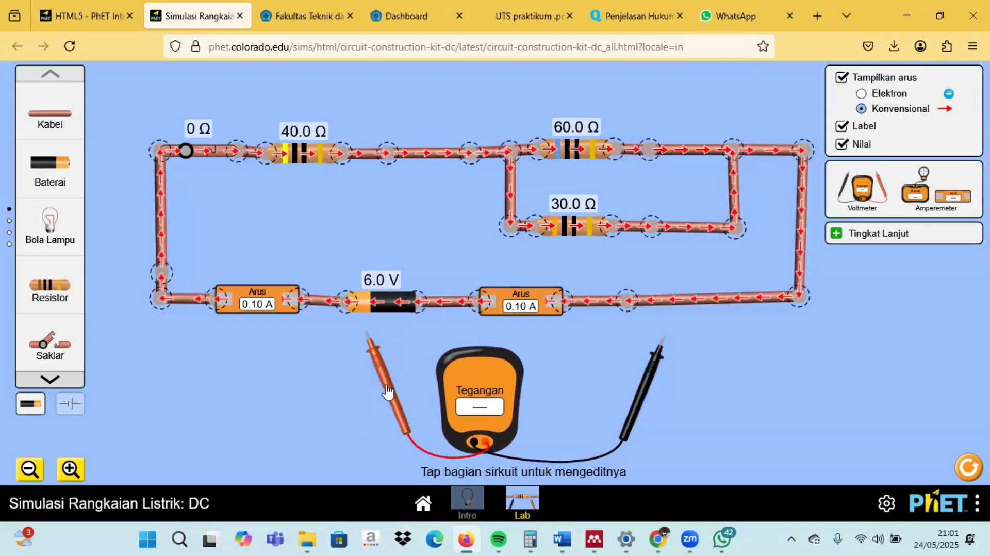
{"action": "left_click_drag", "start_coordinate": [356, 361], "coordinate": [255, 211]}
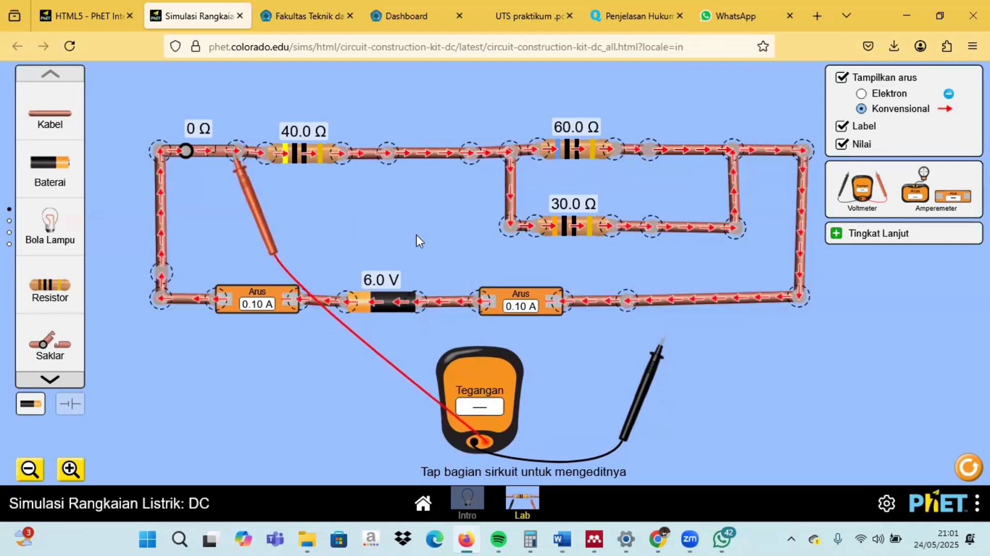
{"action": "left_click_drag", "start_coordinate": [633, 360], "coordinate": [497, 256]}
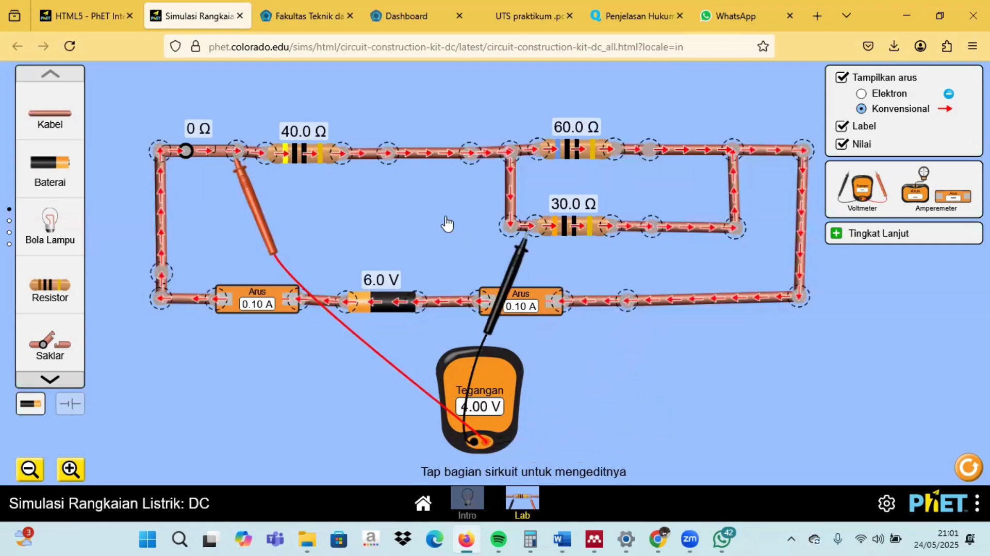
{"action": "left_click_drag", "start_coordinate": [448, 223], "coordinate": [366, 196]}
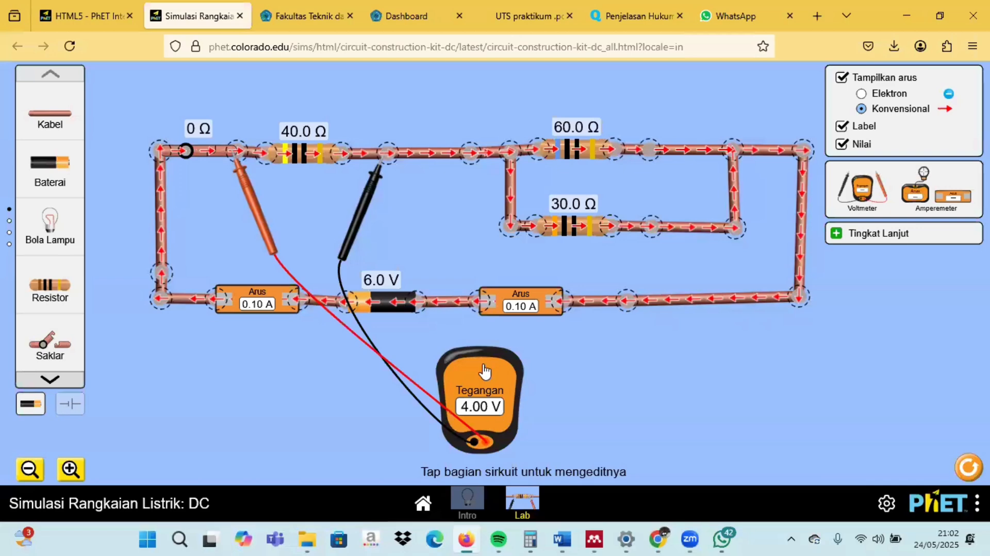
Swap the voltmeter probes across the 40 Ω resistor to check the reversed polarity, and return them to their original sides.
{"action": "left_click", "coordinate": [558, 539]}
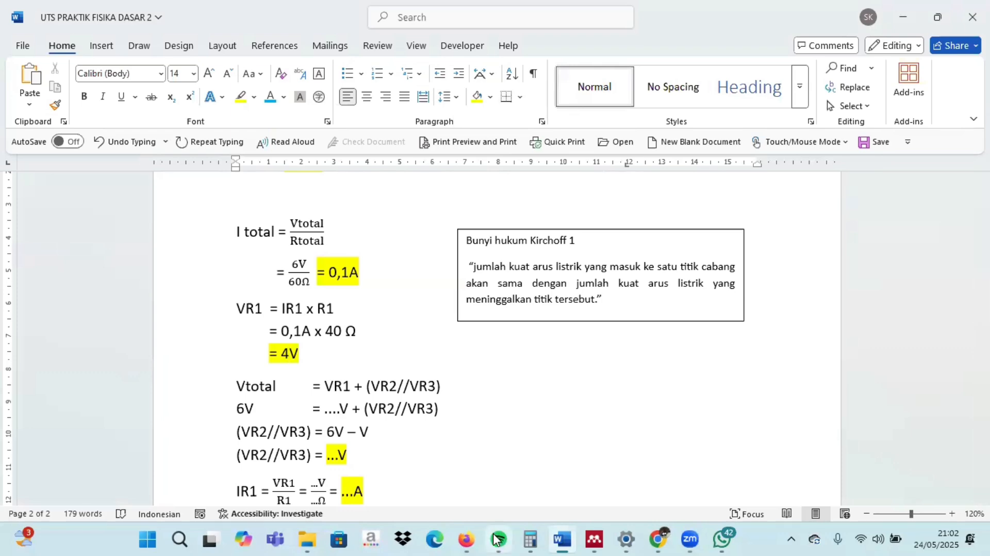
{"action": "left_click", "coordinate": [468, 538]}
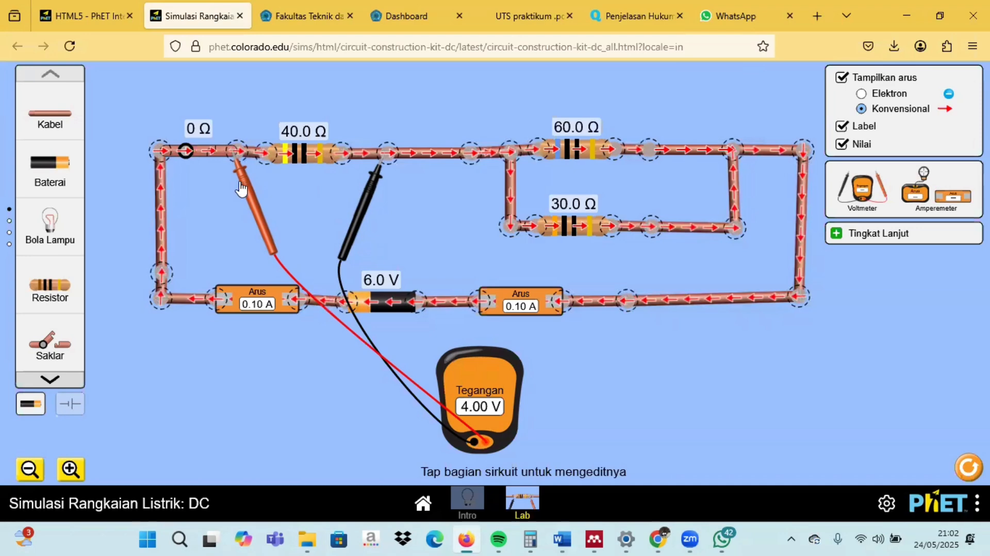
{"action": "left_click_drag", "start_coordinate": [236, 183], "coordinate": [326, 202]}
{"action": "left_click_drag", "start_coordinate": [218, 207], "coordinate": [224, 207]}
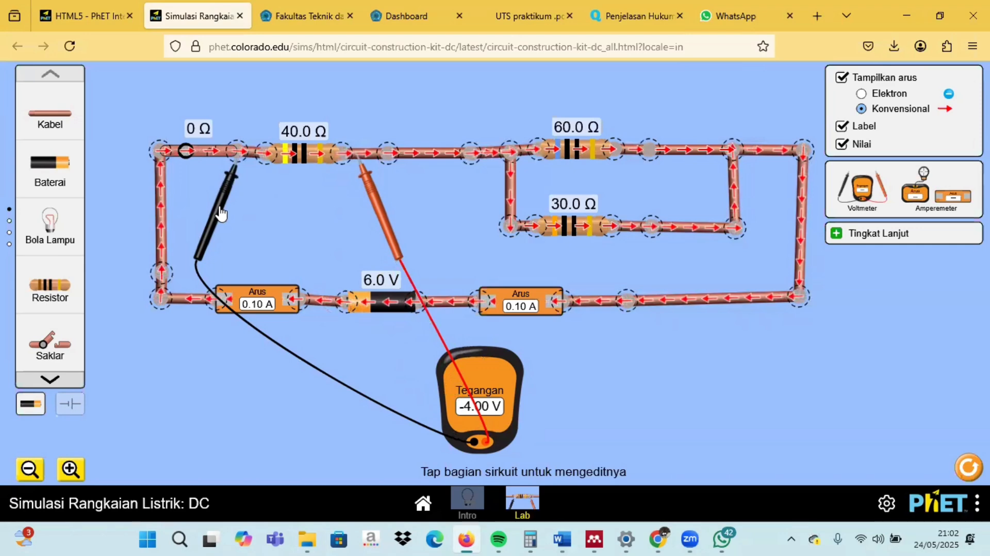
{"action": "left_click_drag", "start_coordinate": [221, 210], "coordinate": [354, 216]}
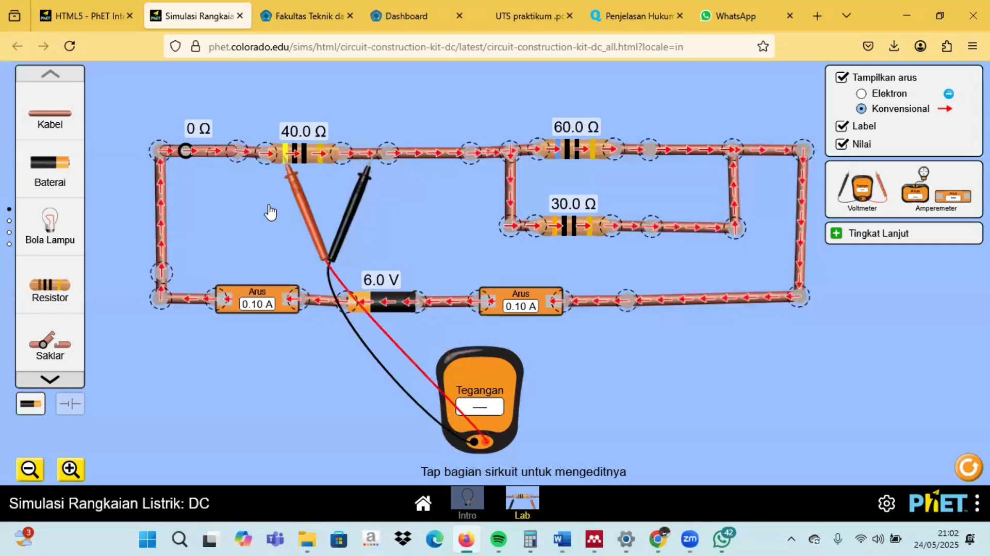
{"action": "left_click_drag", "start_coordinate": [380, 211], "coordinate": [267, 210]}
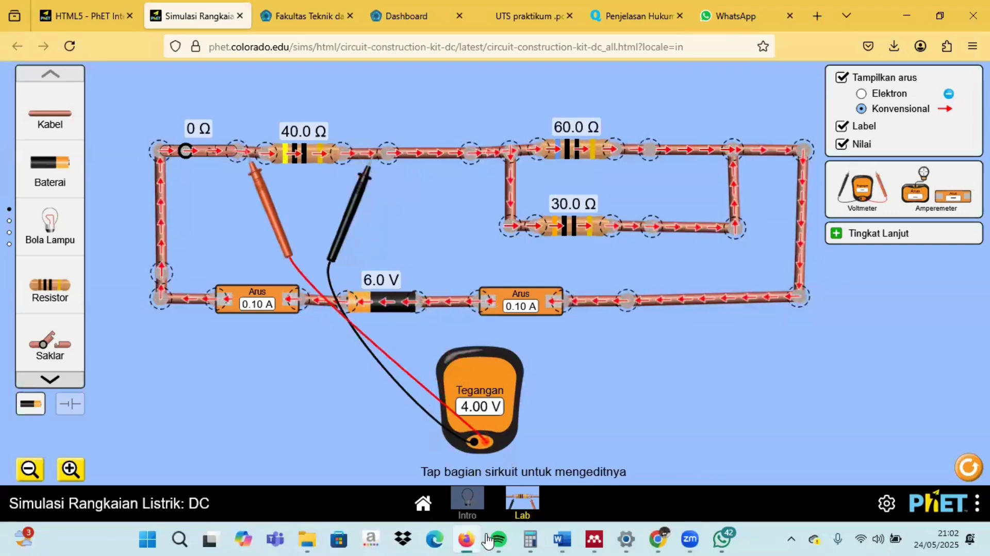
Return to the Word worksheet and enter 4 as the VR1 voltage in the 6V equation and in the subtraction below it.
{"action": "left_click", "coordinate": [563, 540]}
{"action": "key", "text": "alt+Tab"}
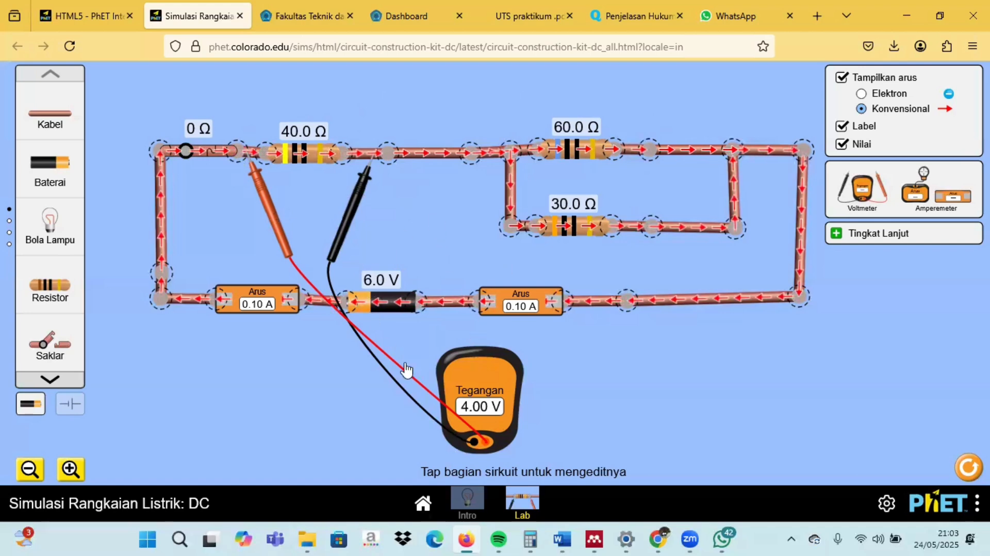
{"action": "left_click", "coordinate": [560, 539]}
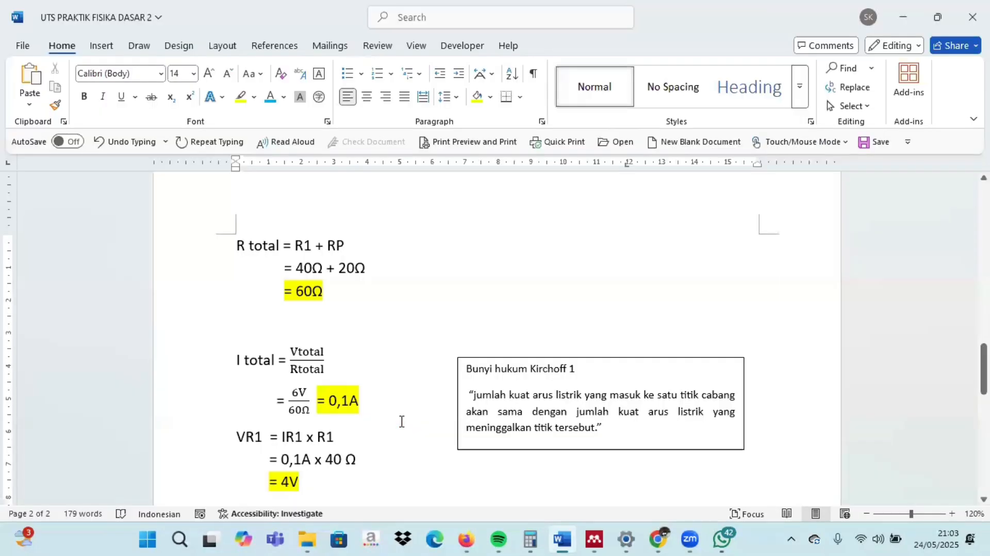
{"action": "scroll", "coordinate": [402, 421], "scroll_direction": "down", "scroll_amount": 3}
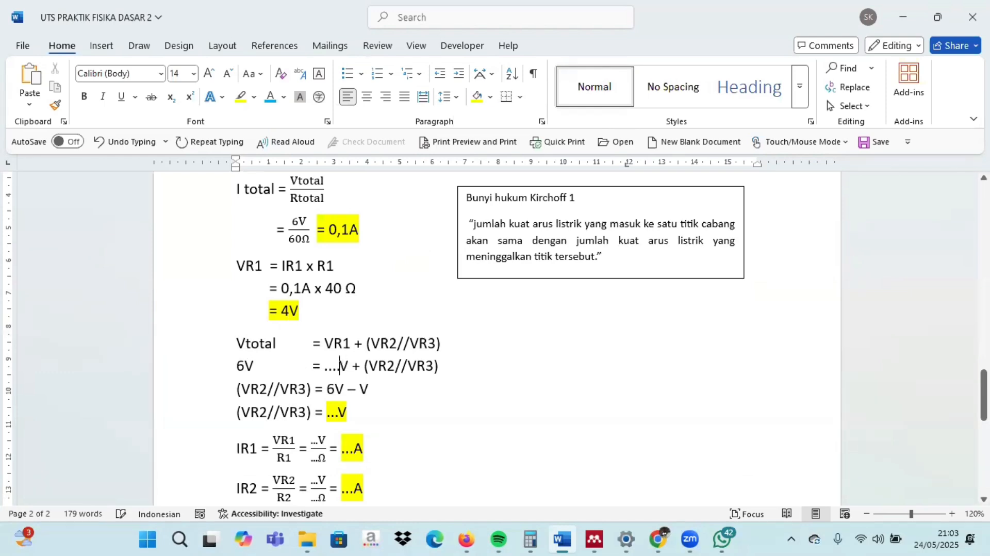
{"action": "left_click", "coordinate": [339, 366]}
{"action": "key", "text": "BackSpace"}
{"action": "key", "text": "BackSpace"}
{"action": "key", "text": "BackSpace"}
{"action": "key", "text": "BackSpace"}
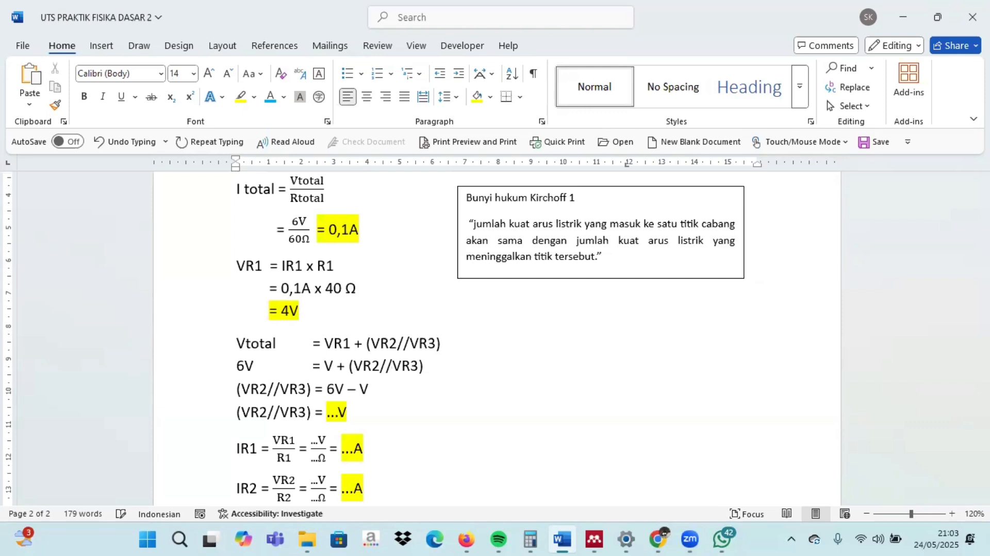
{"action": "type", "text": "4"}
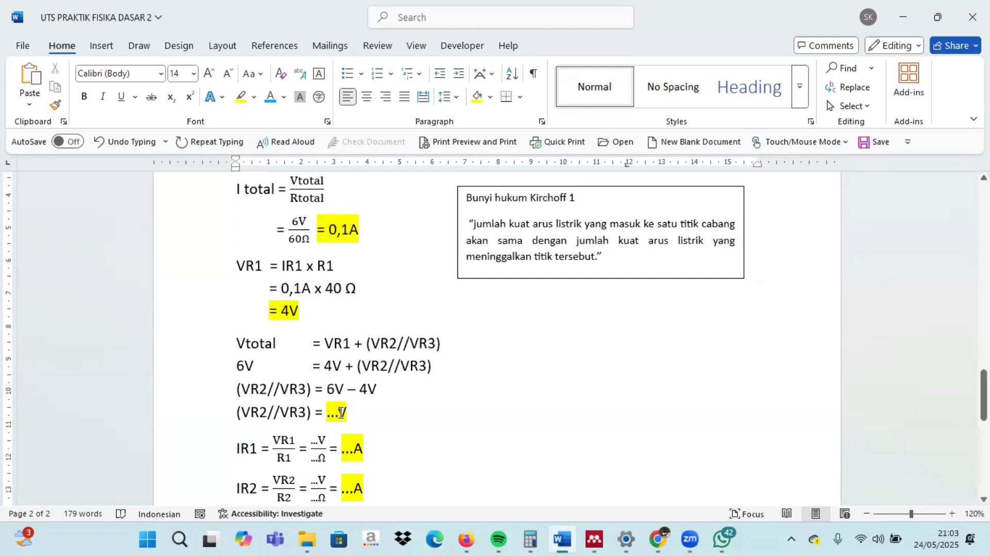
Replace the placeholder in the highlighted (VR2//VR3) result with 2.
{"action": "left_click", "coordinate": [339, 412]}
{"action": "key", "text": "BackSpace"}
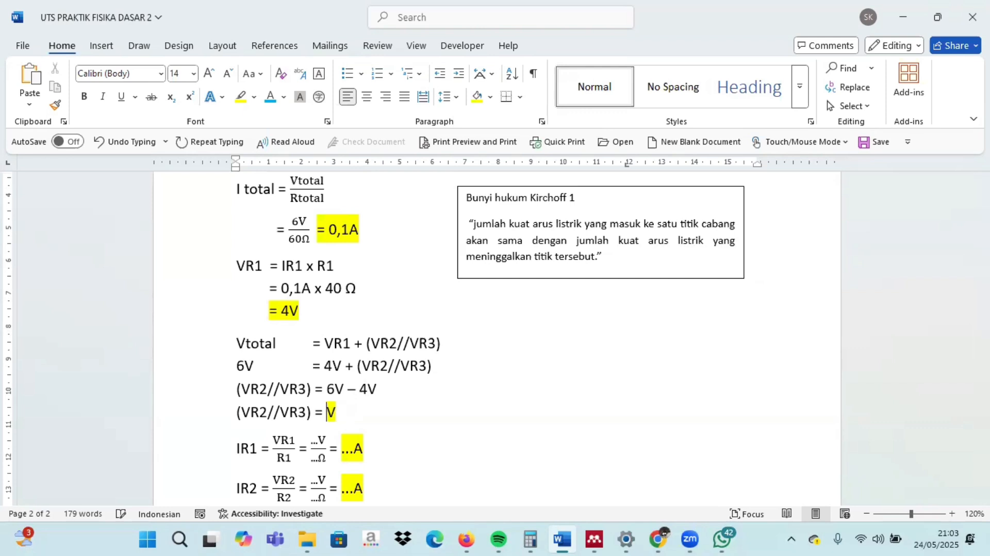
{"action": "type", "text": "2"}
Switch to the PhET simulation and measure the voltage from before the 40 Ω resistor to beyond the parallel branches.
{"action": "left_click", "coordinate": [466, 540]}
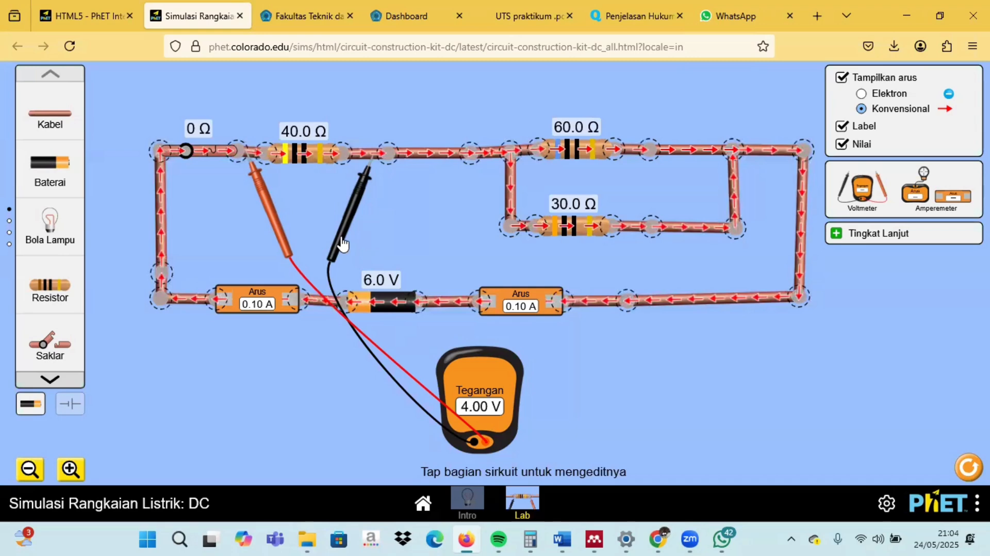
{"action": "left_click_drag", "start_coordinate": [342, 239], "coordinate": [456, 252]}
{"action": "left_click_drag", "start_coordinate": [569, 241], "coordinate": [756, 238]}
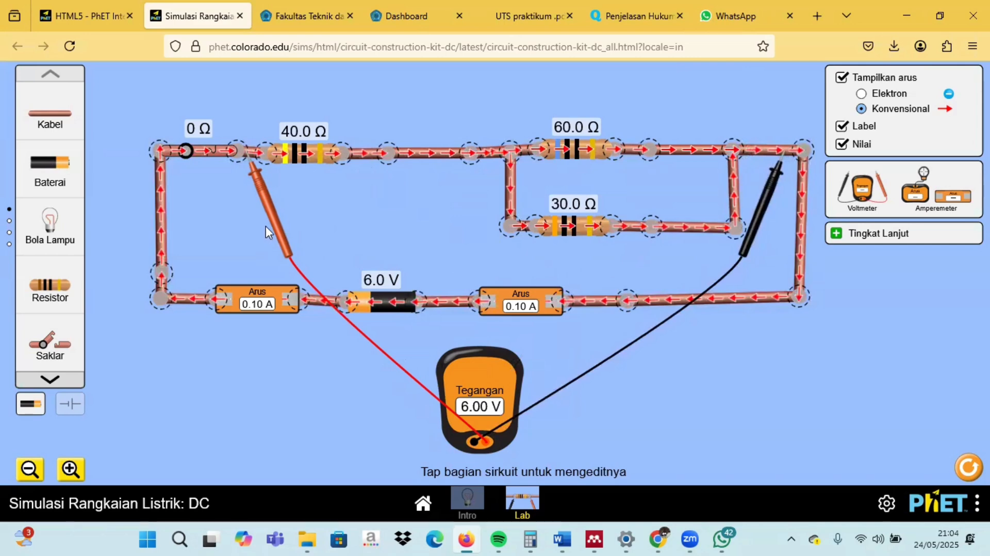
Measure the voltage across the parallel section and across the 30 Ω resistor alone.
{"action": "left_click_drag", "start_coordinate": [283, 225], "coordinate": [496, 221]}
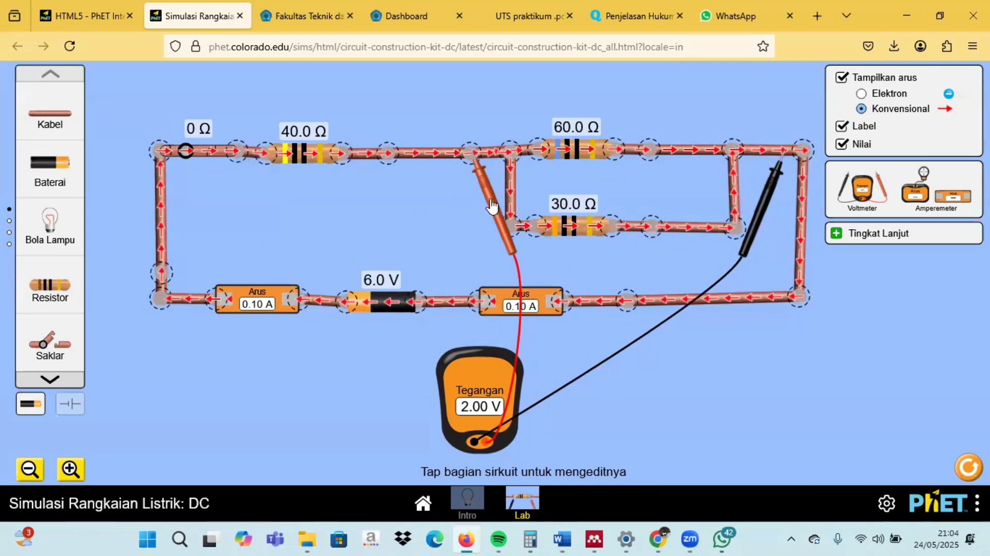
{"action": "left_click_drag", "start_coordinate": [492, 205], "coordinate": [531, 206]}
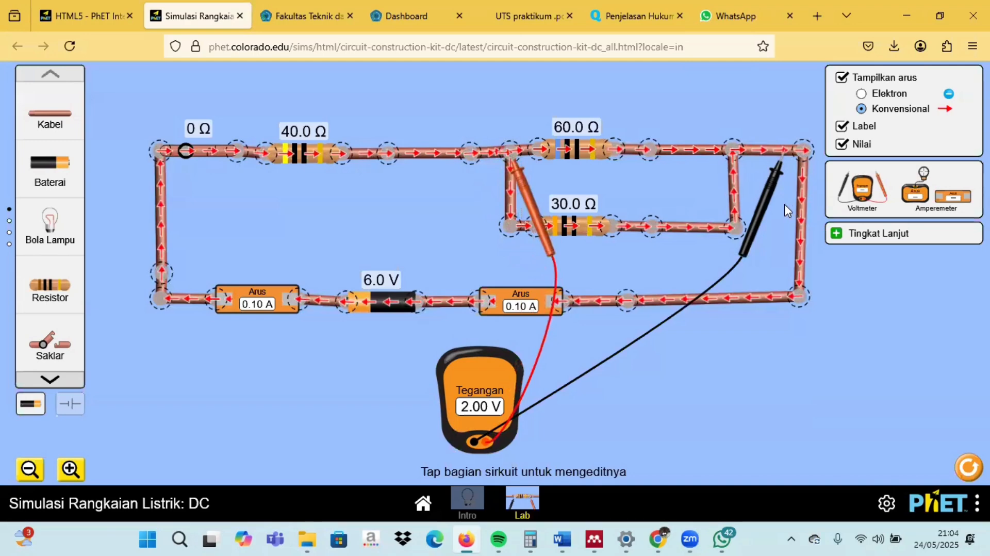
{"action": "left_click_drag", "start_coordinate": [765, 213], "coordinate": [666, 282]}
{"action": "left_click_drag", "start_coordinate": [536, 212], "coordinate": [561, 282]}
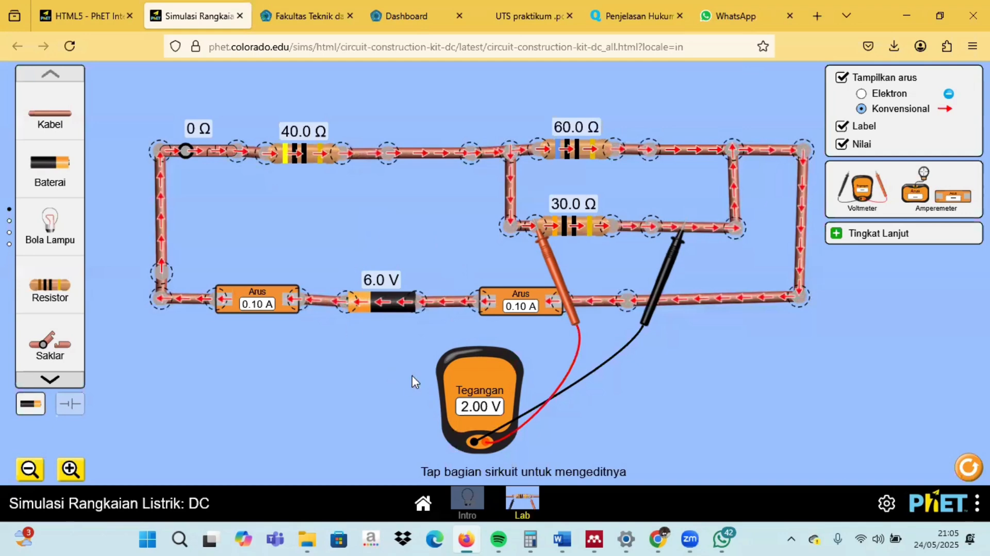
Switch to the Word worksheet and fill in the IR1 fraction as 4V over 40Ω.
{"action": "left_click", "coordinate": [562, 539]}
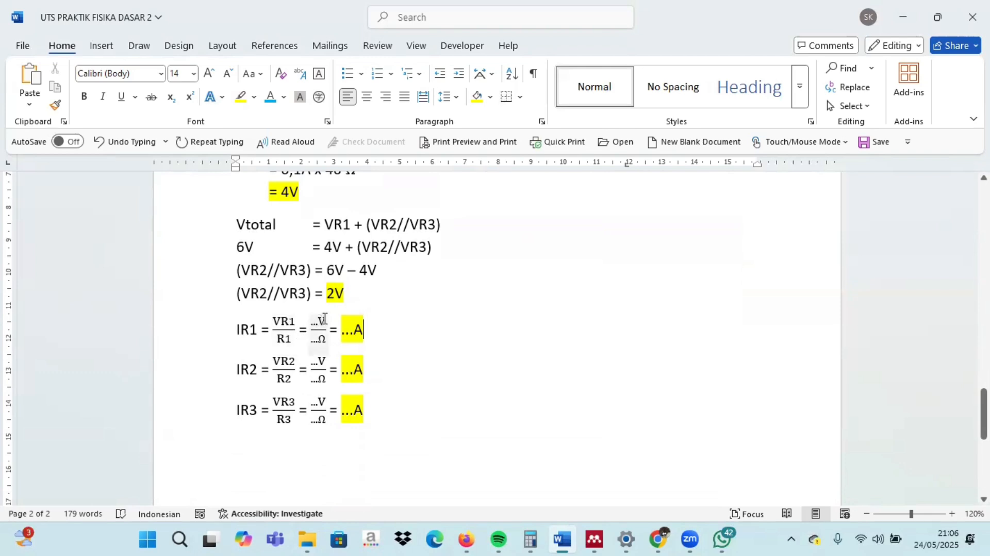
{"action": "scroll", "coordinate": [422, 300], "scroll_direction": "up", "scroll_amount": 2}
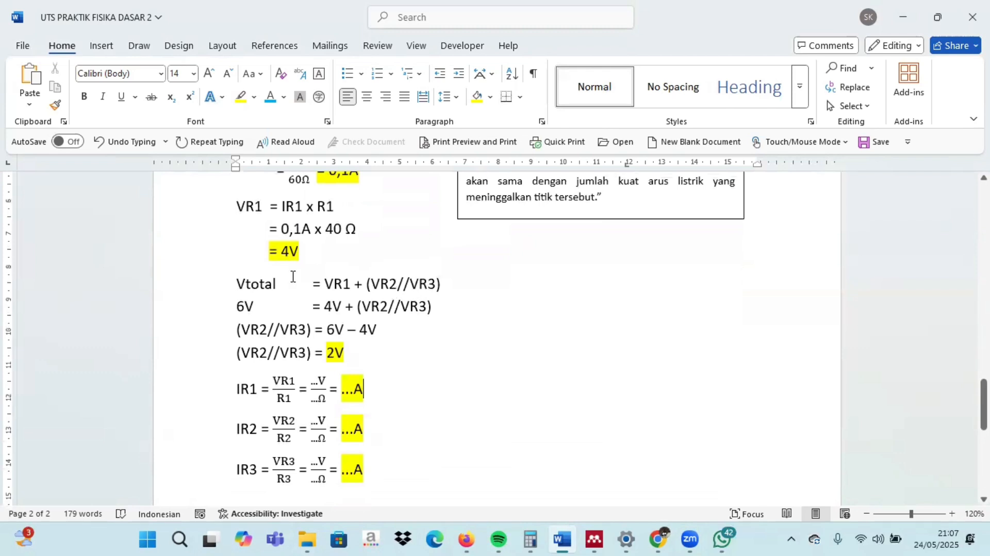
{"action": "left_click", "coordinate": [319, 380]}
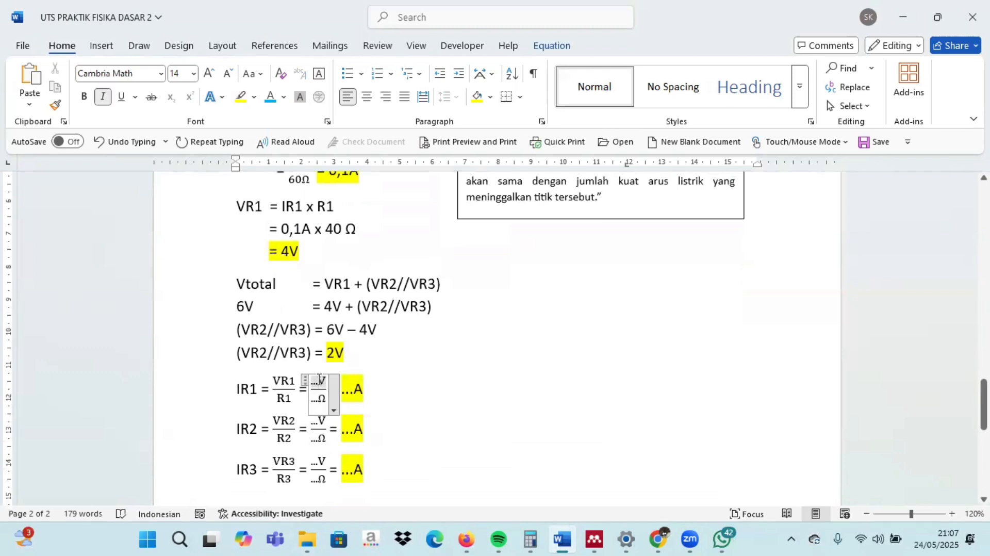
{"action": "key", "text": "BackSpace"}
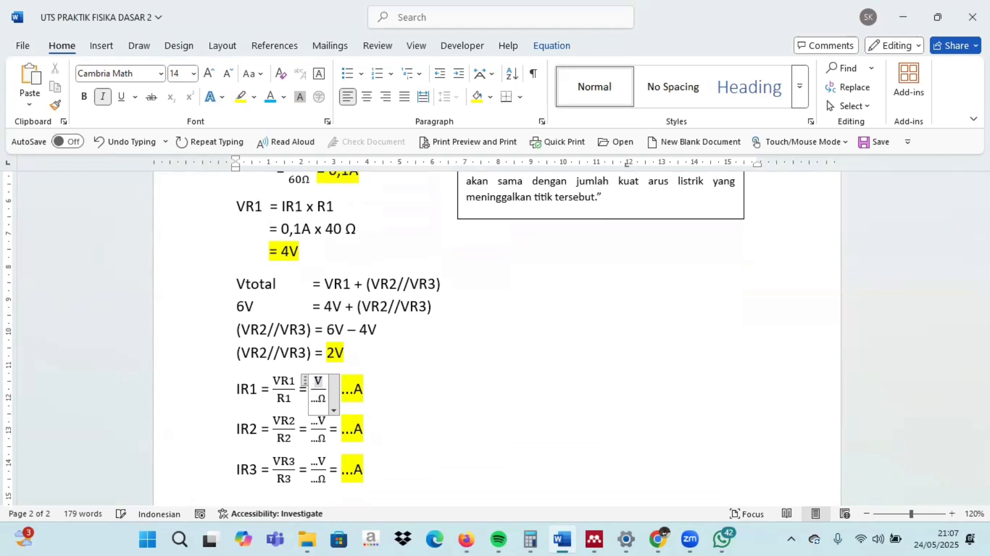
{"action": "type", "text": "4"}
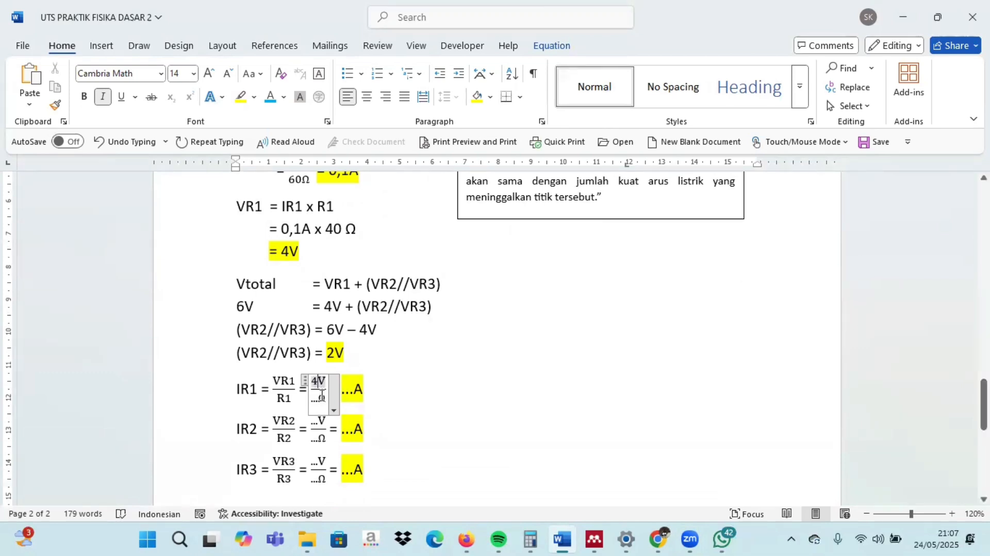
{"action": "left_click", "coordinate": [319, 401]}
{"action": "key", "text": "BackSpace"}
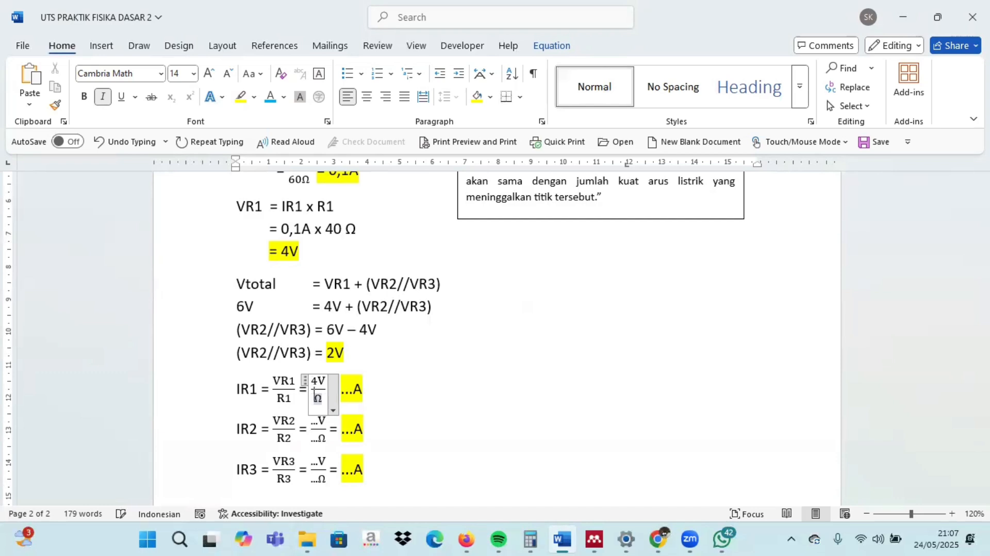
{"action": "type", "text": "40"}
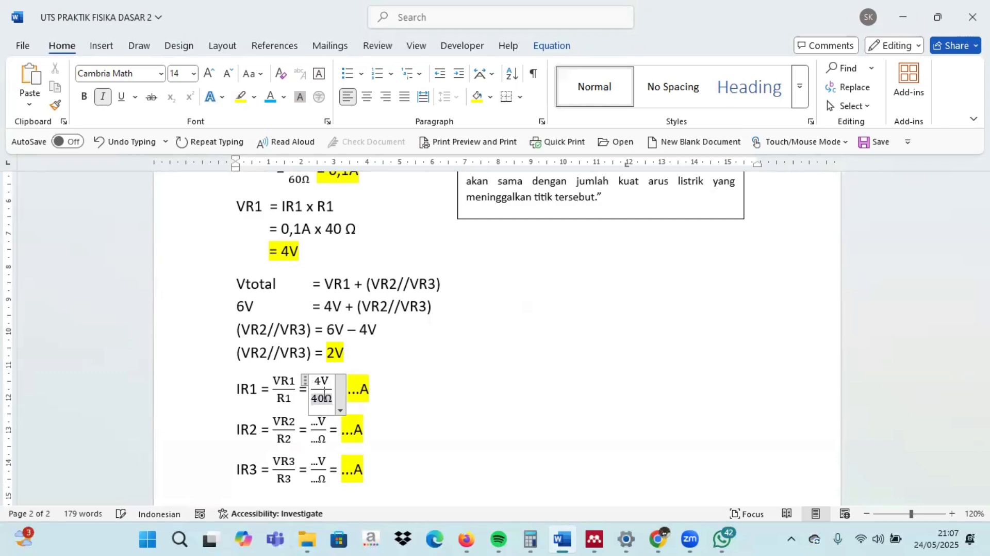
Replace the placeholder in the highlighted IR1 result with 0,1.
{"action": "left_click", "coordinate": [363, 388]}
{"action": "key", "text": "BackSpace"}
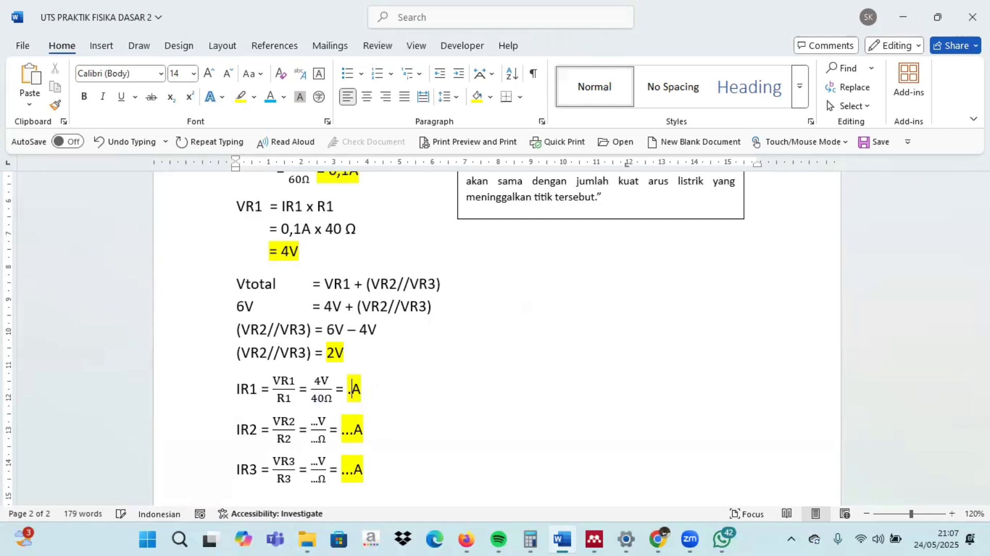
{"action": "type", "text": "0,1"}
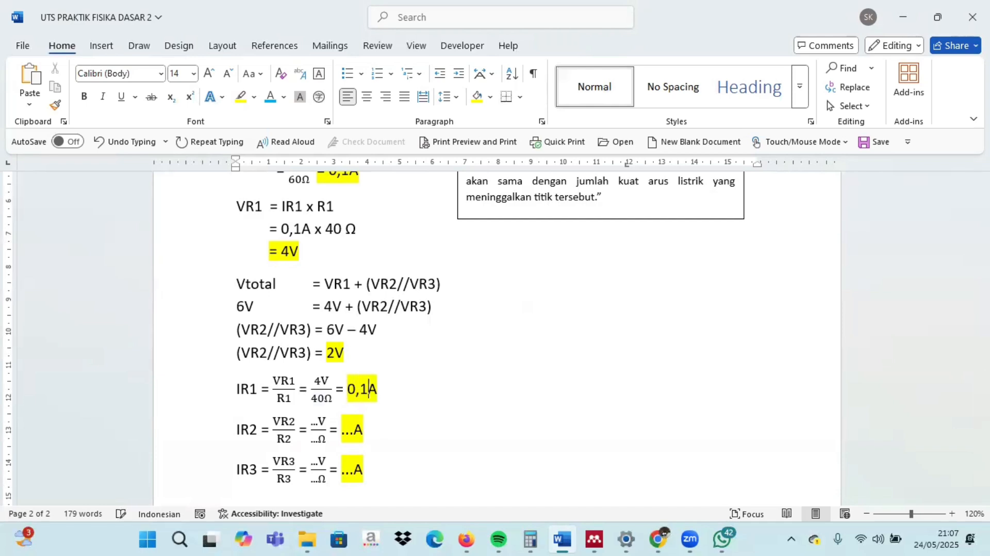
{"action": "scroll", "coordinate": [426, 472], "scroll_direction": "down", "scroll_amount": 1}
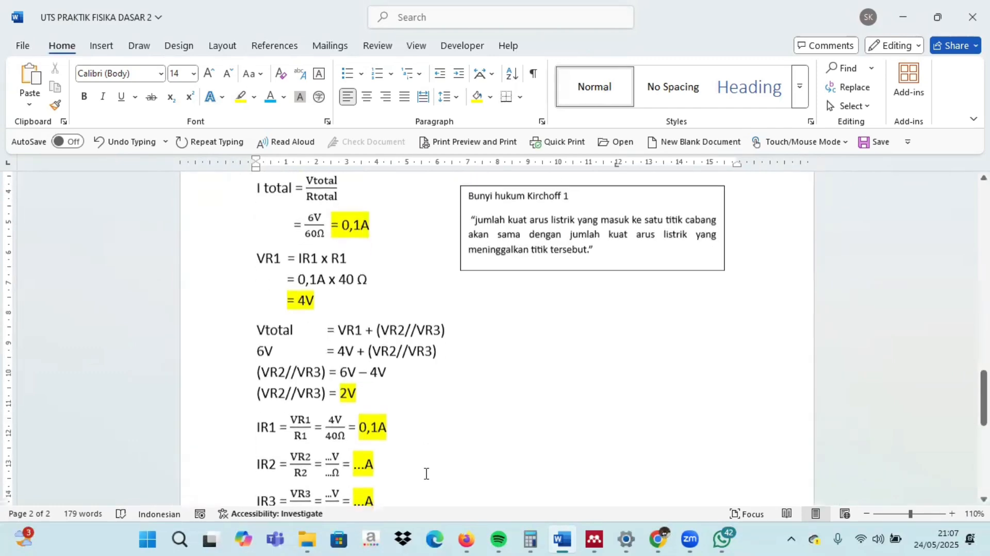
{"action": "scroll", "coordinate": [427, 474], "scroll_direction": "down", "scroll_amount": 1}
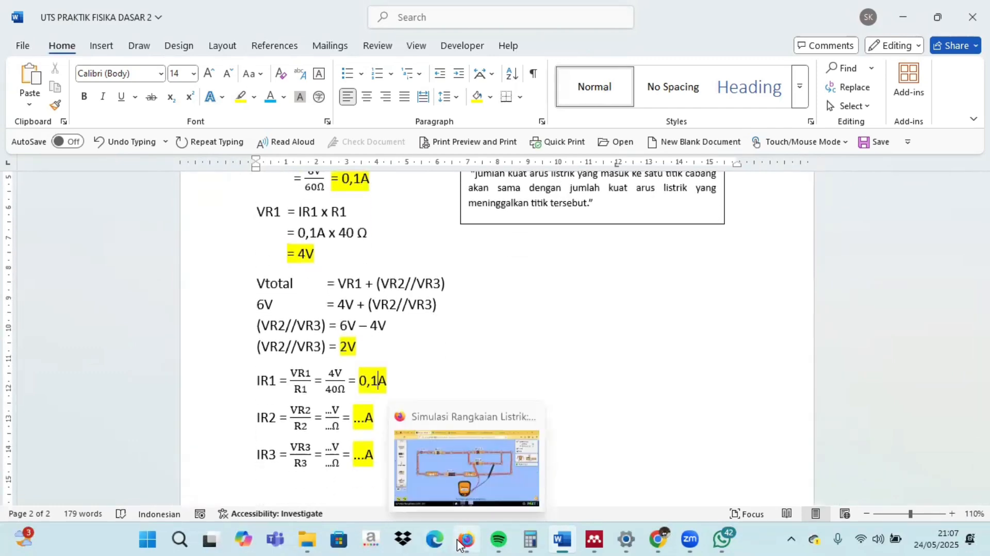
Switch to the PhET simulation and move both voltmeter probes off the circuit, one to each side of the meter.
{"action": "left_click", "coordinate": [460, 544]}
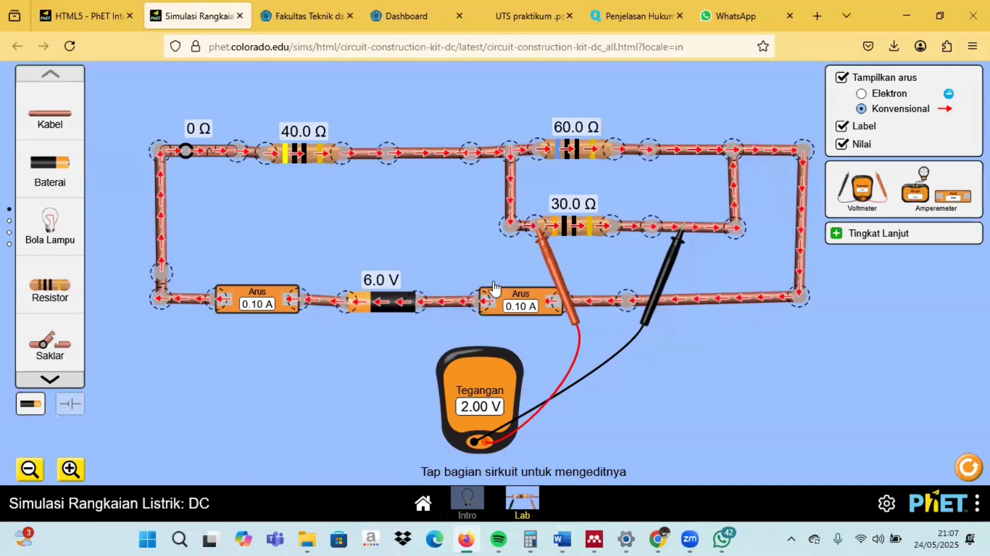
{"action": "left_click_drag", "start_coordinate": [559, 286], "coordinate": [462, 281]}
{"action": "left_click_drag", "start_coordinate": [388, 276], "coordinate": [380, 418]}
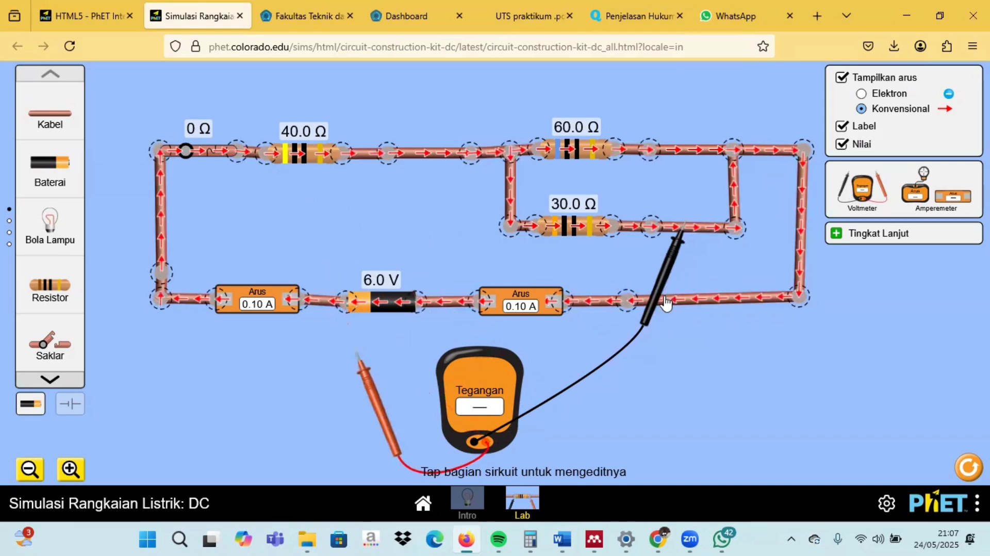
{"action": "left_click_drag", "start_coordinate": [664, 310], "coordinate": [626, 449]}
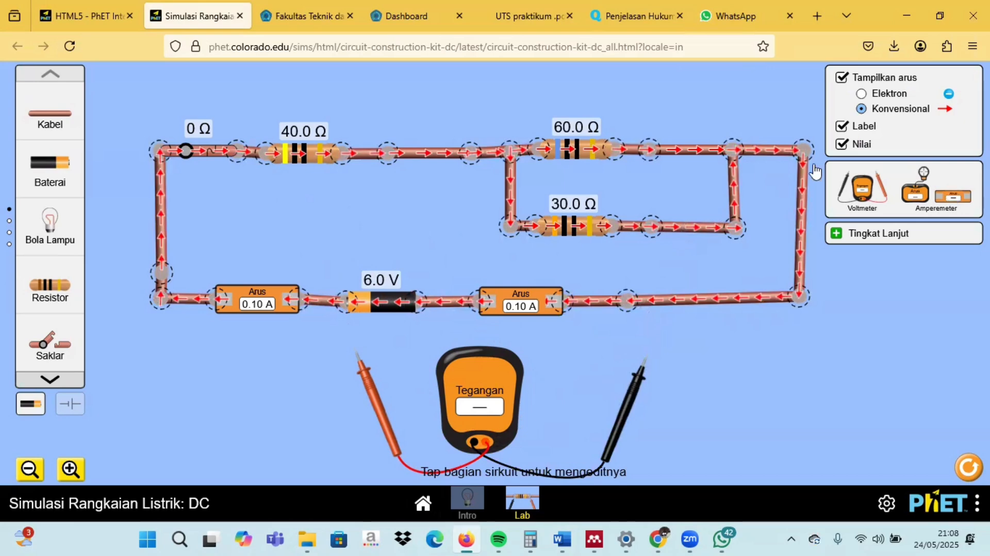
Replace the second wire segment after the 40 Ω resistor with a new ammeter connected in series before the parallel branches.
{"action": "left_click_drag", "start_coordinate": [953, 195], "coordinate": [774, 150]}
{"action": "left_click_drag", "start_coordinate": [557, 150], "coordinate": [385, 123]}
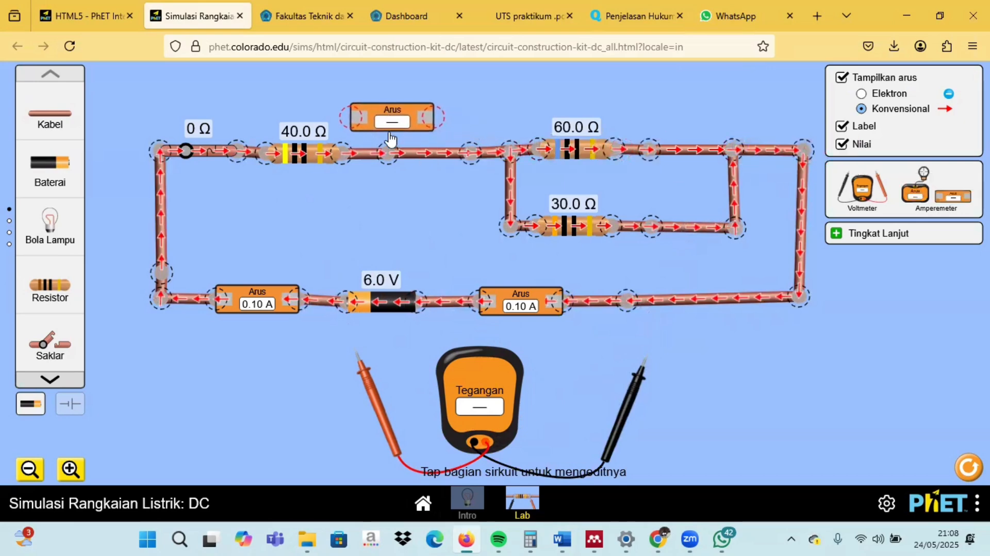
{"action": "left_click", "coordinate": [361, 156]}
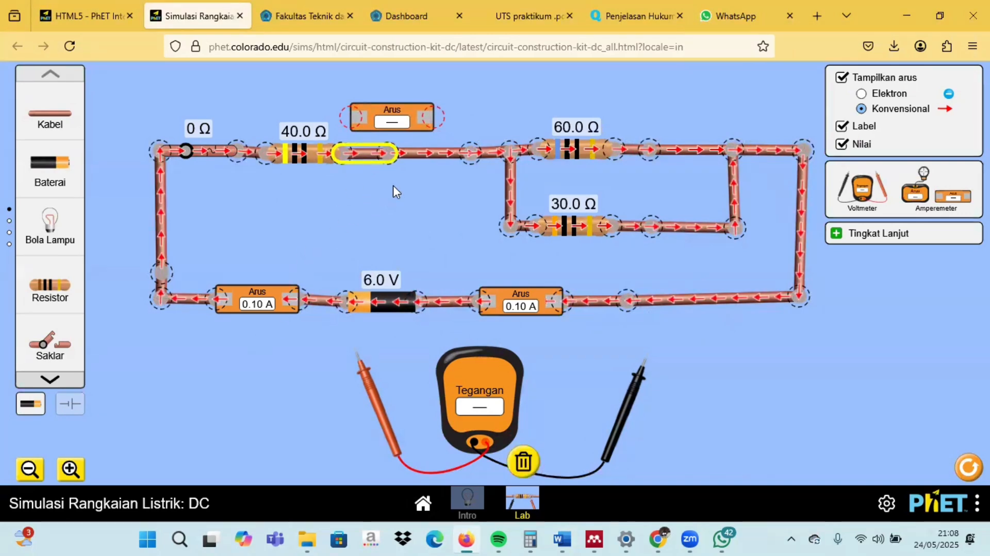
{"action": "left_click", "coordinate": [426, 147]}
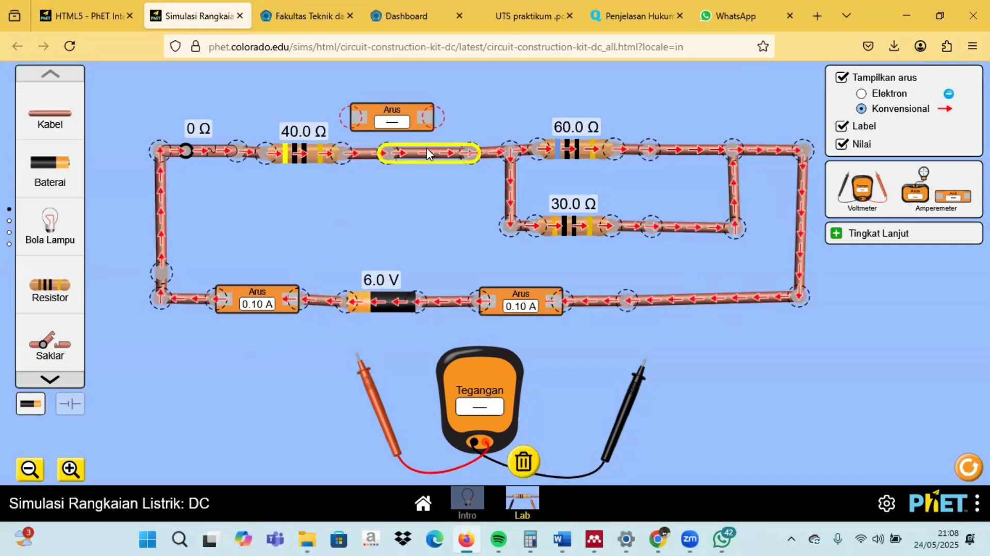
{"action": "left_click", "coordinate": [522, 460]}
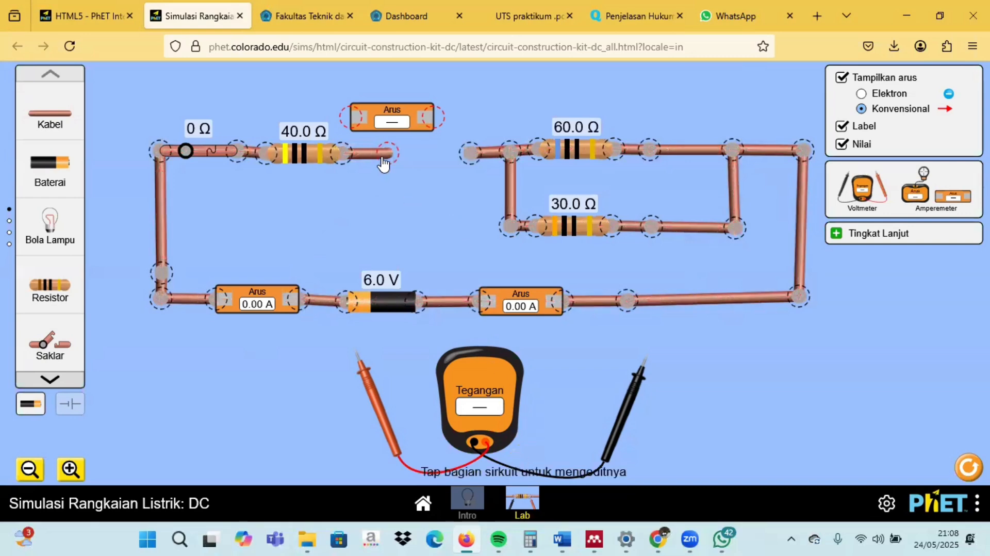
{"action": "left_click_drag", "start_coordinate": [384, 164], "coordinate": [360, 163]}
{"action": "left_click_drag", "start_coordinate": [393, 115], "coordinate": [427, 158]}
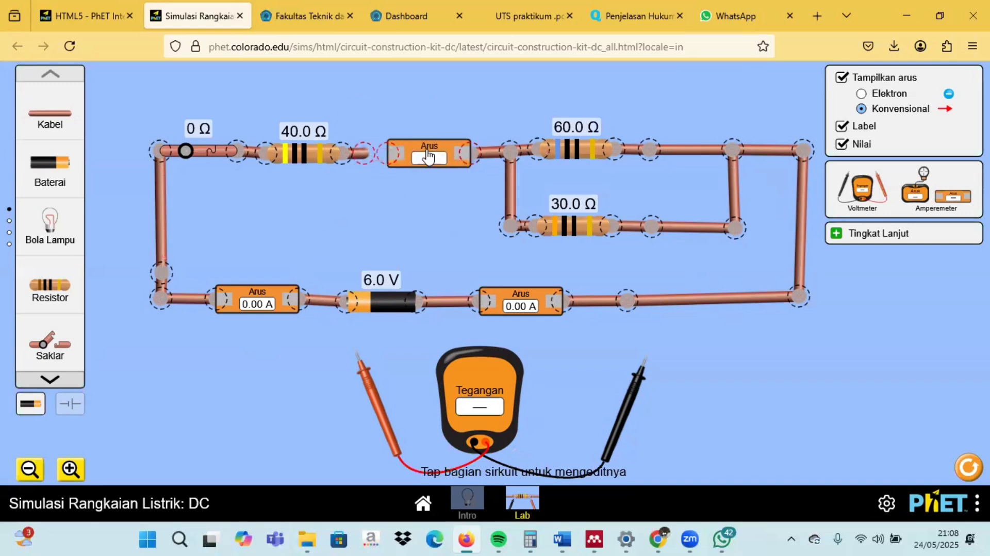
{"action": "left_click_drag", "start_coordinate": [365, 155], "coordinate": [387, 154]}
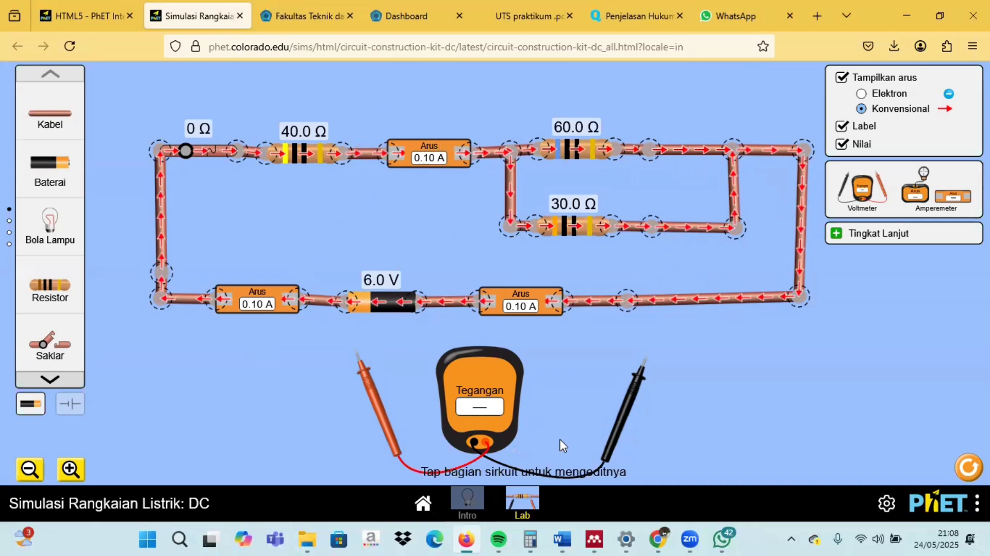
Return to the Word worksheet and fill in the IR2 fraction as 2V over 60Ω.
{"action": "left_click", "coordinate": [477, 539]}
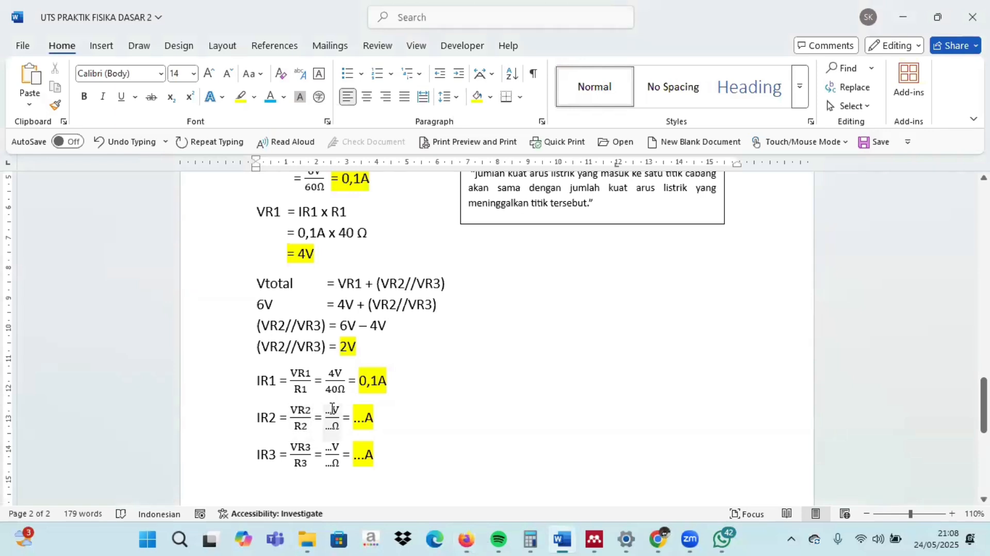
{"action": "left_click", "coordinate": [334, 406]}
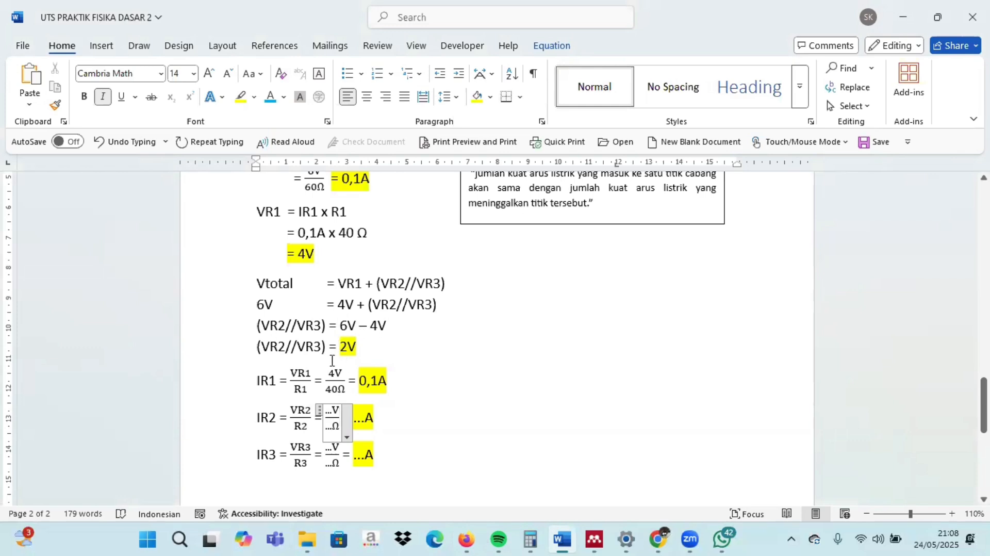
{"action": "left_click", "coordinate": [334, 412]}
{"action": "key", "text": "BackSpace"}
{"action": "key", "text": "BackSpace"}
{"action": "key", "text": "BackSpace"}
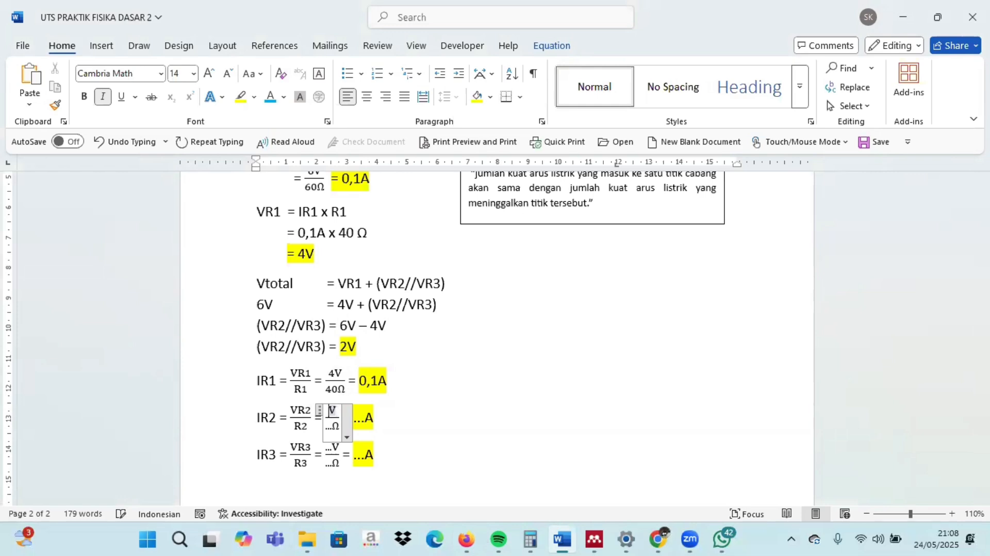
{"action": "type", "text": "2"}
{"action": "left_click", "coordinate": [334, 424]}
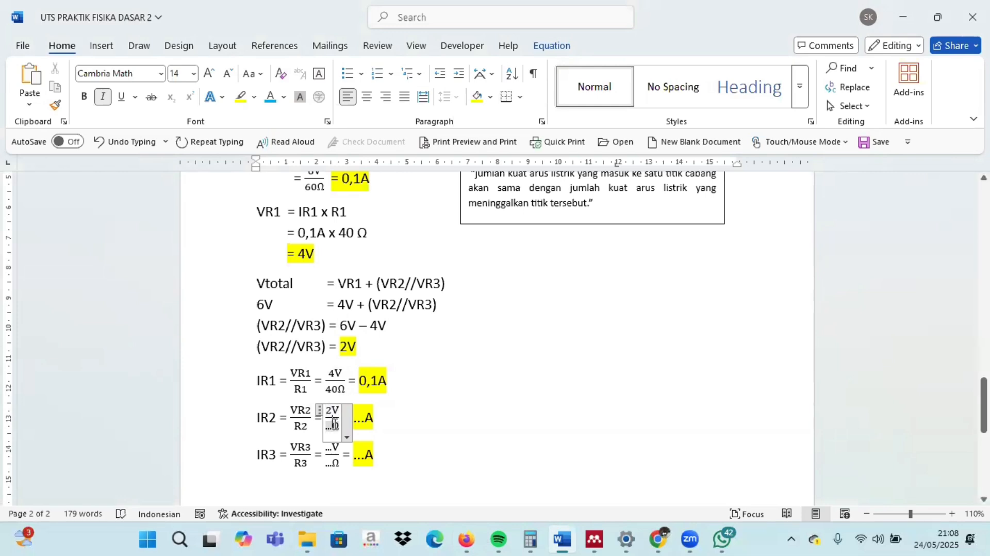
{"action": "key", "text": "BackSpace"}
{"action": "key", "text": "BackSpace"}
{"action": "key", "text": "BackSpace"}
{"action": "type", "text": "60Ω"}
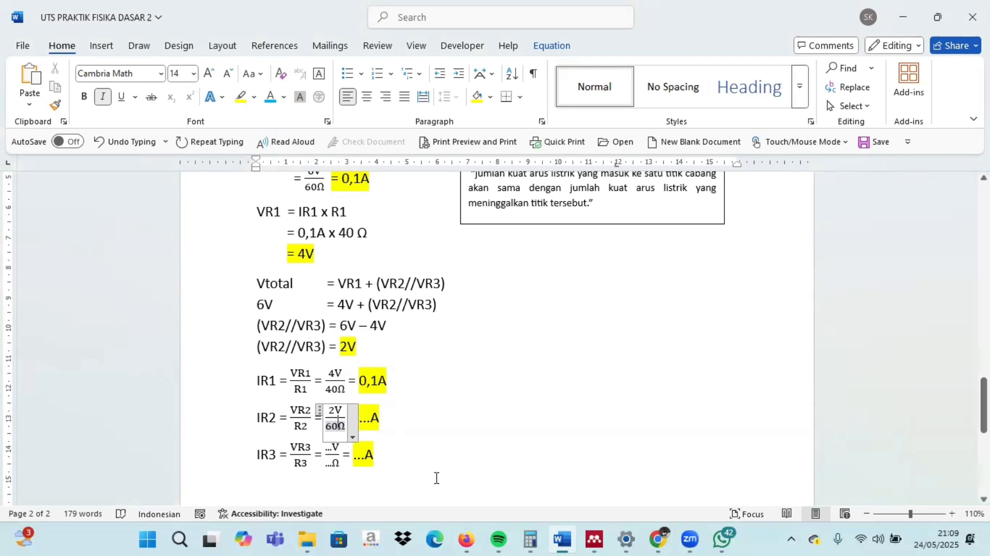
Switch to Calculator, clear the previous calculation and divide 2 by 60.
{"action": "left_click", "coordinate": [545, 540]}
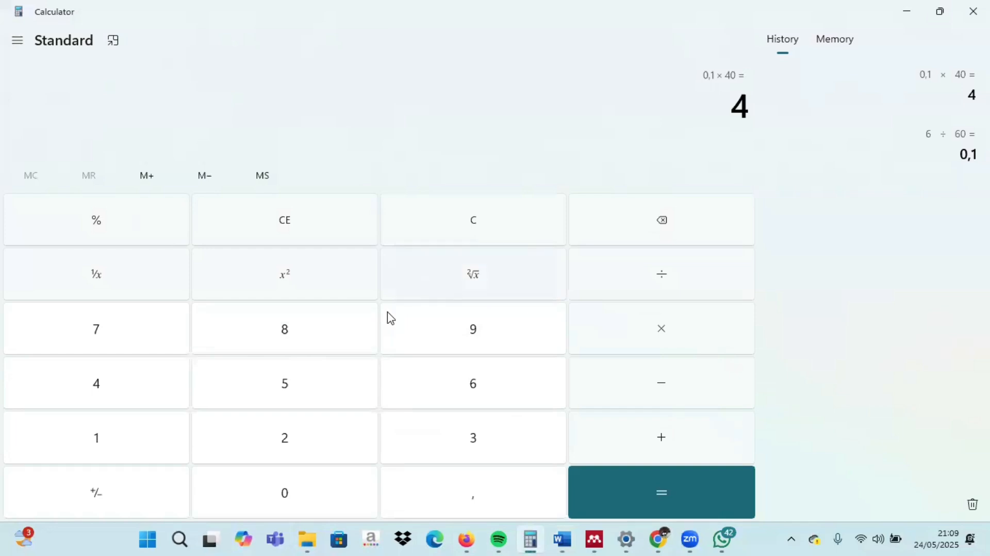
{"action": "left_click", "coordinate": [449, 223]}
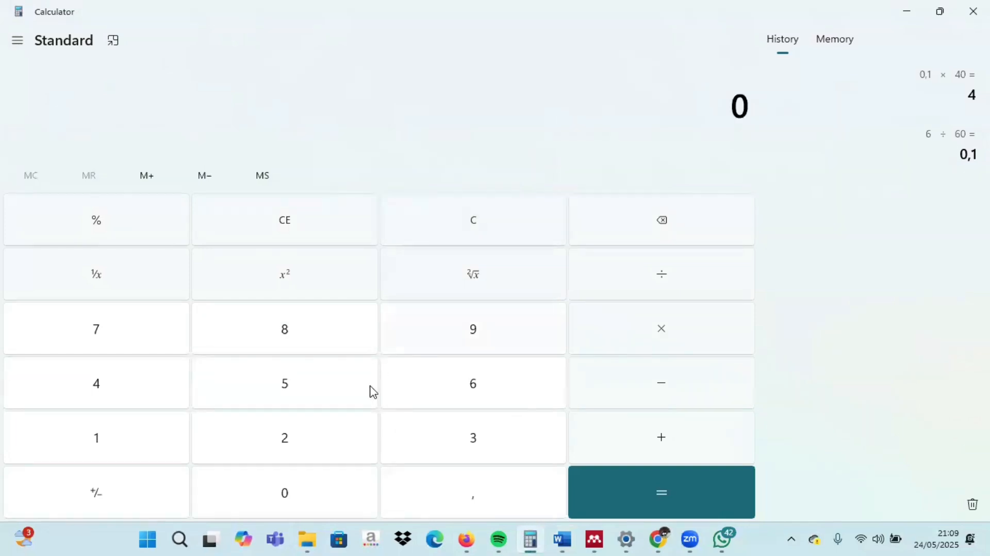
{"action": "left_click", "coordinate": [337, 444]}
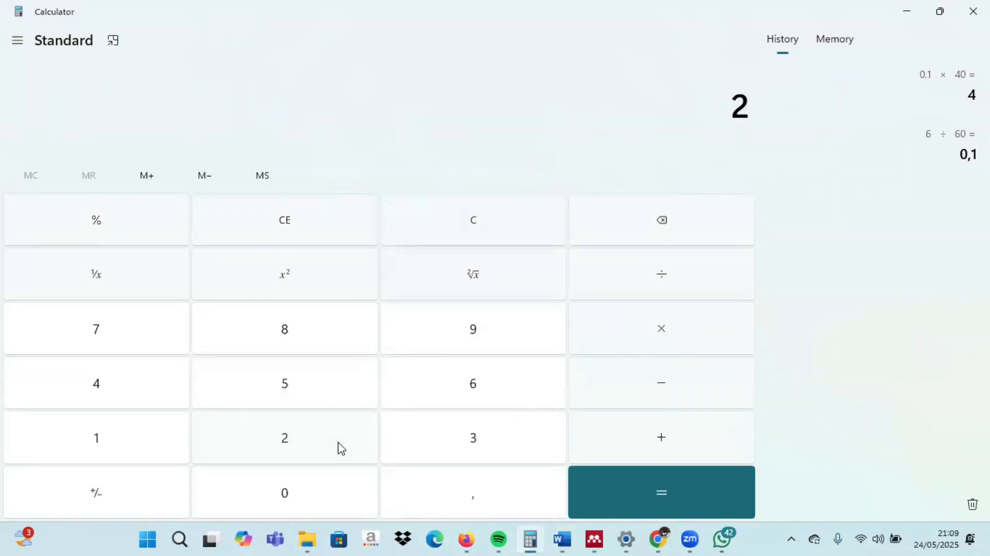
{"action": "left_click", "coordinate": [640, 292]}
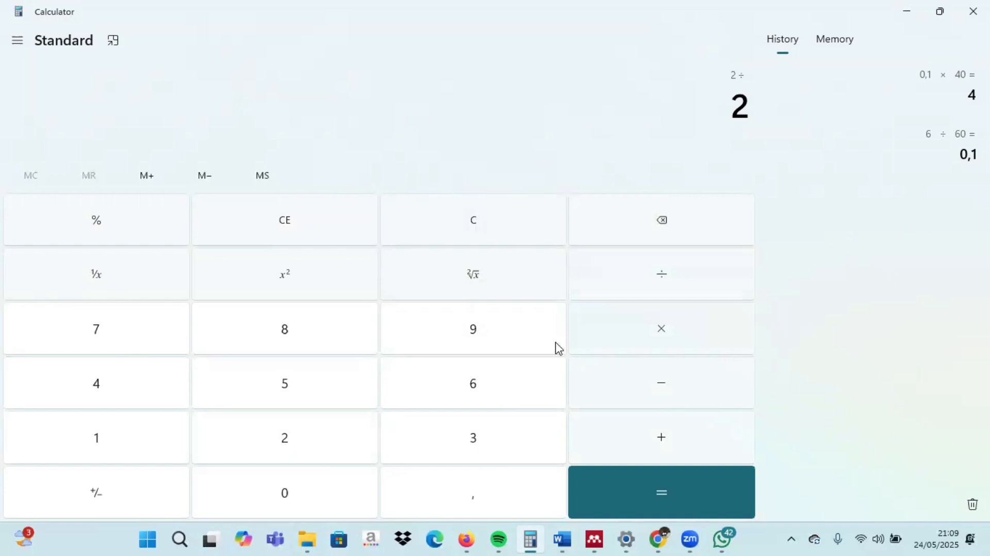
{"action": "left_click", "coordinate": [493, 395]}
{"action": "left_click", "coordinate": [339, 491]}
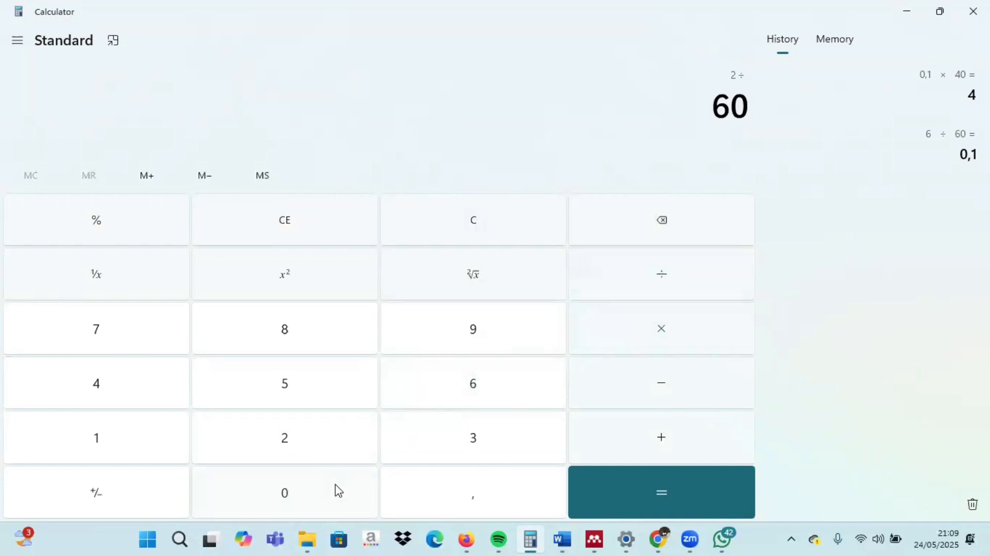
{"action": "left_click", "coordinate": [609, 474]}
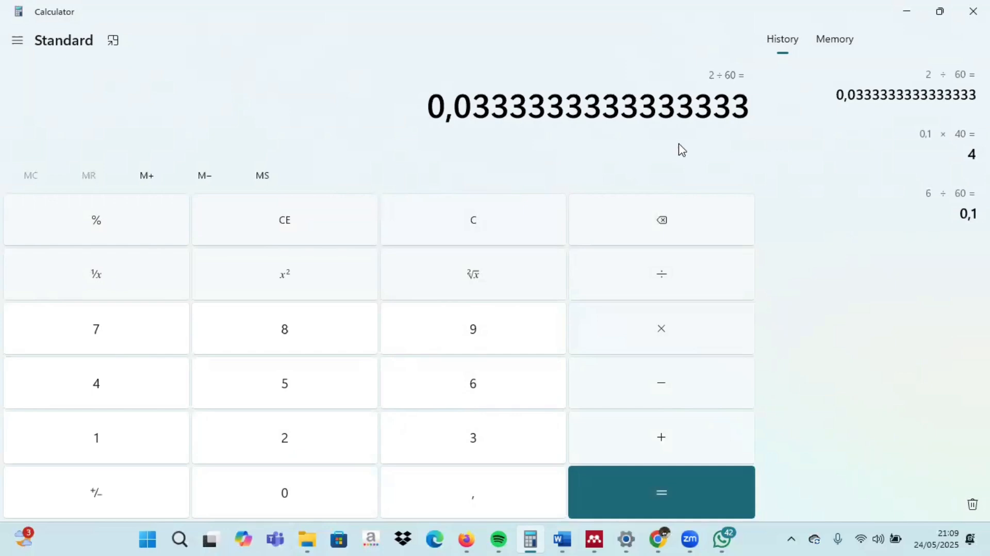
Return to the Word worksheet and fill in the IR2 result as 0,033A, consulting the Calculator result for the digits.
{"action": "left_click", "coordinate": [551, 537]}
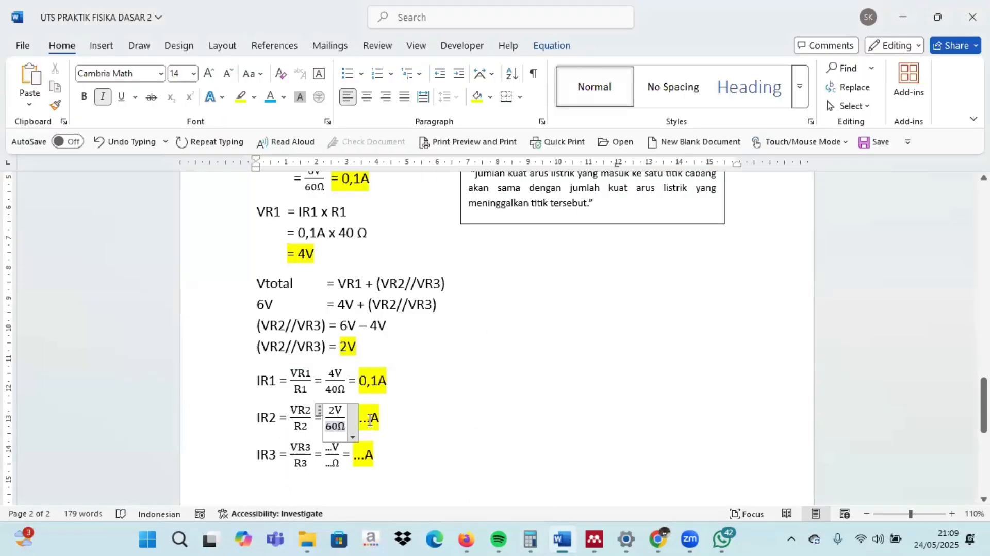
{"action": "left_click", "coordinate": [370, 418]}
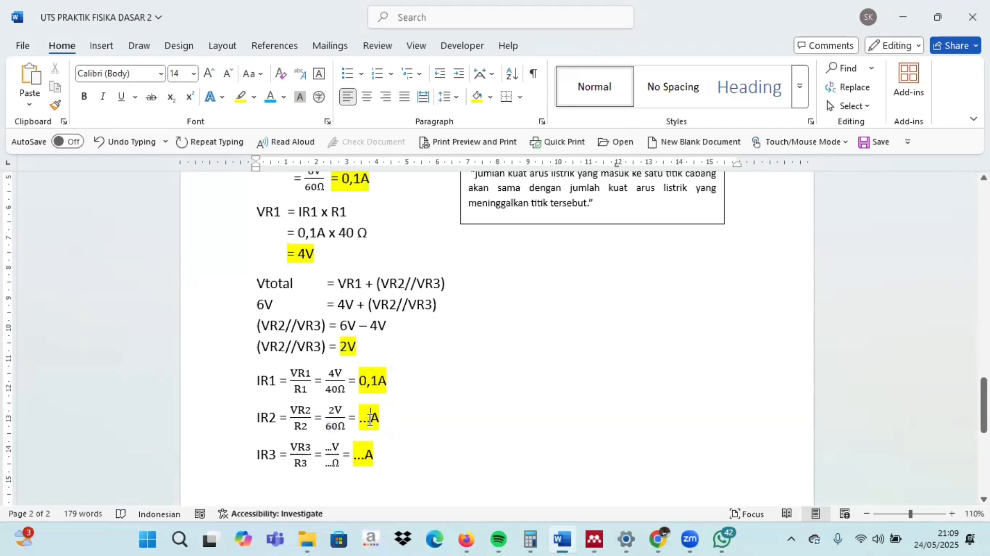
{"action": "key", "text": "BackSpace"}
{"action": "key", "text": "BackSpace"}
{"action": "key", "text": "BackSpace"}
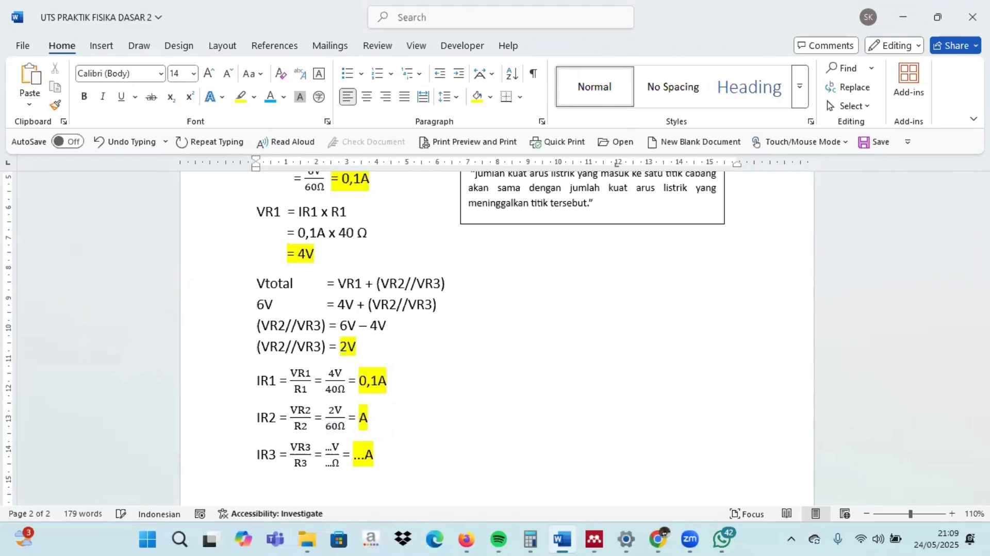
{"action": "type", "text": "0,"}
{"action": "left_click", "coordinate": [520, 535]}
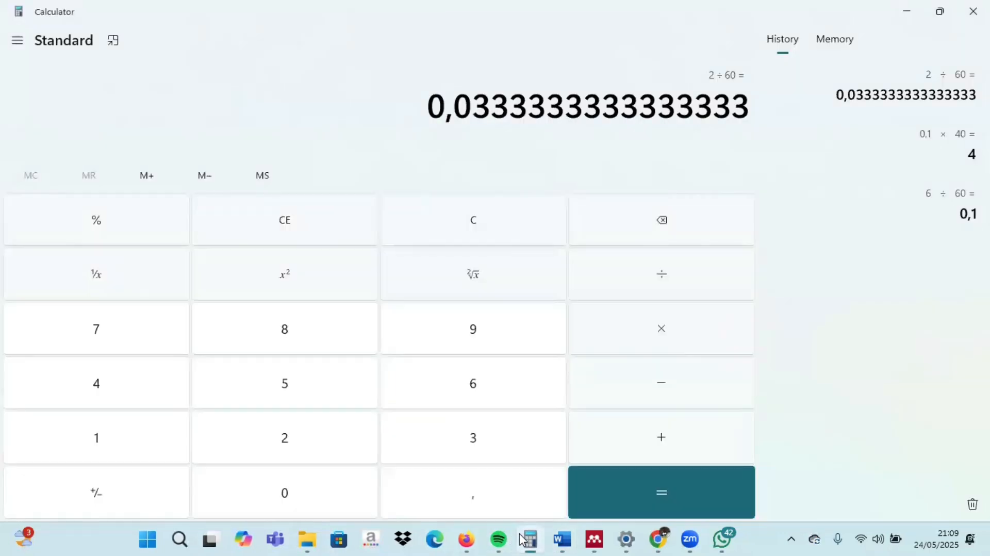
{"action": "mouse_move", "coordinate": [562, 539]}
{"action": "left_click", "coordinate": [546, 464]}
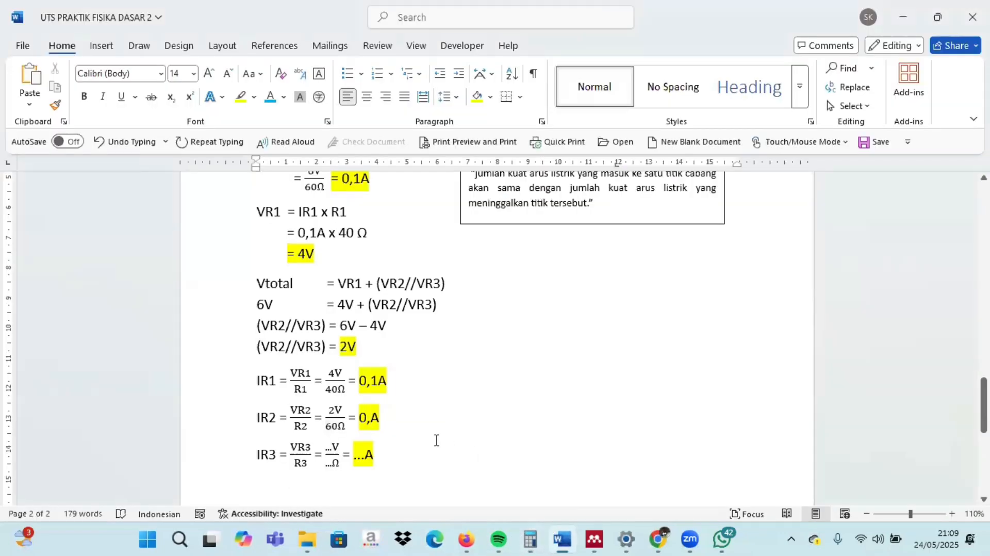
{"action": "type", "text": "0"}
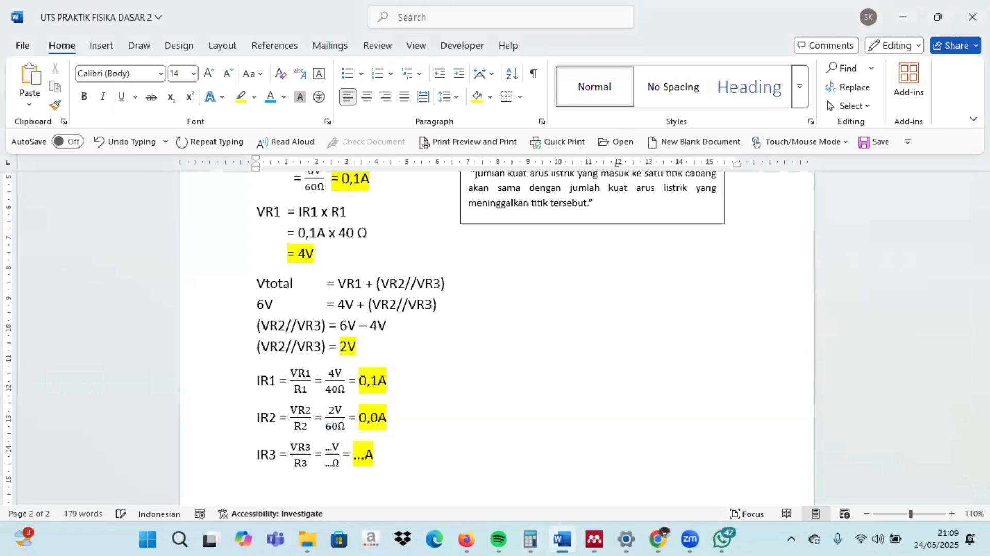
{"action": "type", "text": "33"}
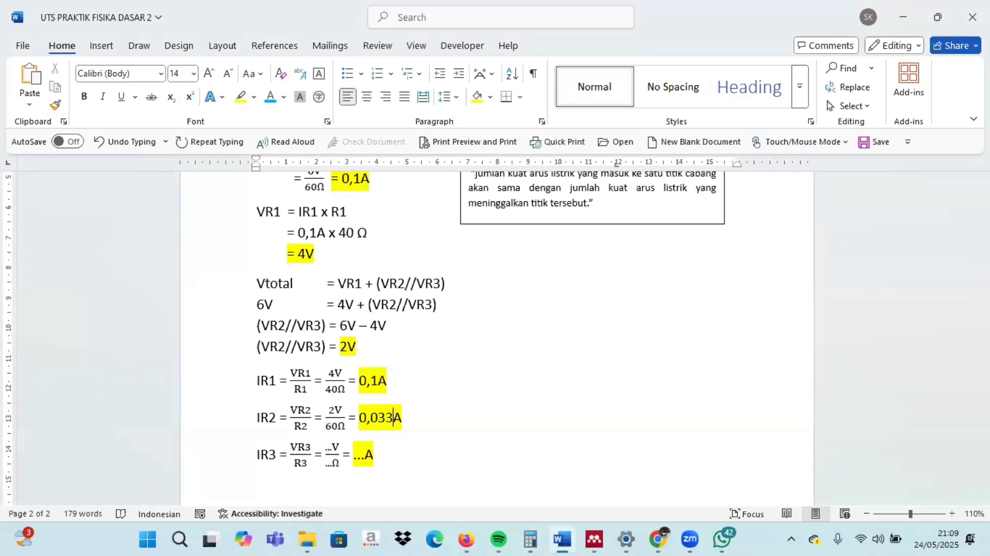
Switch to the PhET simulation and replace the second wire segment after the 60 Ω resistor with an ammeter connected in series.
{"action": "mouse_move", "coordinate": [490, 536]}
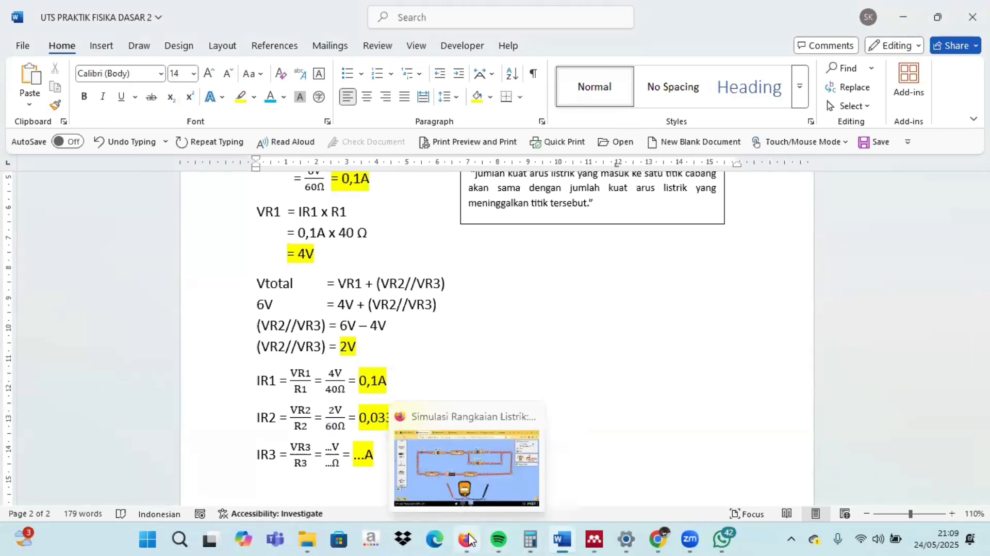
{"action": "left_click", "coordinate": [468, 539]}
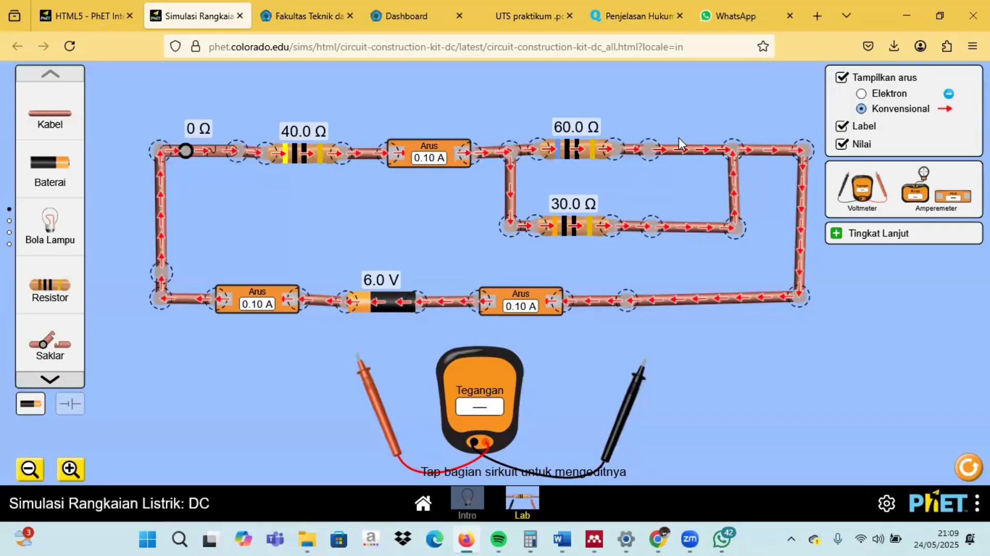
{"action": "left_click", "coordinate": [681, 150]}
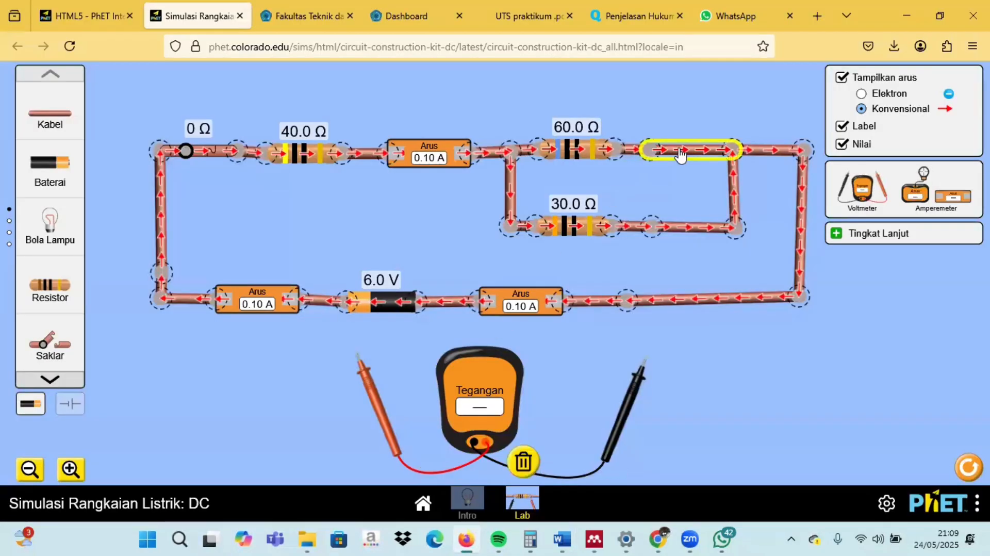
{"action": "left_click", "coordinate": [518, 457]}
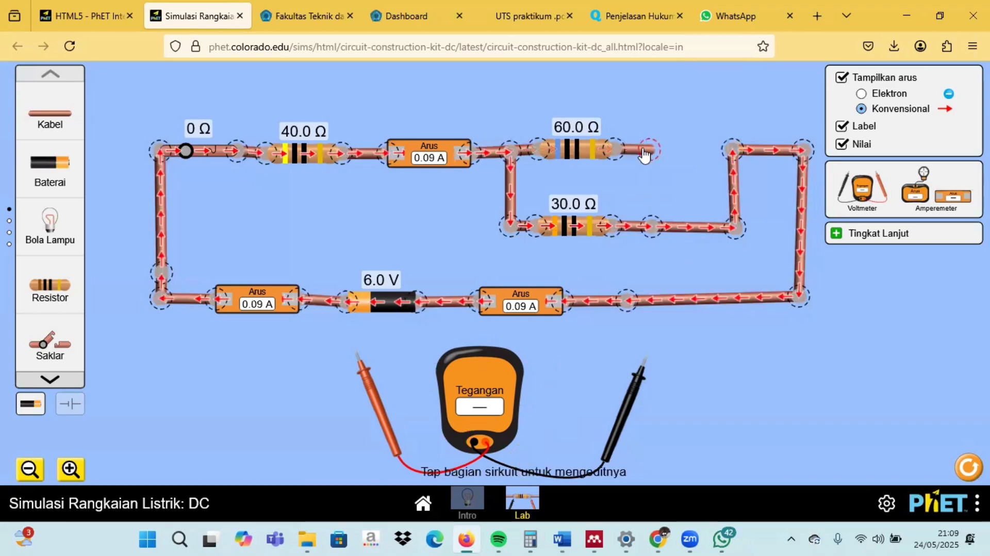
{"action": "left_click_drag", "start_coordinate": [645, 154], "coordinate": [629, 155]}
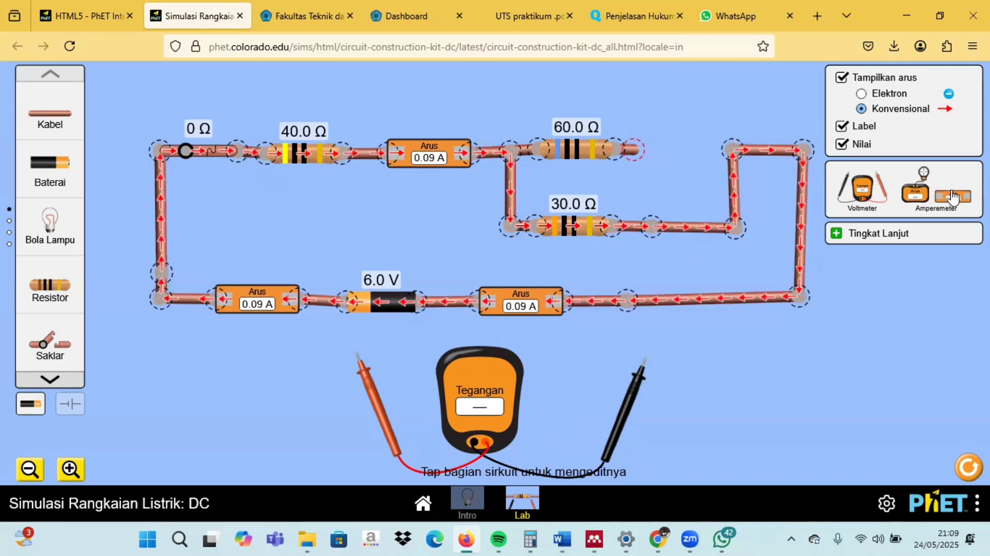
{"action": "left_click_drag", "start_coordinate": [953, 196], "coordinate": [704, 157]}
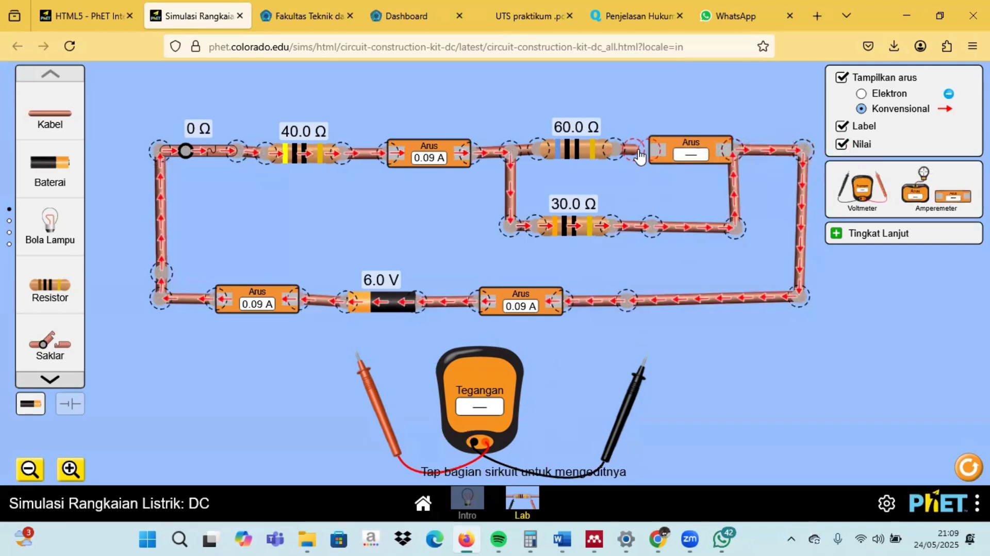
{"action": "left_click_drag", "start_coordinate": [628, 154], "coordinate": [638, 151]}
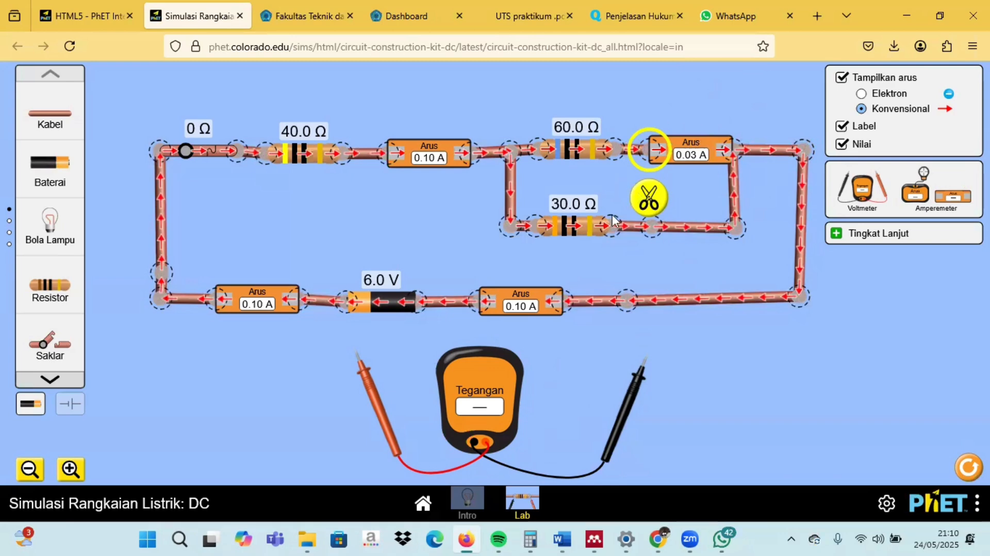
{"action": "left_click", "coordinate": [790, 335]}
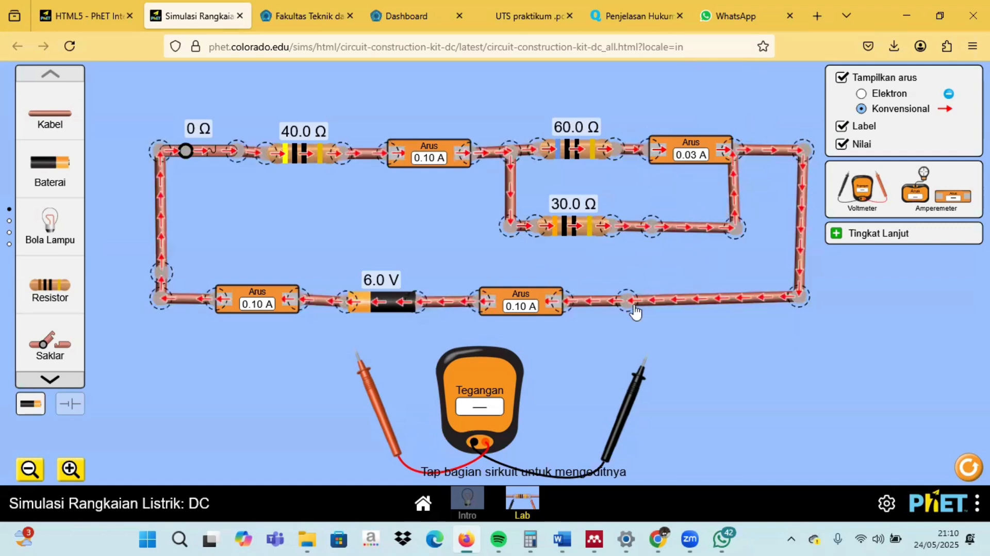
Return to the Word worksheet and fill in the IR3 fraction as 2V over 30Ω.
{"action": "left_click", "coordinate": [571, 540]}
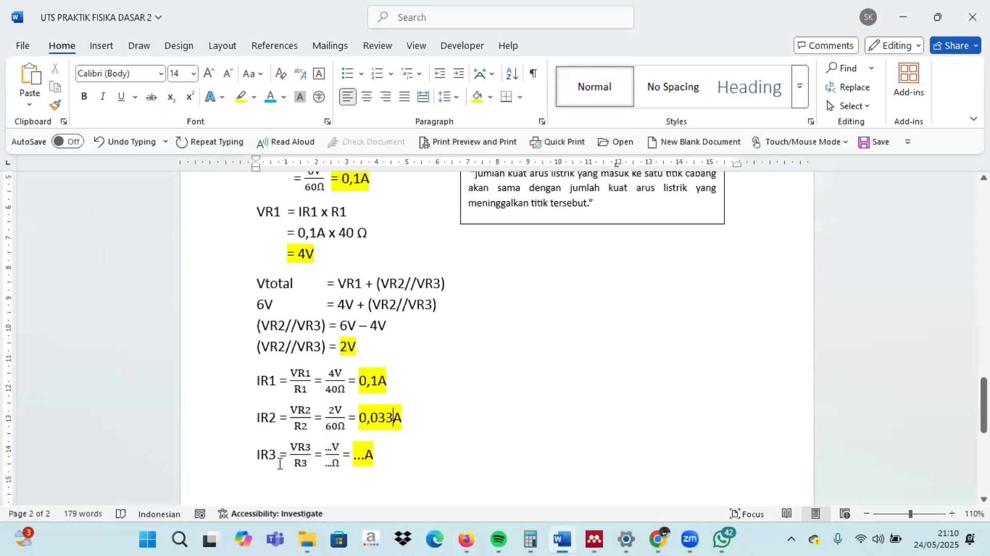
{"action": "left_click", "coordinate": [334, 445]}
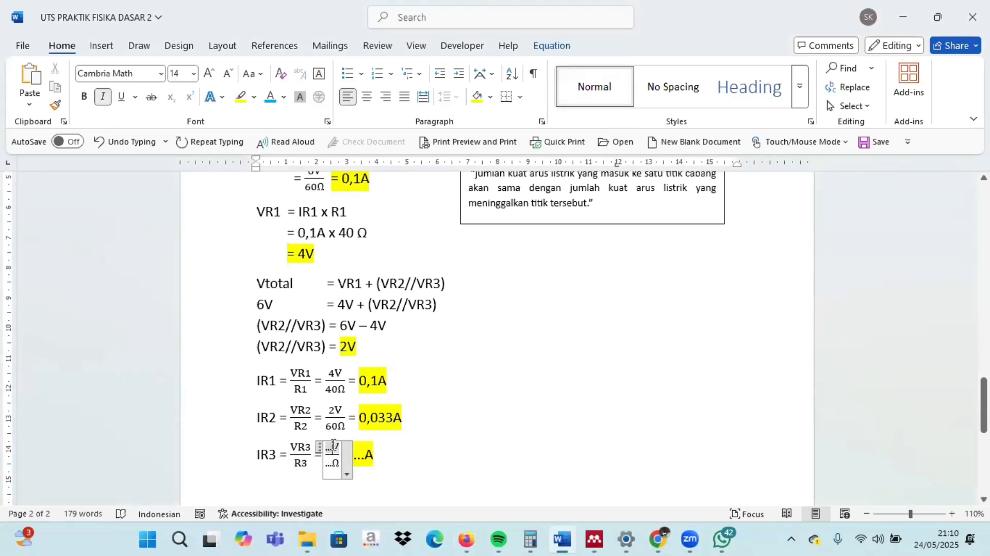
{"action": "key", "text": "BackSpace"}
{"action": "key", "text": "BackSpace"}
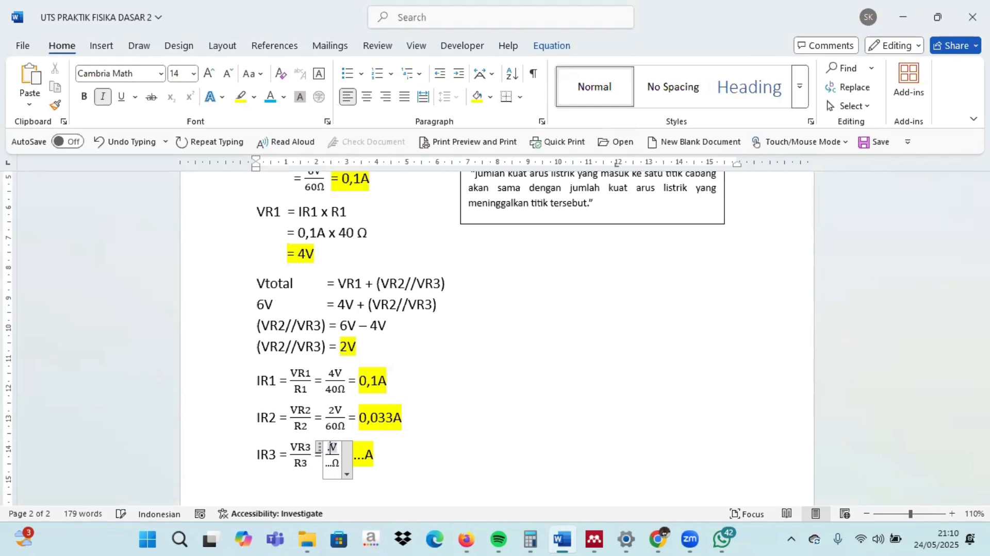
{"action": "key", "text": "BackSpace"}
{"action": "type", "text": "2"}
{"action": "key", "text": "Down"}
{"action": "key", "text": "Down"}
{"action": "left_click", "coordinate": [333, 458]}
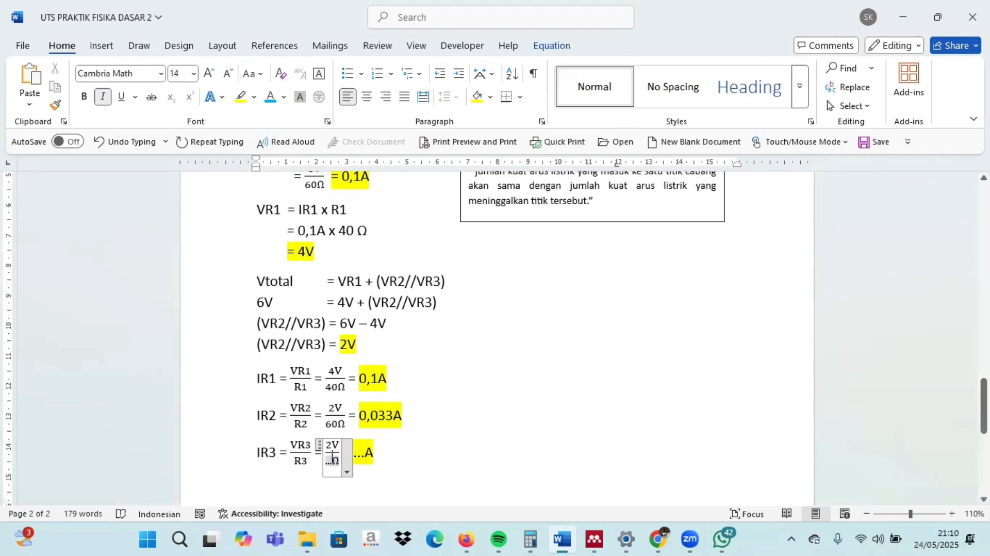
{"action": "key", "text": "BackSpace"}
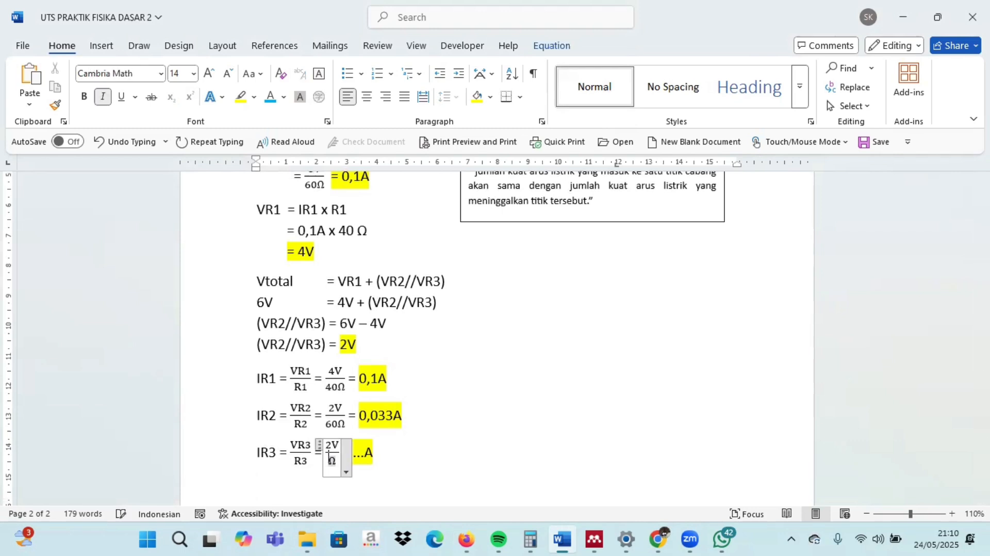
{"action": "type", "text": "30"}
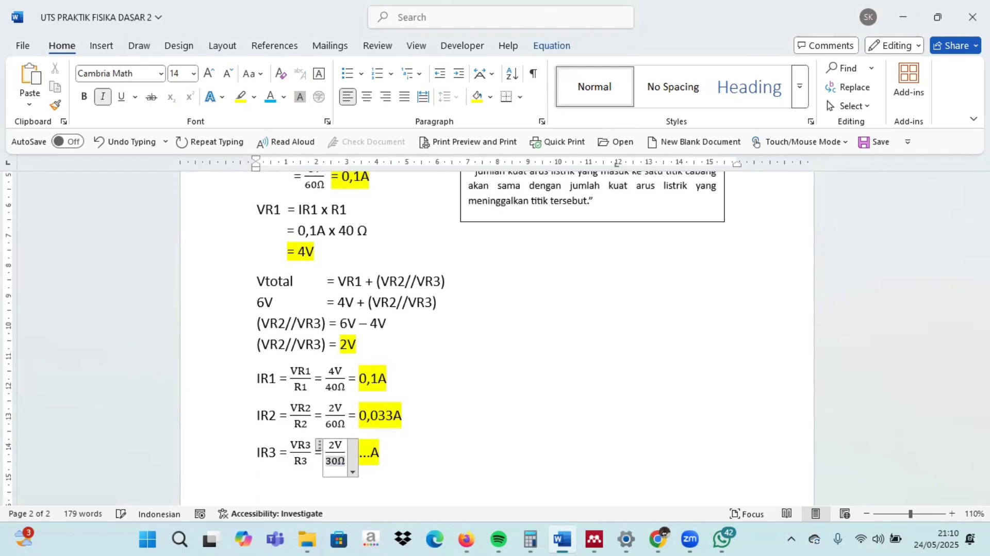
Switch to Calculator, clear the previous calculation and divide 2 by 30.
{"action": "left_click", "coordinate": [530, 539]}
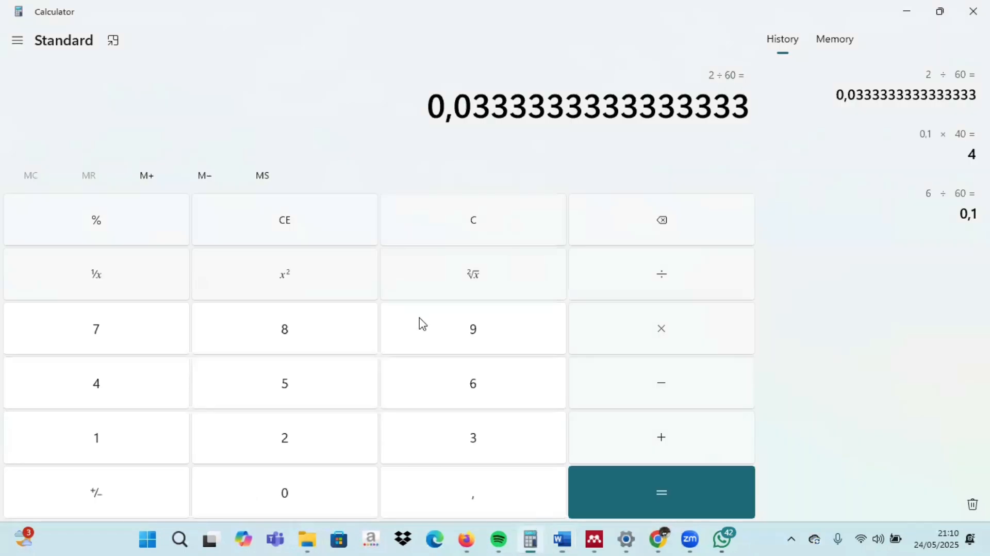
{"action": "left_click", "coordinate": [461, 231]}
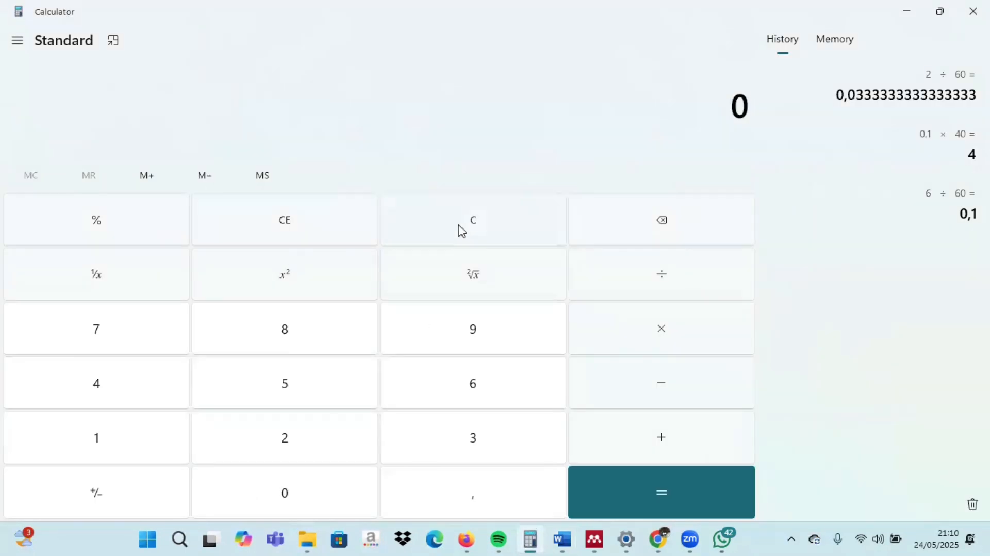
{"action": "left_click", "coordinate": [277, 454]}
{"action": "left_click", "coordinate": [621, 267]}
{"action": "left_click", "coordinate": [467, 446]}
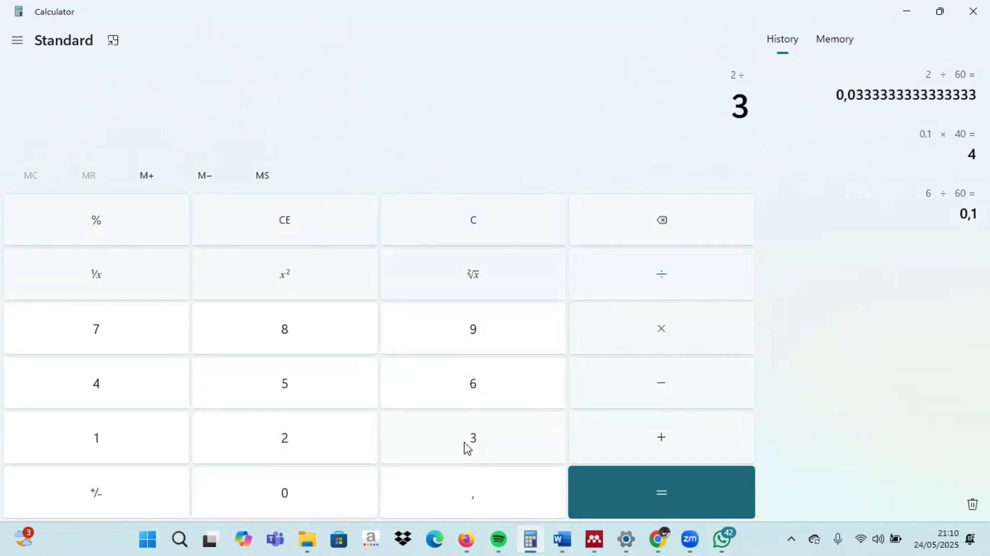
{"action": "left_click", "coordinate": [351, 499]}
{"action": "left_click", "coordinate": [607, 489]}
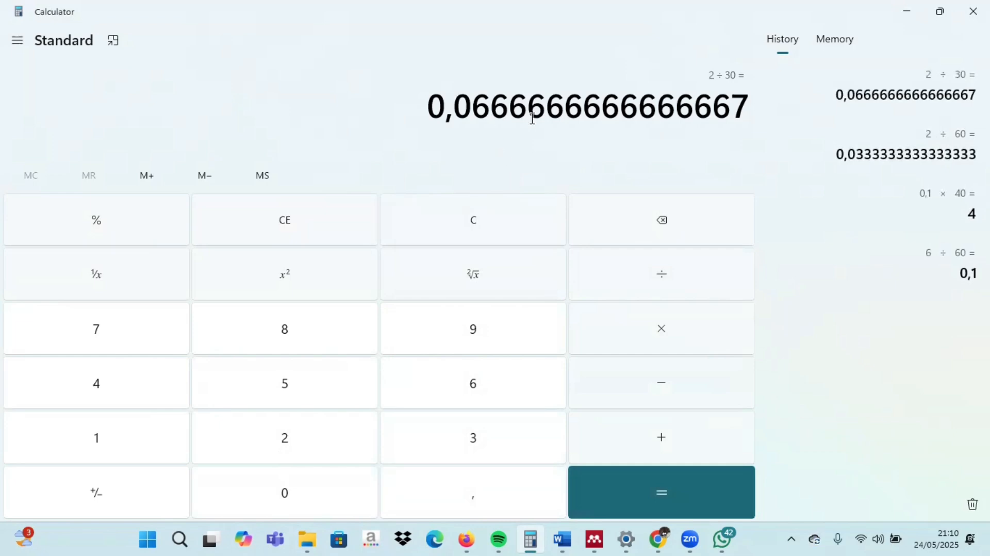
Return to the Word worksheet and fill in the IR3 result as 0,066A.
{"action": "left_click", "coordinate": [566, 539]}
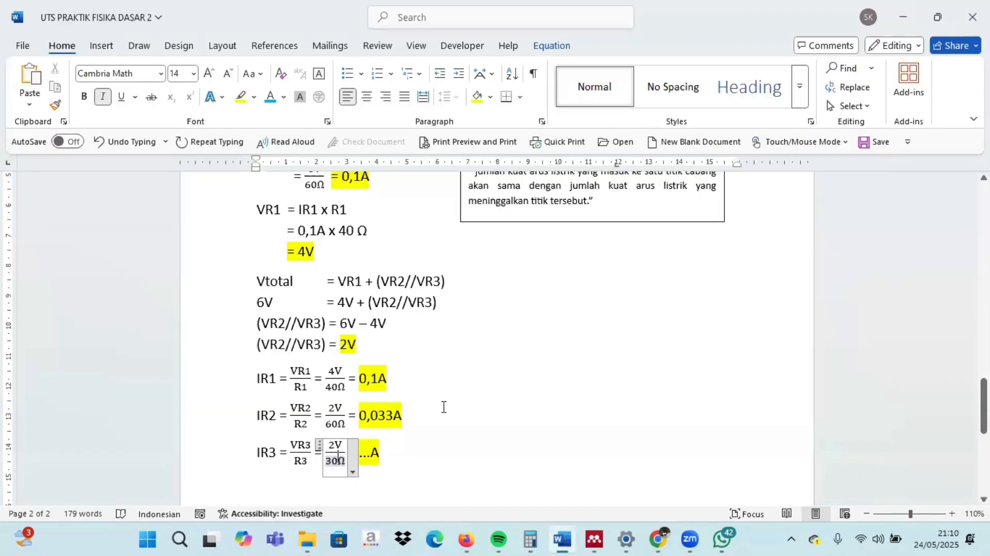
{"action": "left_click", "coordinate": [370, 452]}
{"action": "key", "text": "BackSpace"}
{"action": "key", "text": "BackSpace"}
{"action": "key", "text": "BackSpace"}
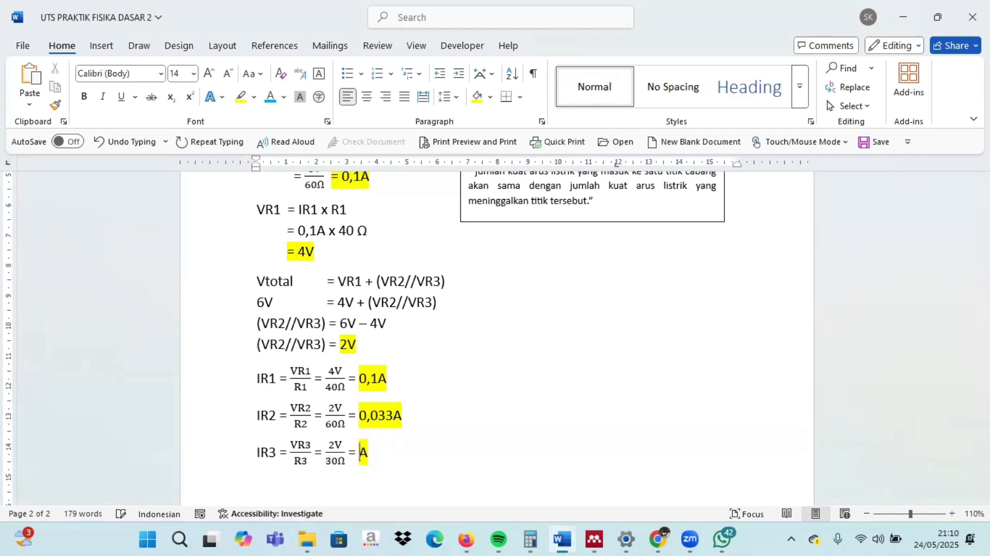
{"action": "type", "text": "0,066"}
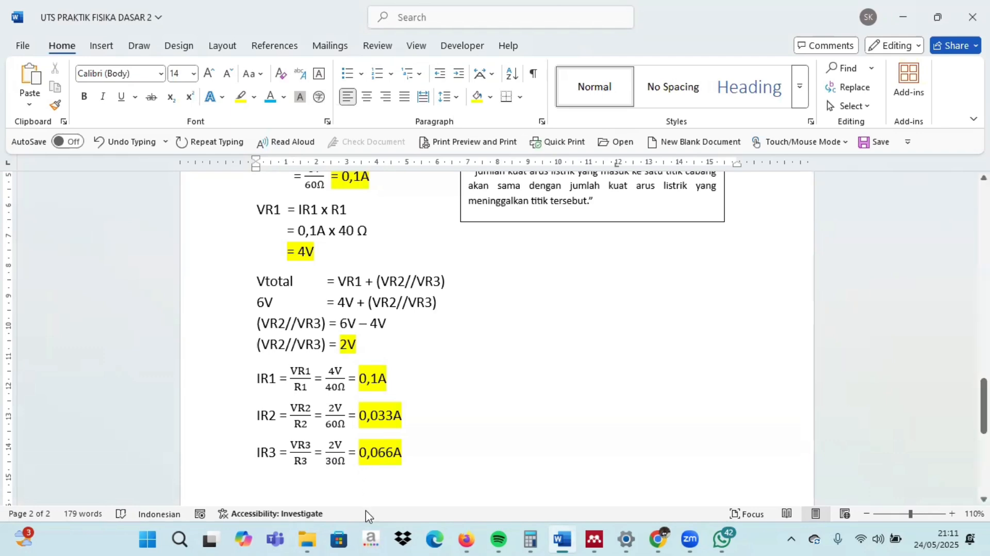
Switch to the PhET simulation and delete the second wire segment after the 30 Ω resistor.
{"action": "left_click", "coordinate": [471, 540]}
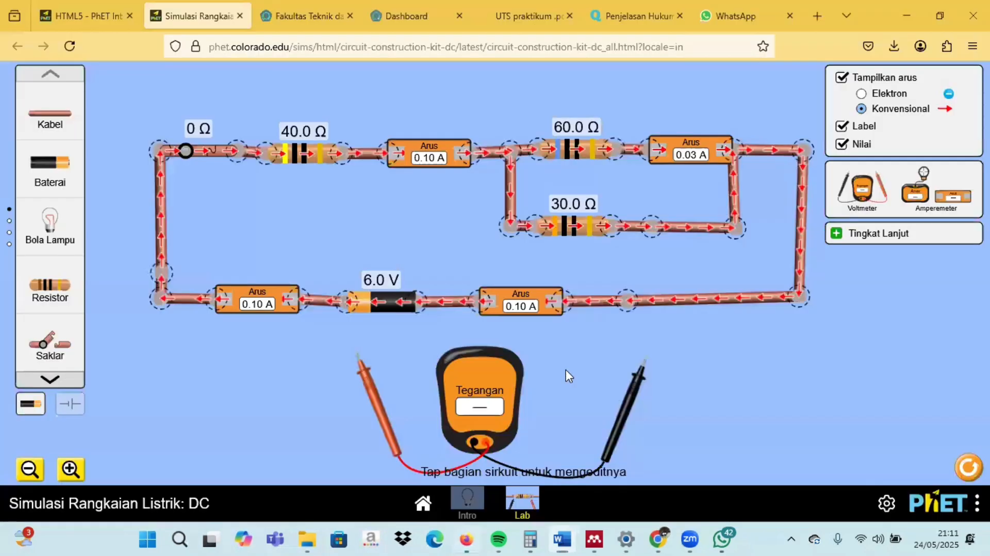
{"action": "left_click", "coordinate": [673, 222]}
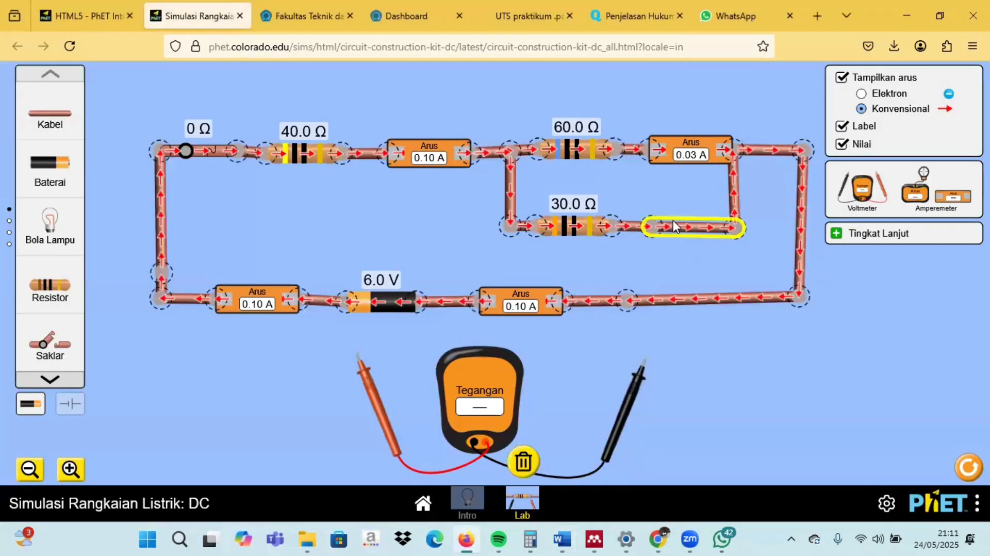
{"action": "left_click", "coordinate": [523, 460]}
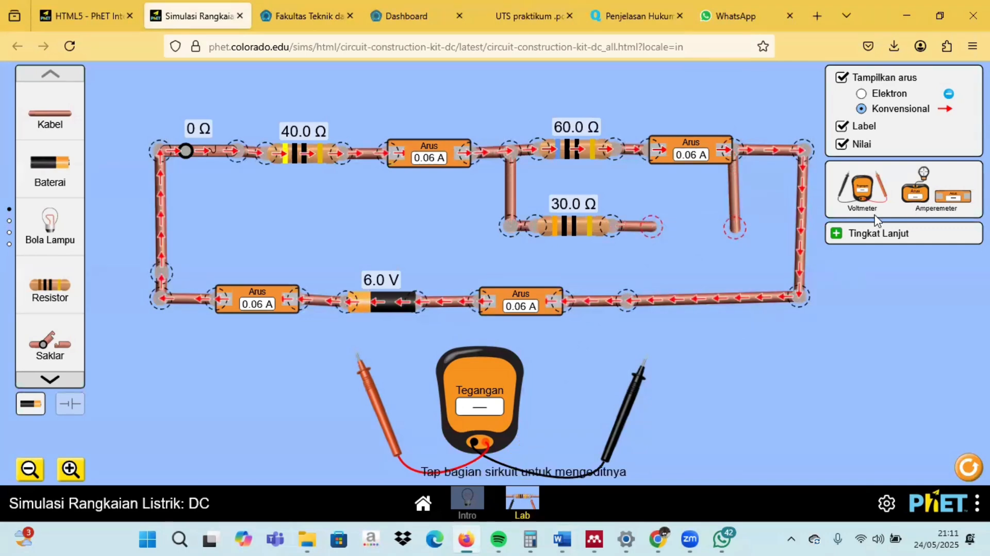
{"action": "left_click_drag", "start_coordinate": [915, 192], "coordinate": [693, 229]}
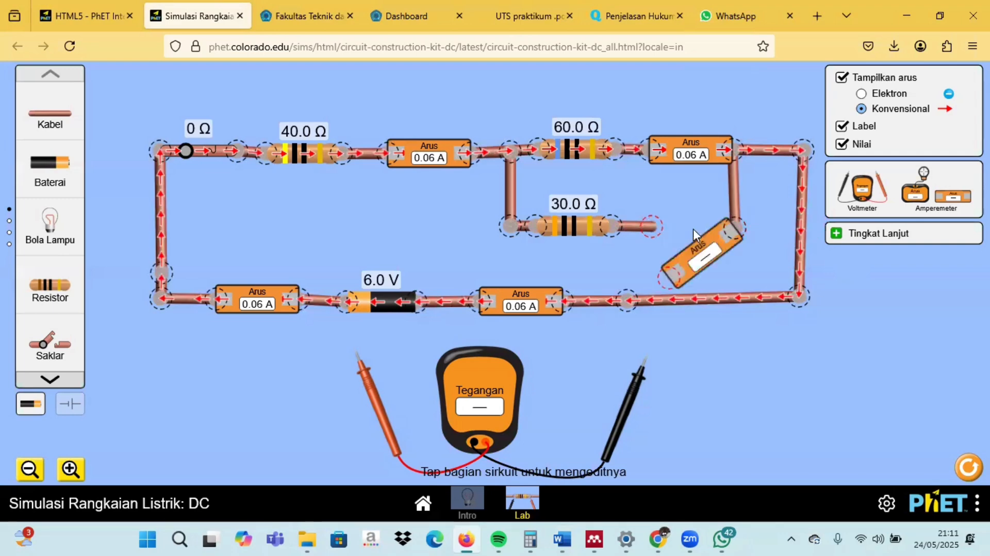
{"action": "left_click", "coordinate": [703, 259]}
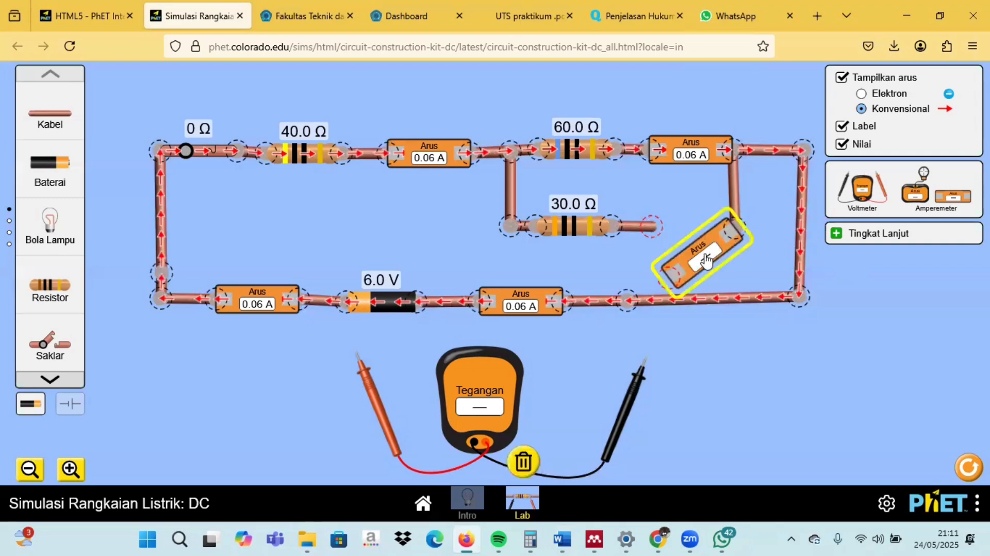
{"action": "left_click", "coordinate": [512, 464]}
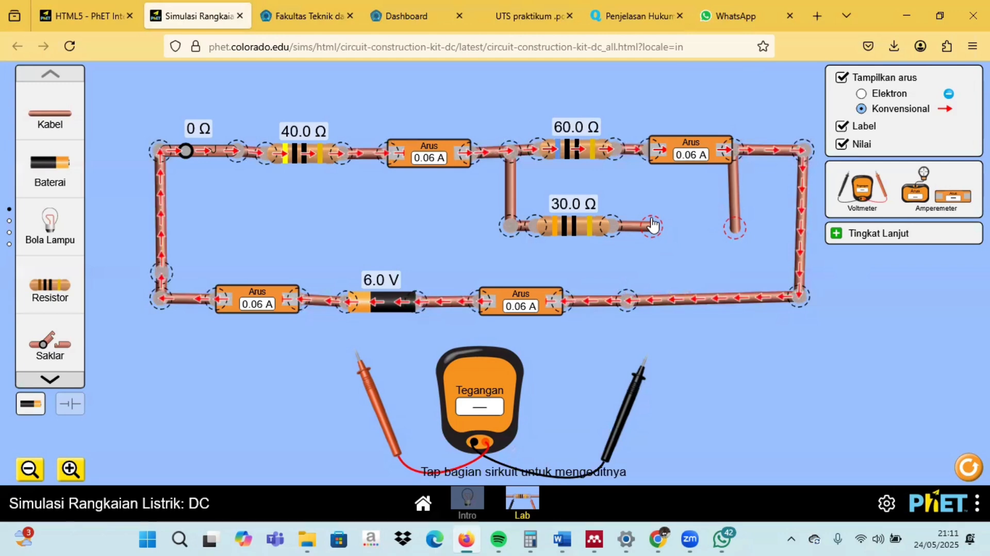
Shorten the wire after the 30 Ω resistor and connect a series ammeter between it and the vertical branch wire.
{"action": "left_click_drag", "start_coordinate": [653, 226], "coordinate": [637, 227]}
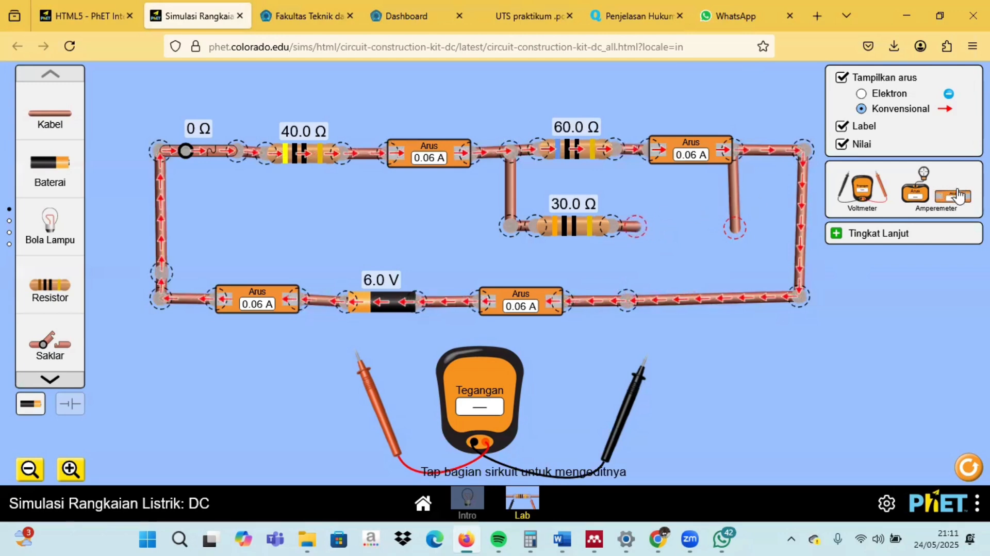
{"action": "left_click_drag", "start_coordinate": [958, 196], "coordinate": [706, 233]}
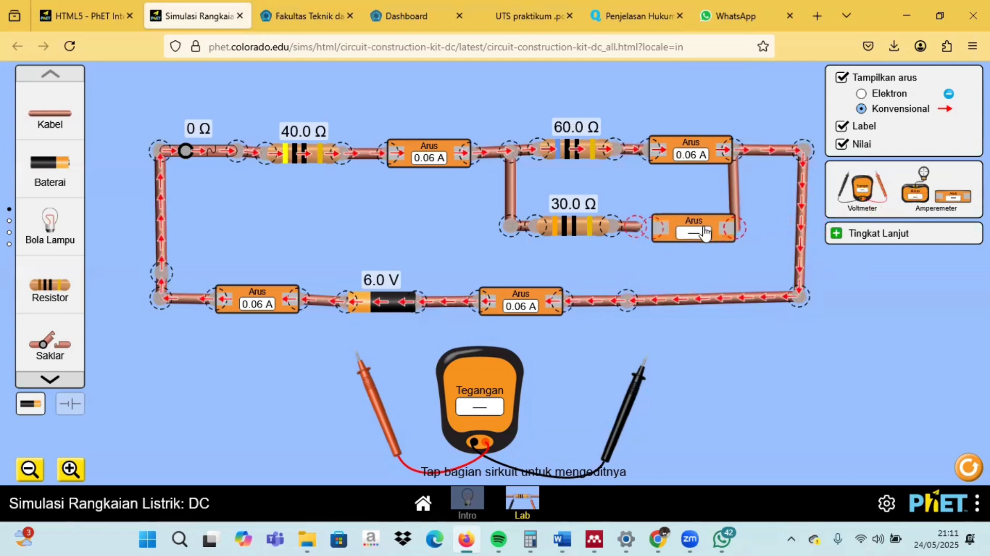
{"action": "left_click_drag", "start_coordinate": [639, 235], "coordinate": [649, 234]}
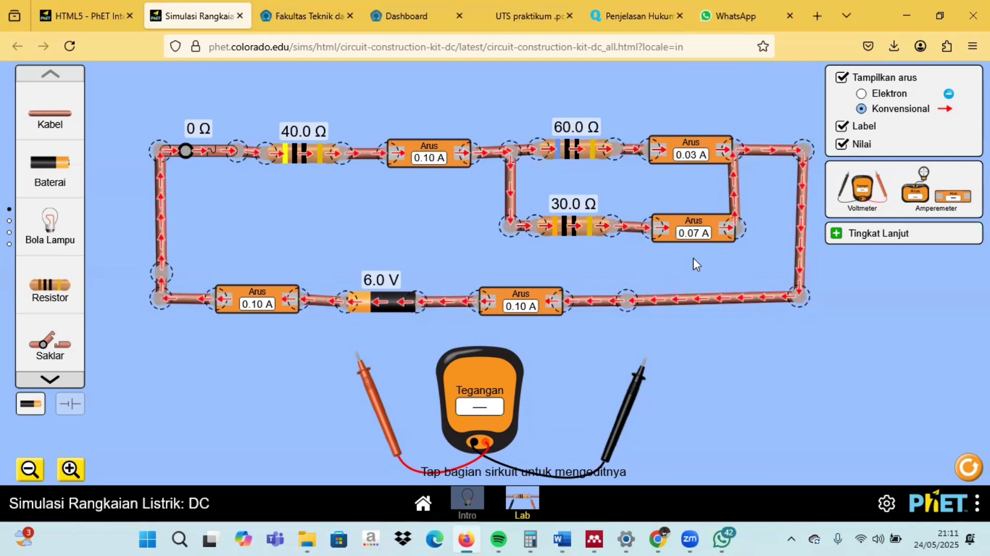
Compare the simulated branch currents with the 2 ÷ 30 calculation in Calculator and the IR results in the Word worksheet, returning to the simulation.
{"action": "left_click", "coordinate": [530, 539]}
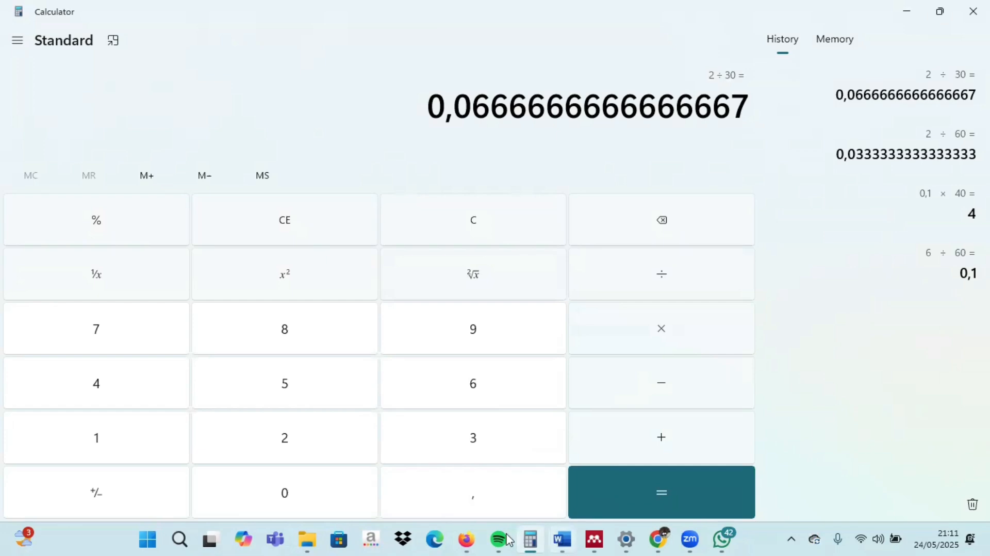
{"action": "left_click", "coordinate": [467, 539]}
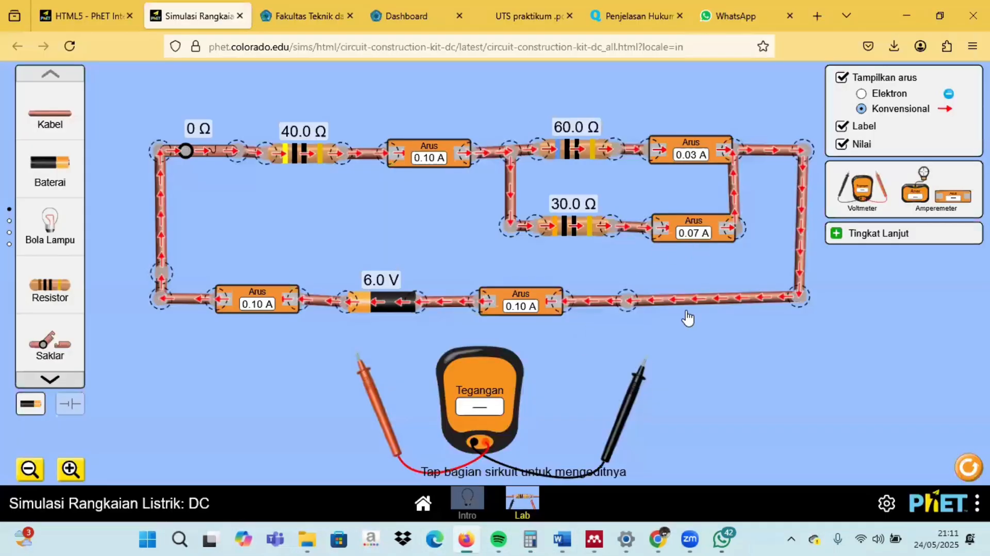
{"action": "left_click", "coordinate": [562, 539]}
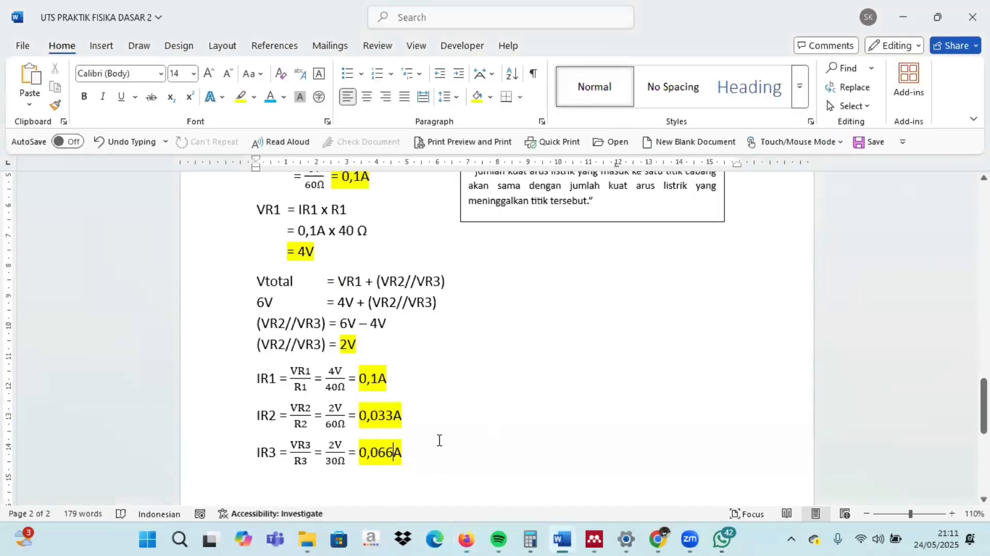
{"action": "key", "text": "alt+Tab"}
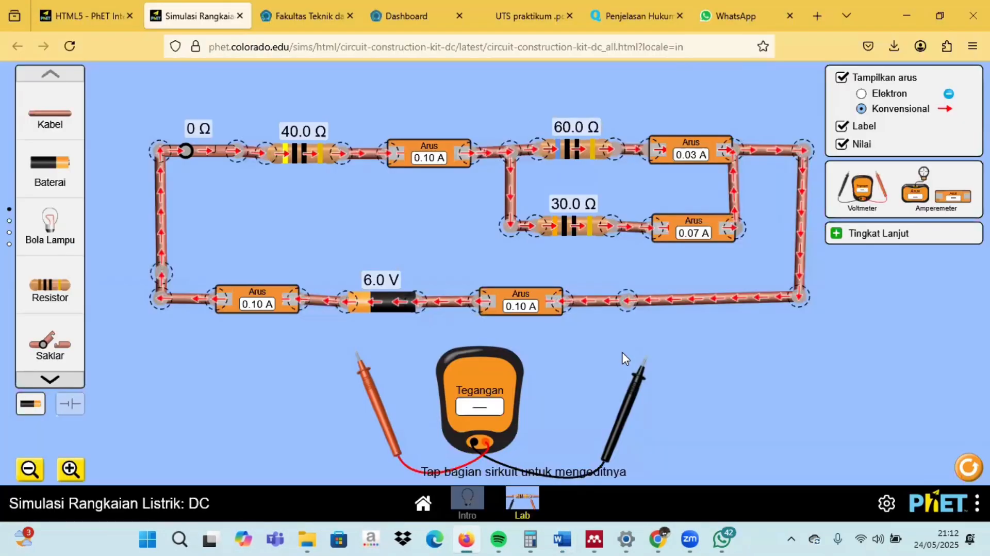